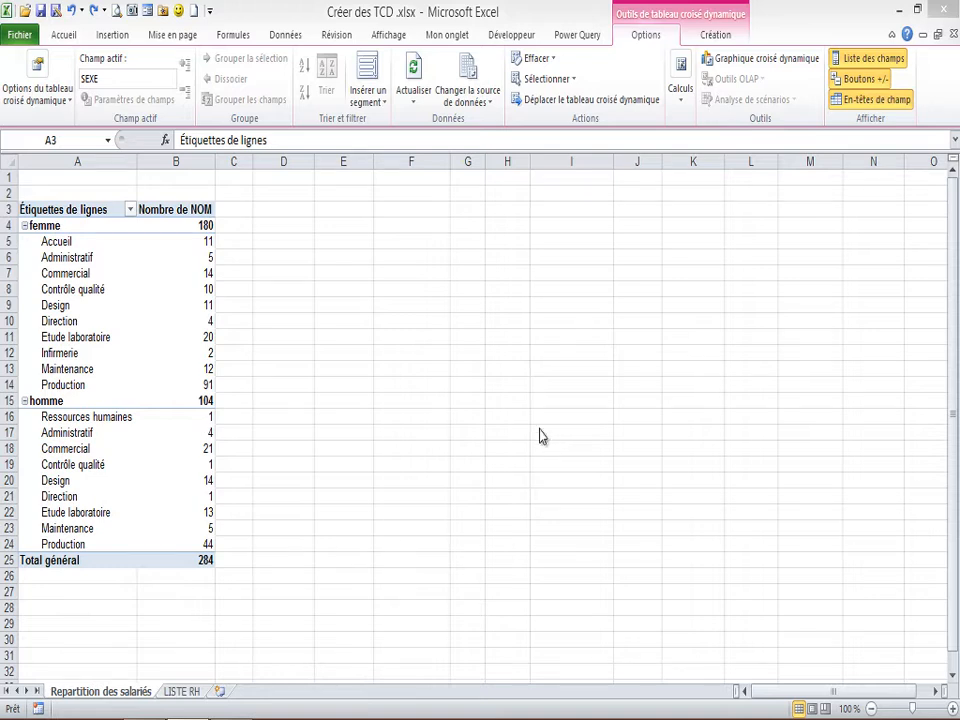
Examine the employee counts by service under femme in the pivot table.
click(138, 274)
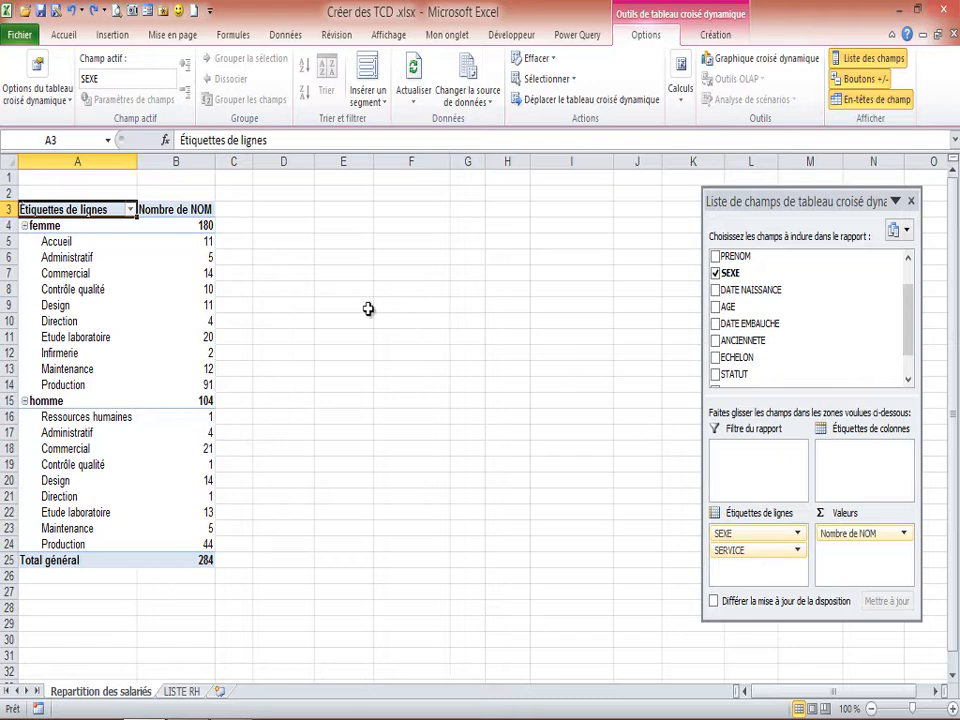
click(203, 260)
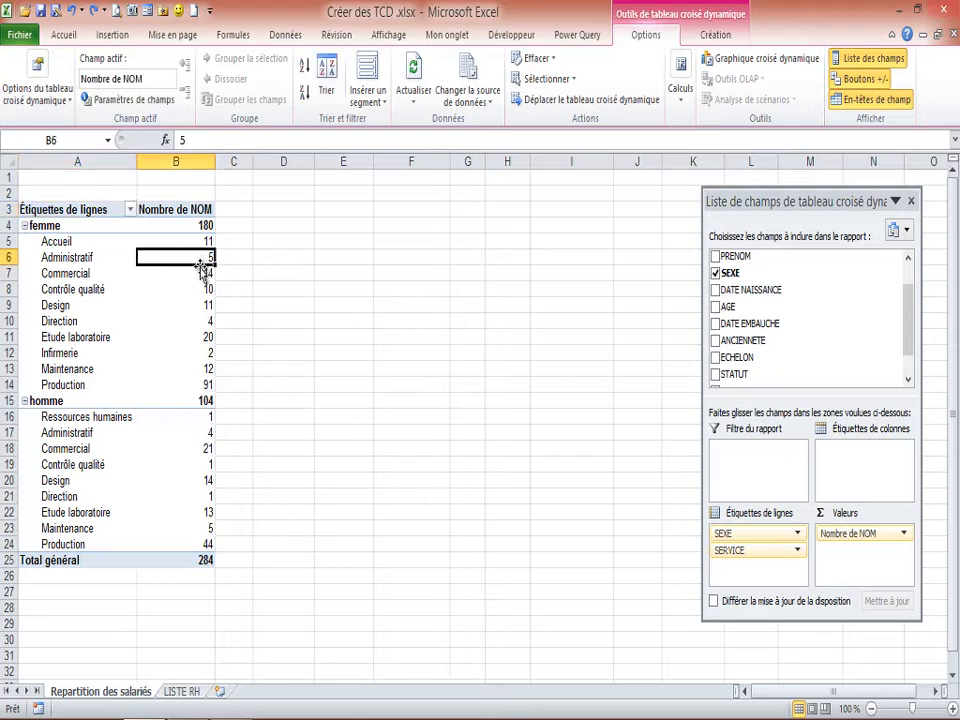
click(202, 324)
click(202, 369)
click(204, 287)
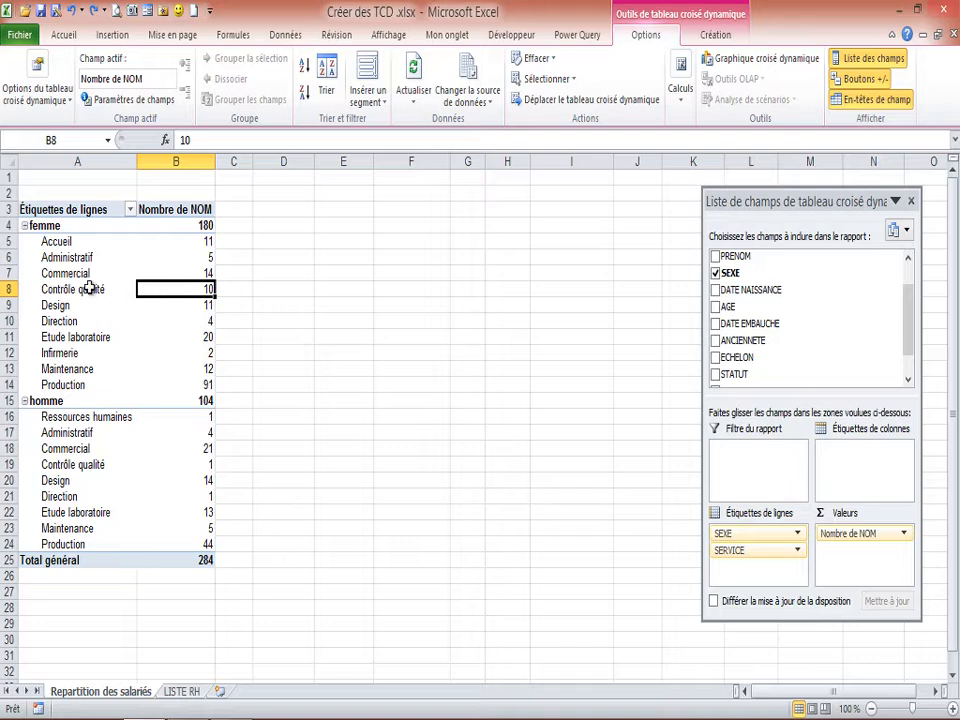
click(209, 260)
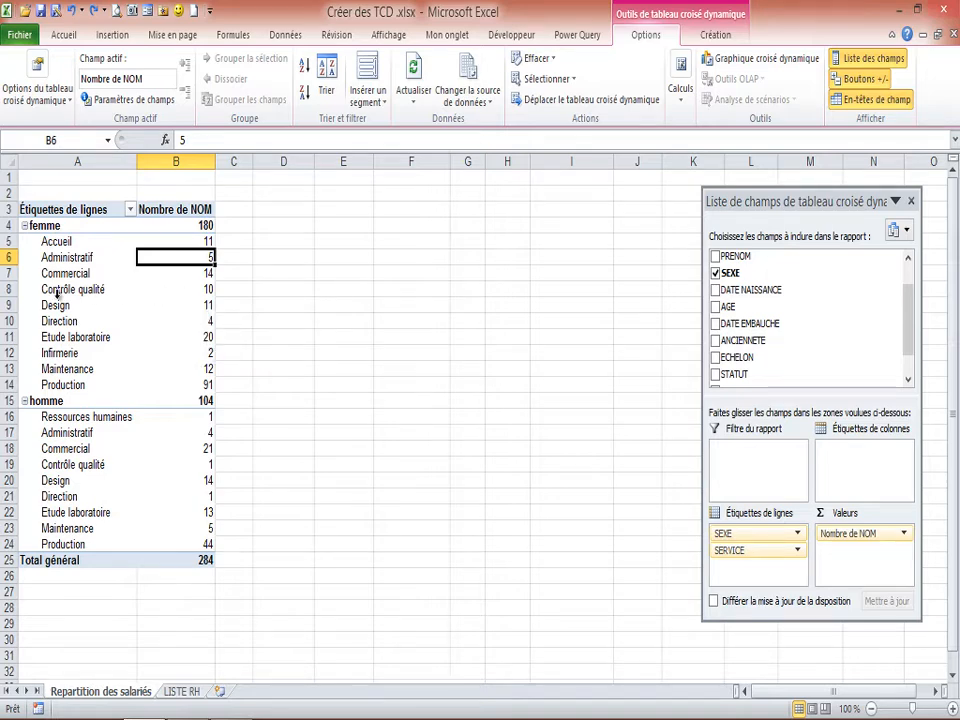
mouse_move(202, 308)
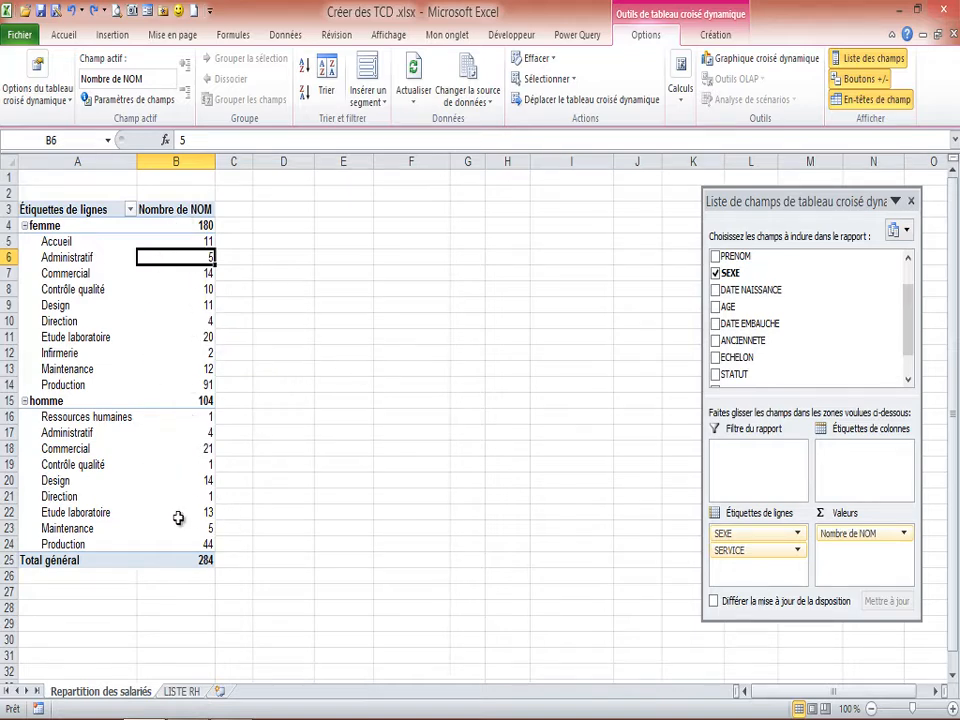
Set the Nombre de NOM value field to display its values as % du total général.
click(904, 535)
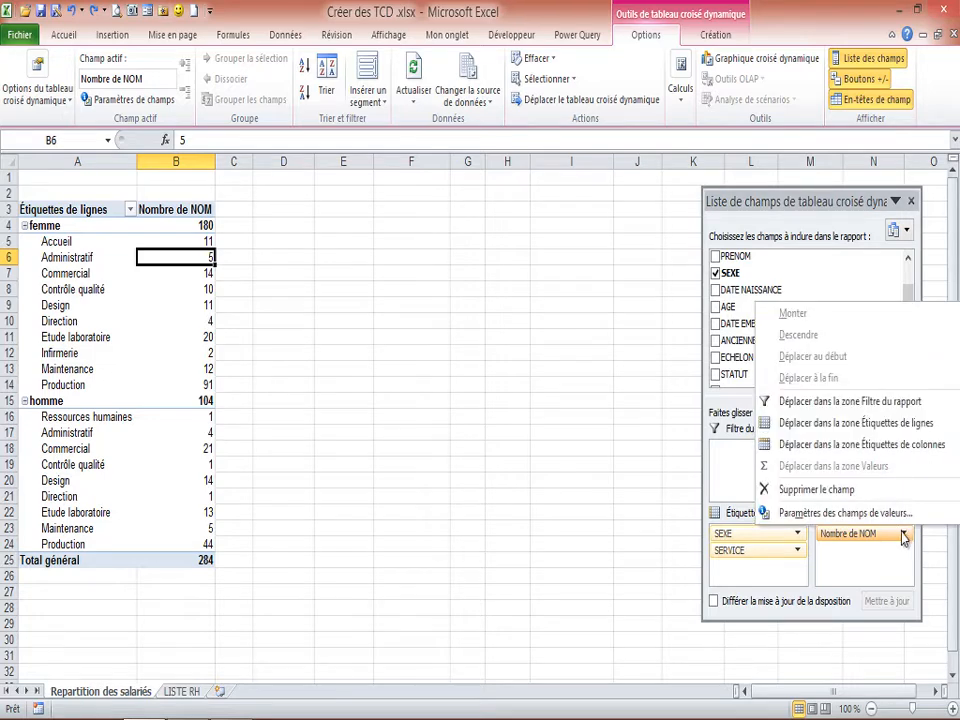
click(826, 515)
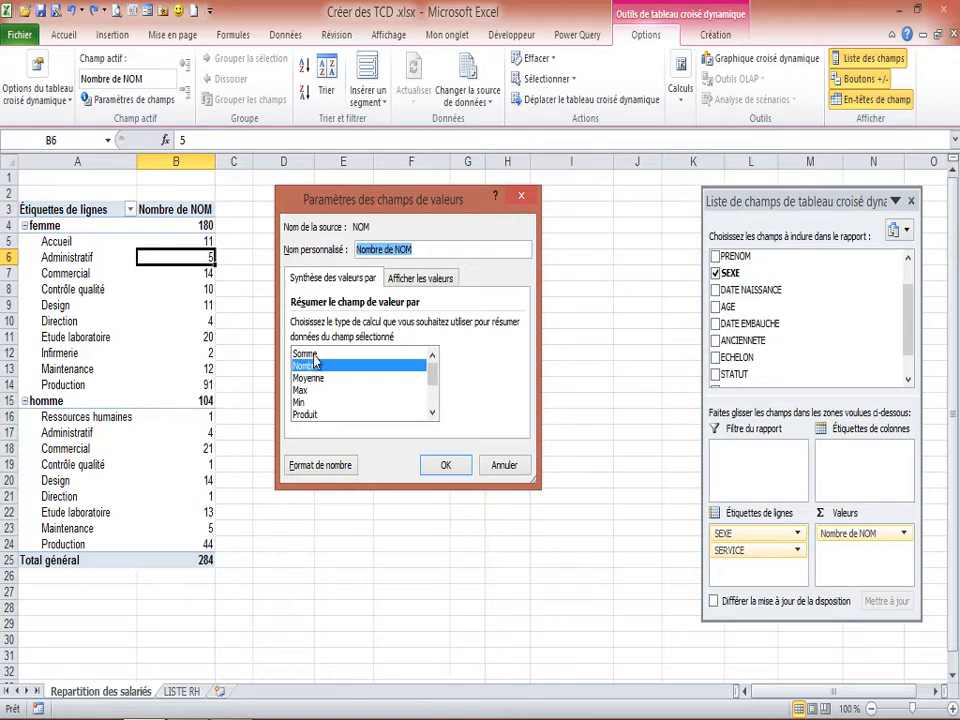
mouse_move(431, 375)
mouse_down()
mouse_move(434, 396)
mouse_move(433, 365)
mouse_up()
double_click(433, 413)
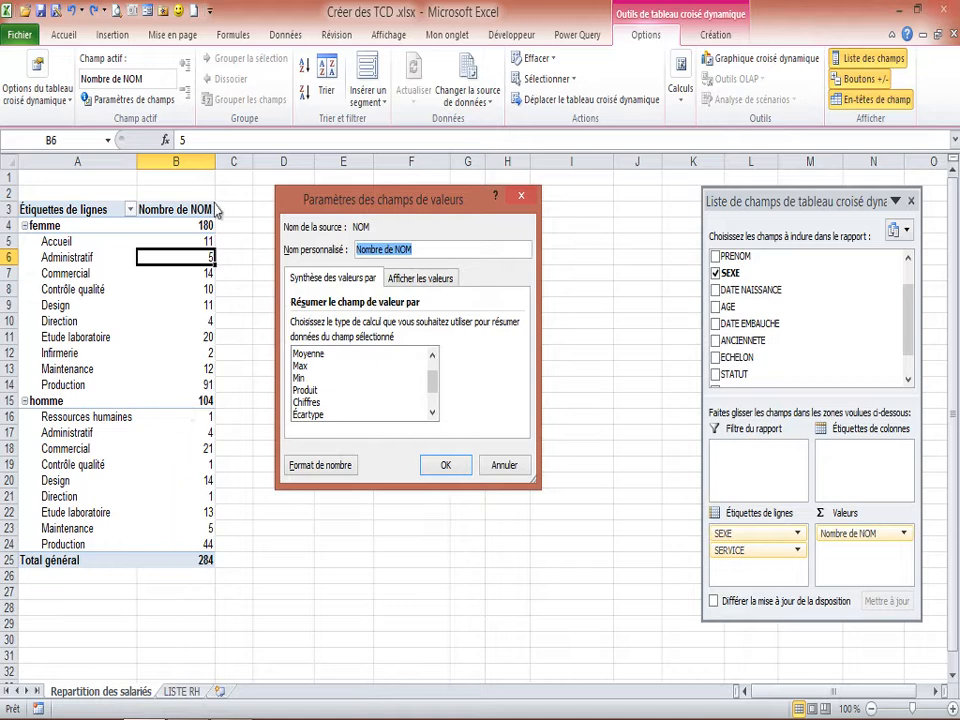
drag(428, 386, 432, 366)
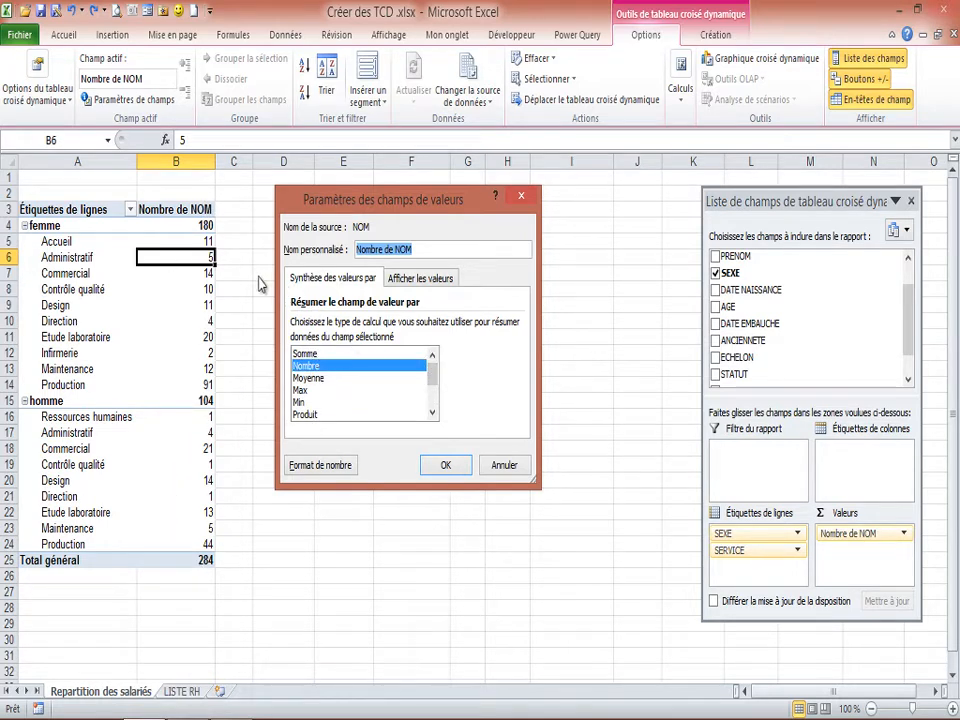
click(422, 279)
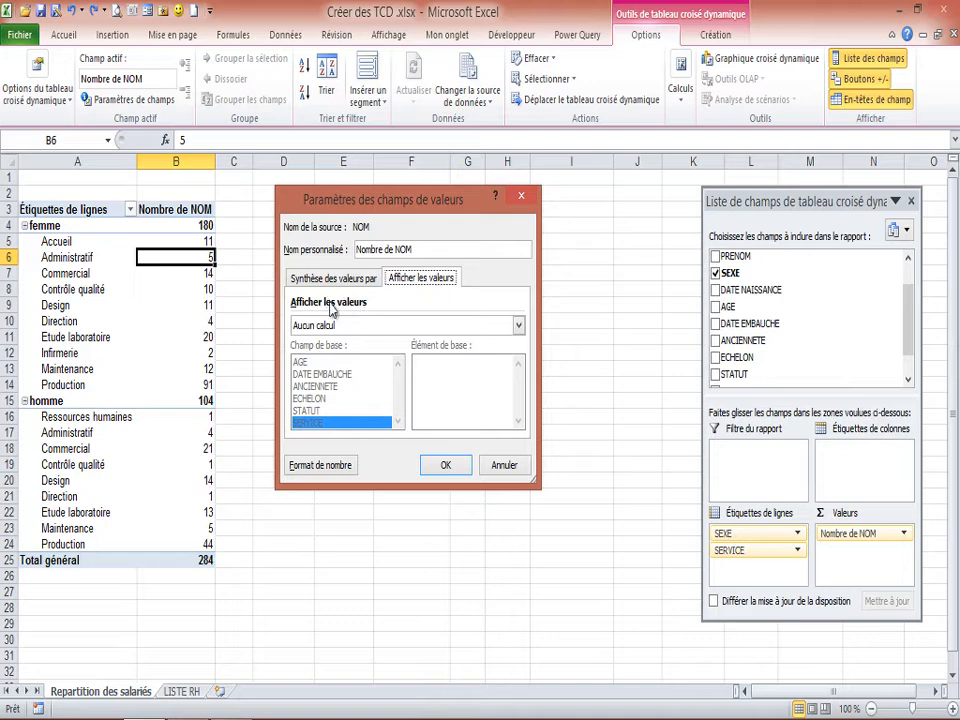
click(519, 326)
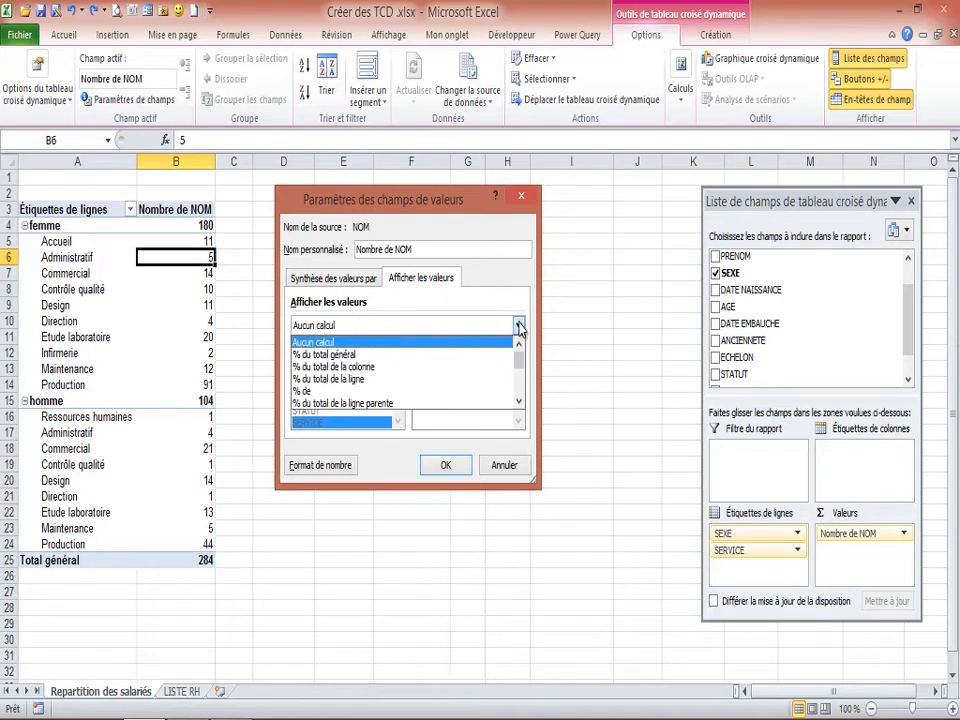
click(322, 358)
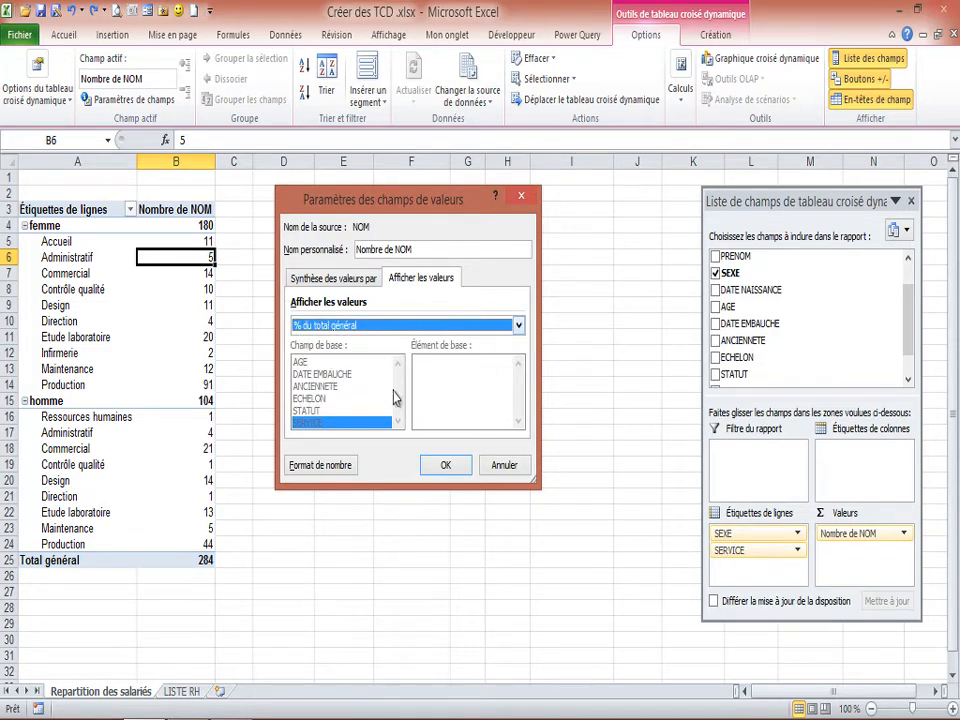
click(445, 466)
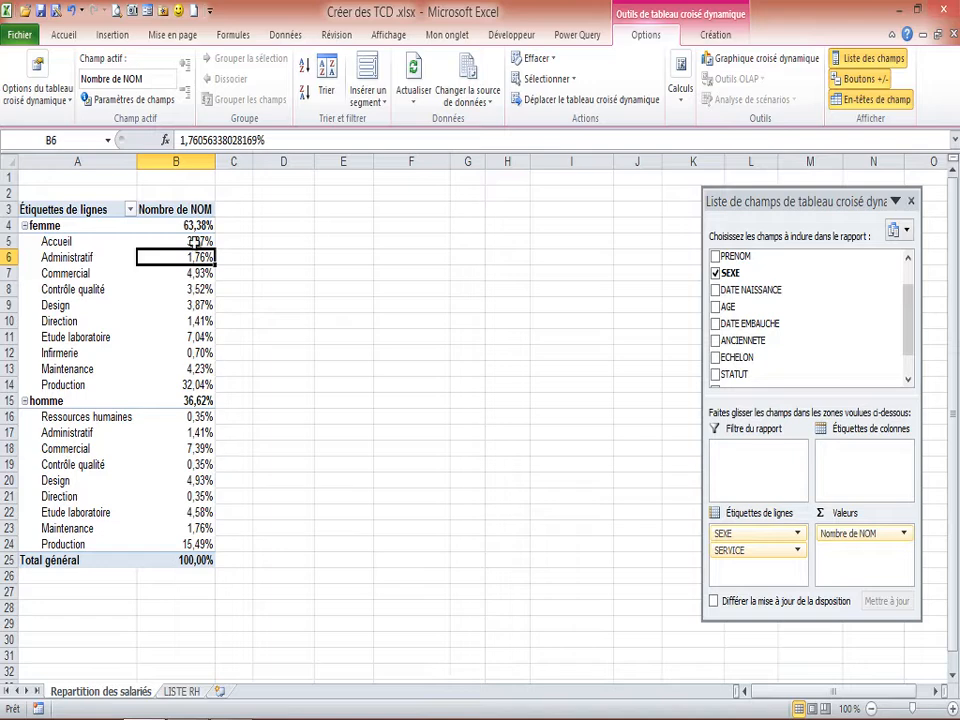
Compare the Contrôle qualité percentages for femme and homme in the pivot table.
mouse_move(189, 341)
click(64, 290)
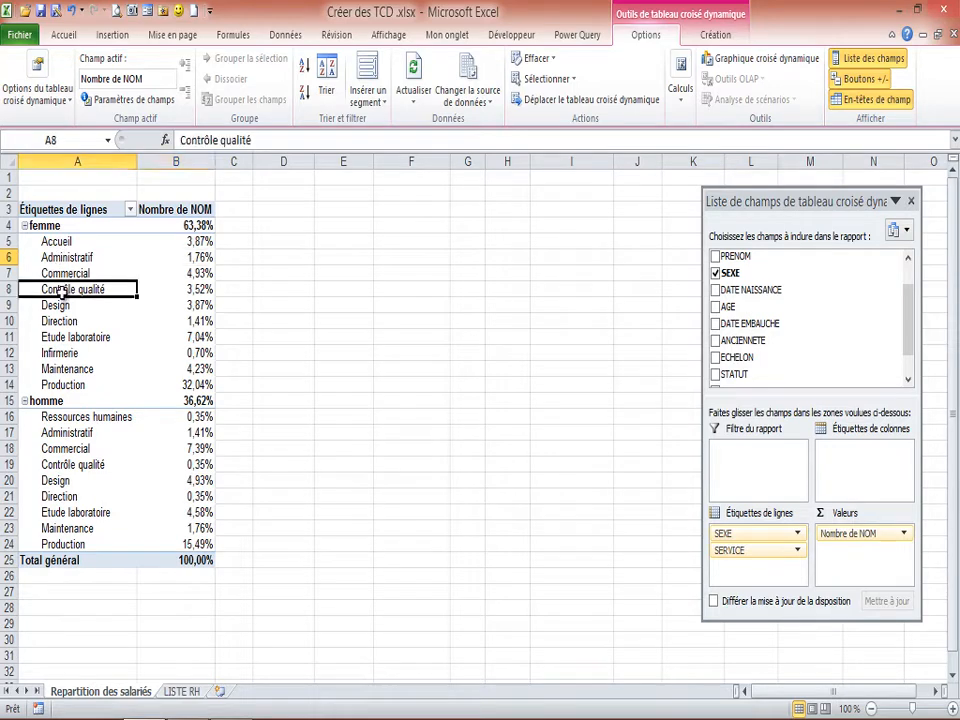
click(203, 290)
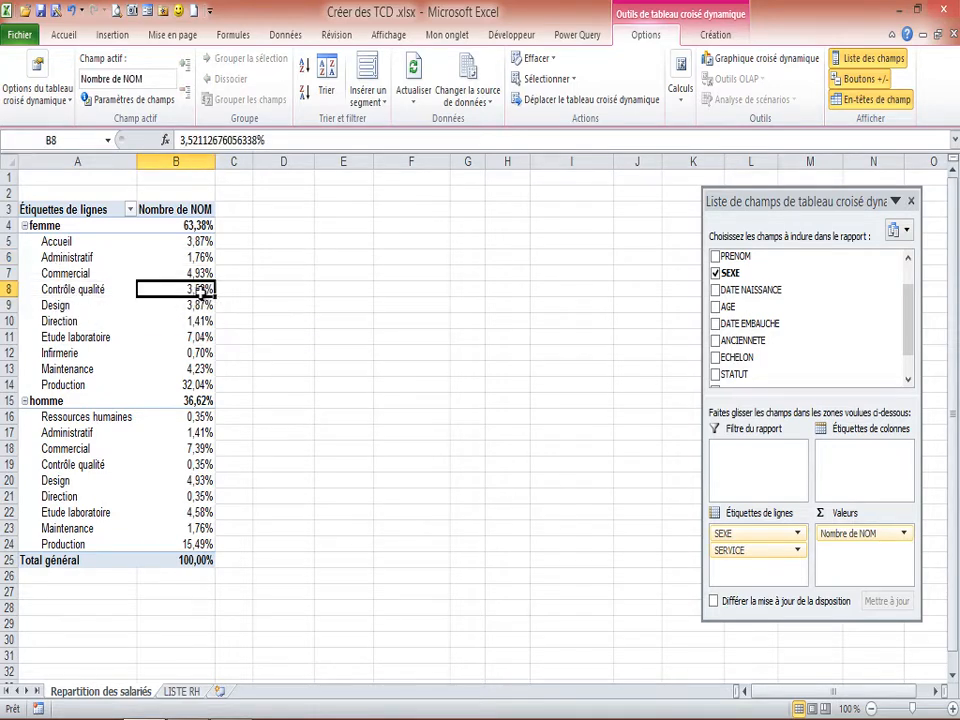
click(63, 467)
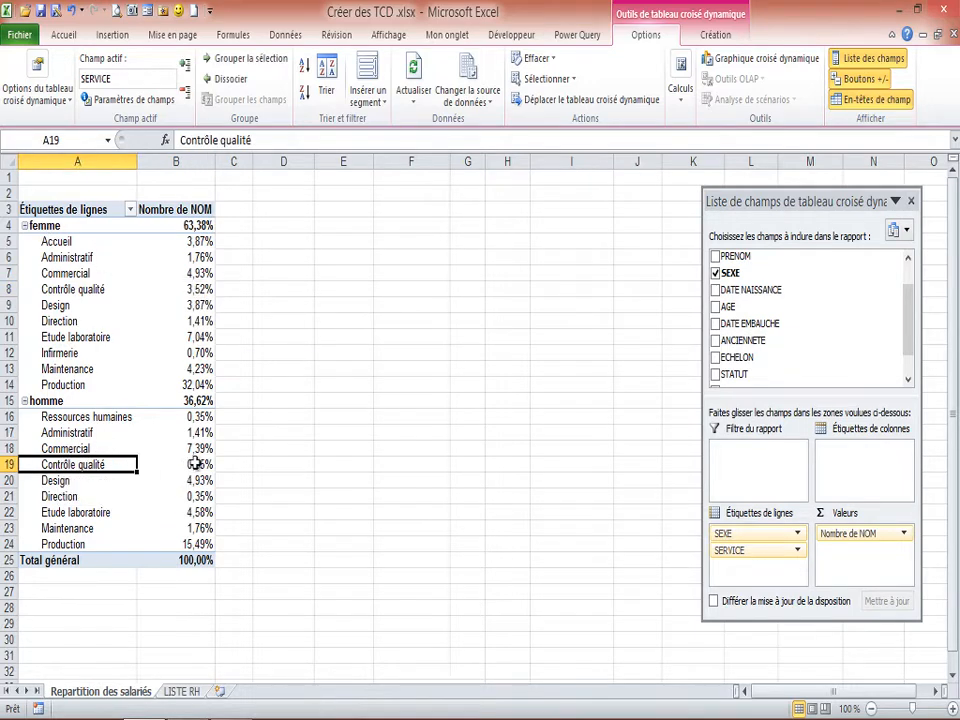
click(197, 464)
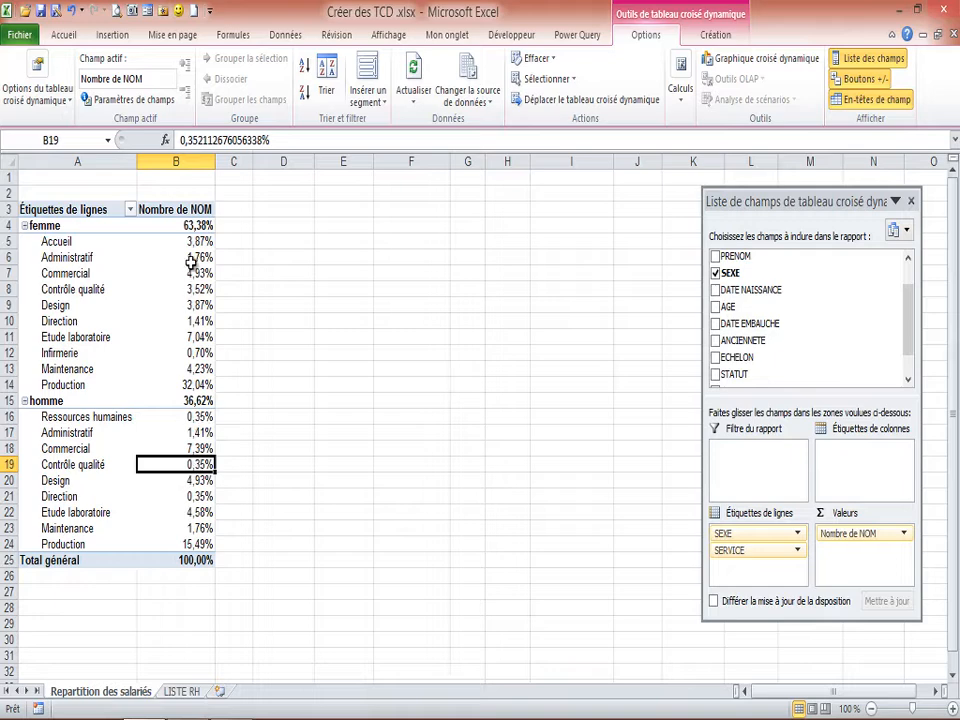
Sort the services within each gender by their Nombre de NOM percentage in descending order.
mouse_move(196, 259)
click(202, 258)
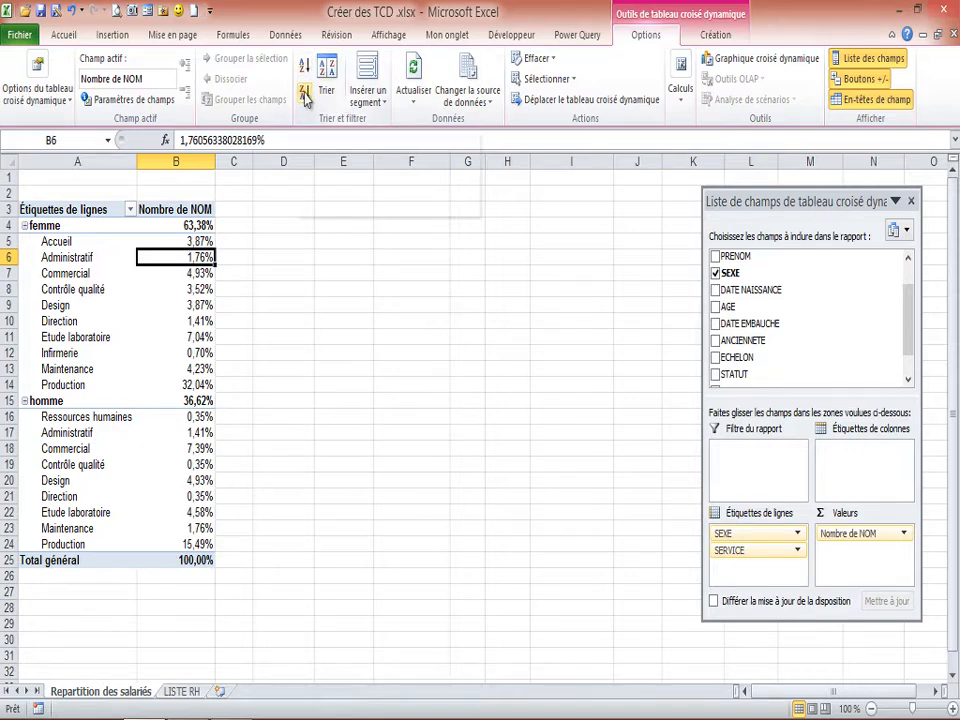
click(306, 94)
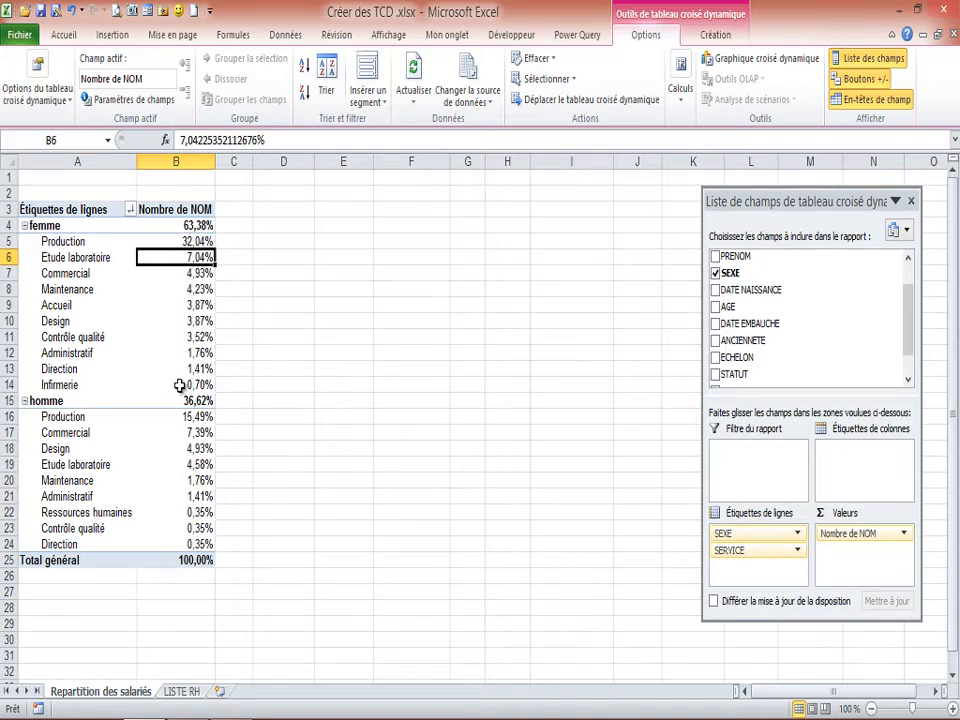
click(197, 242)
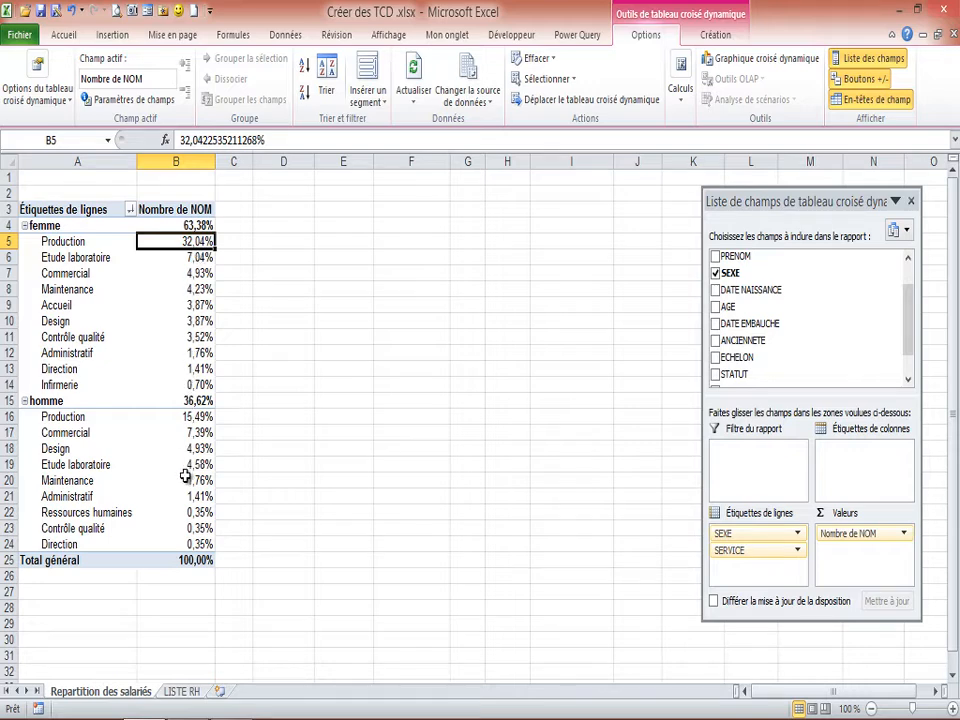
click(197, 257)
click(196, 242)
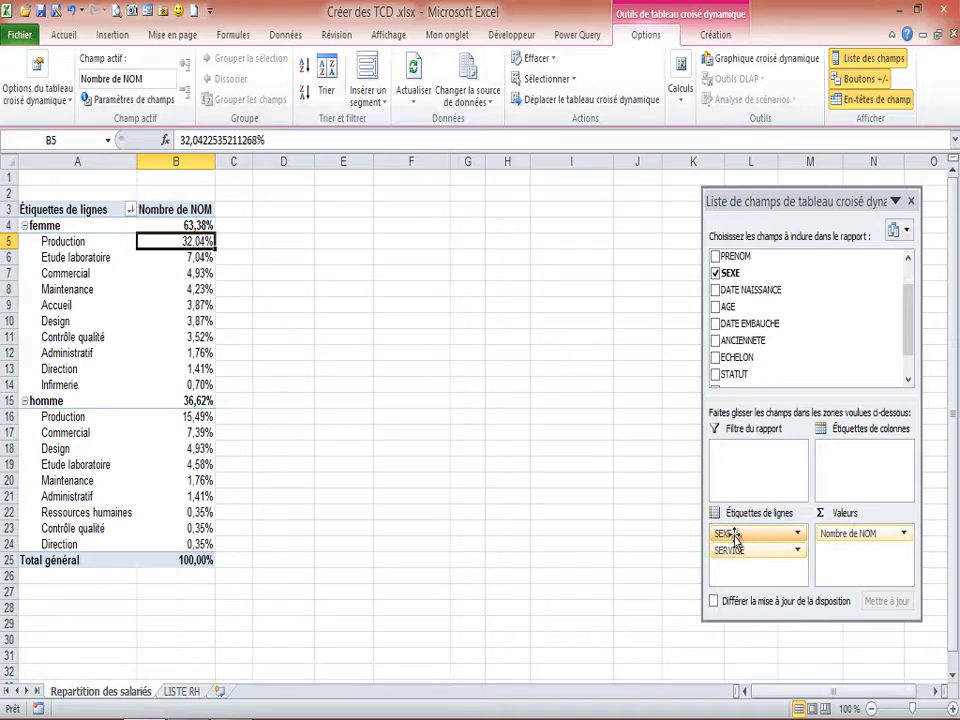
Move the SEXE field from the row labels to the column labels and check the grand totals.
drag(736, 536, 842, 452)
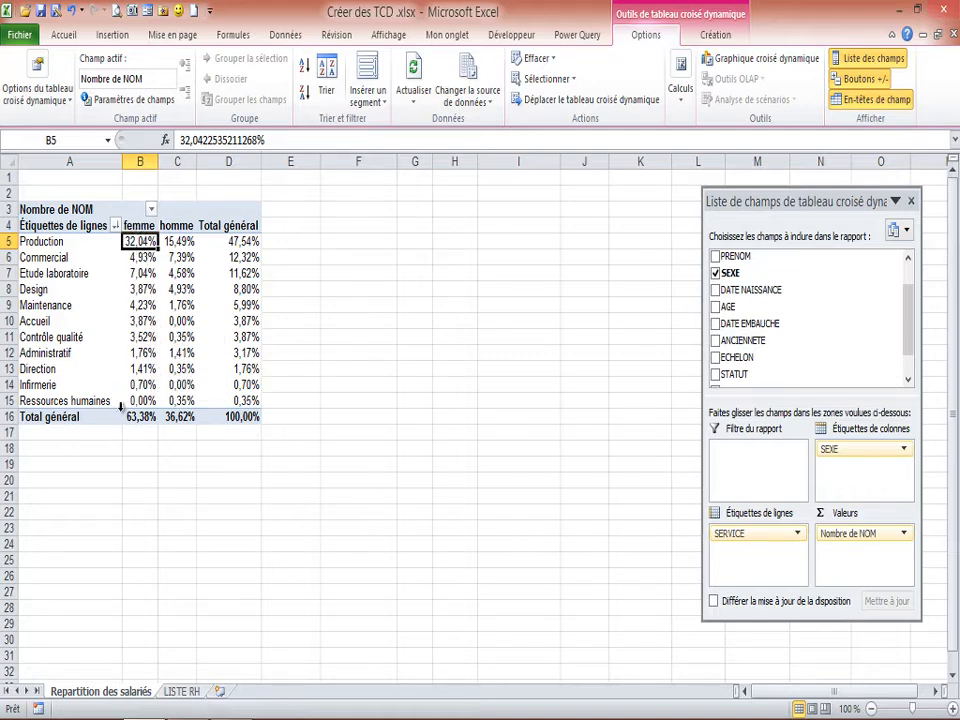
mouse_move(155, 421)
click(140, 416)
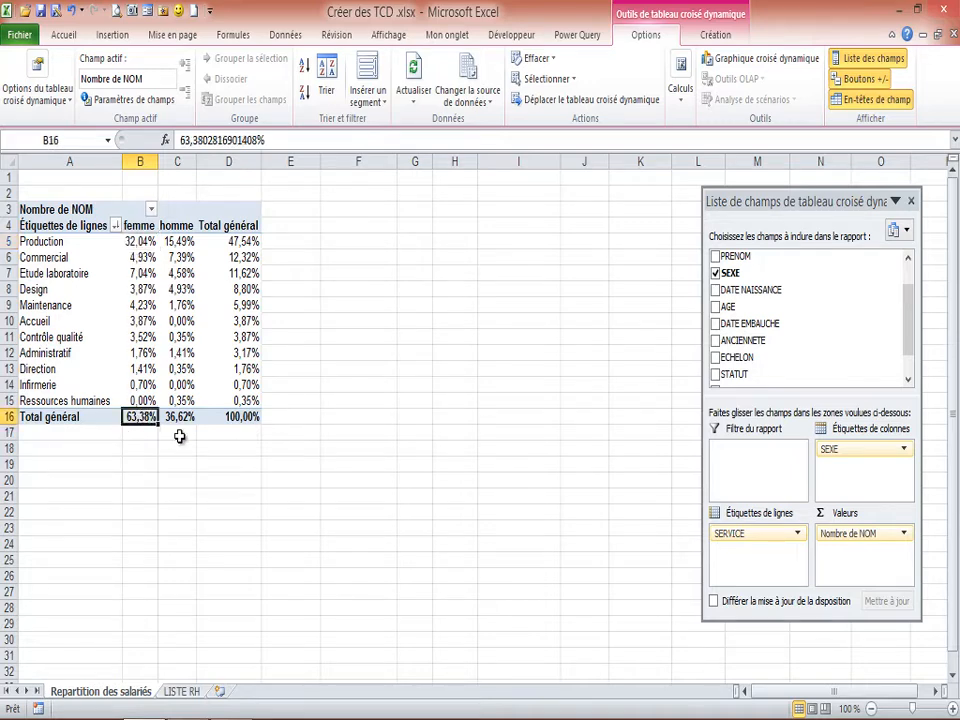
click(178, 418)
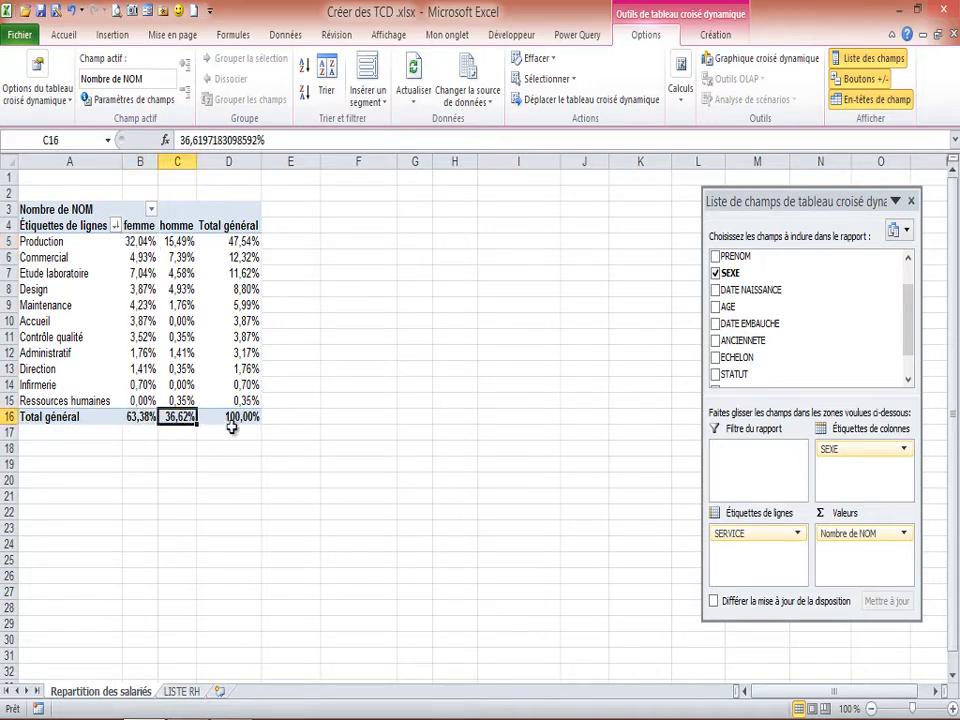
click(249, 418)
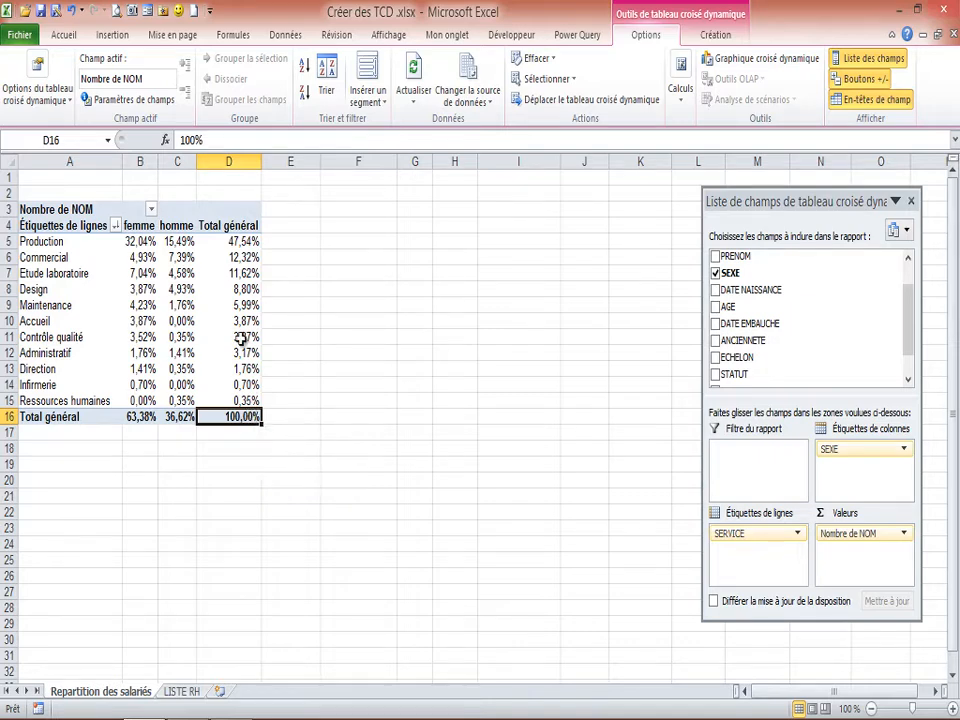
Apply the orange pivot table style from the first row of the Foncé group to the table.
click(178, 289)
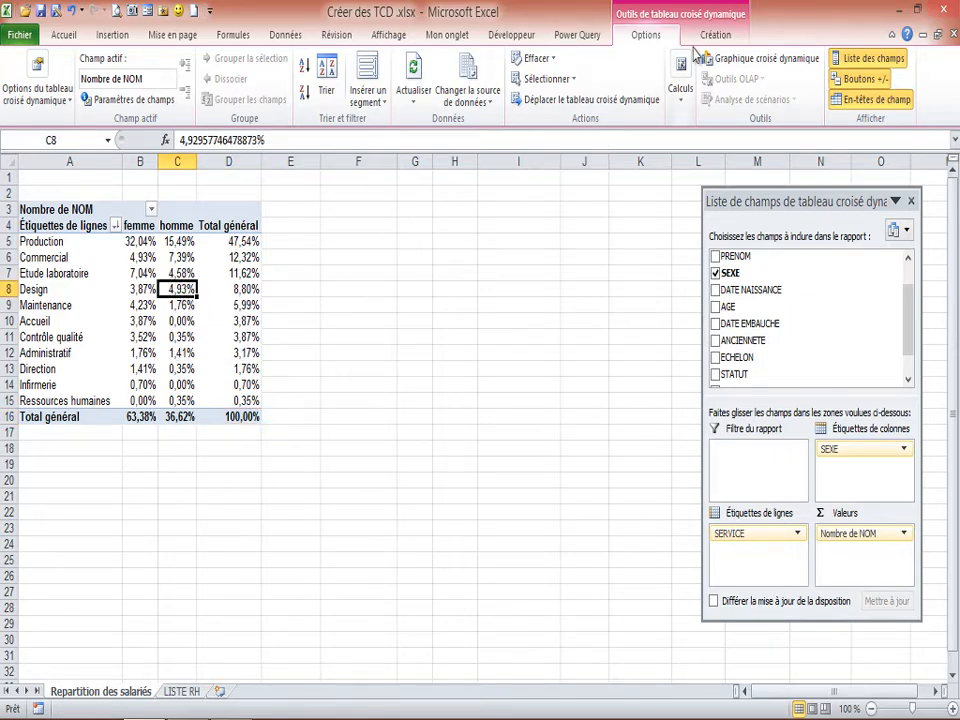
click(718, 36)
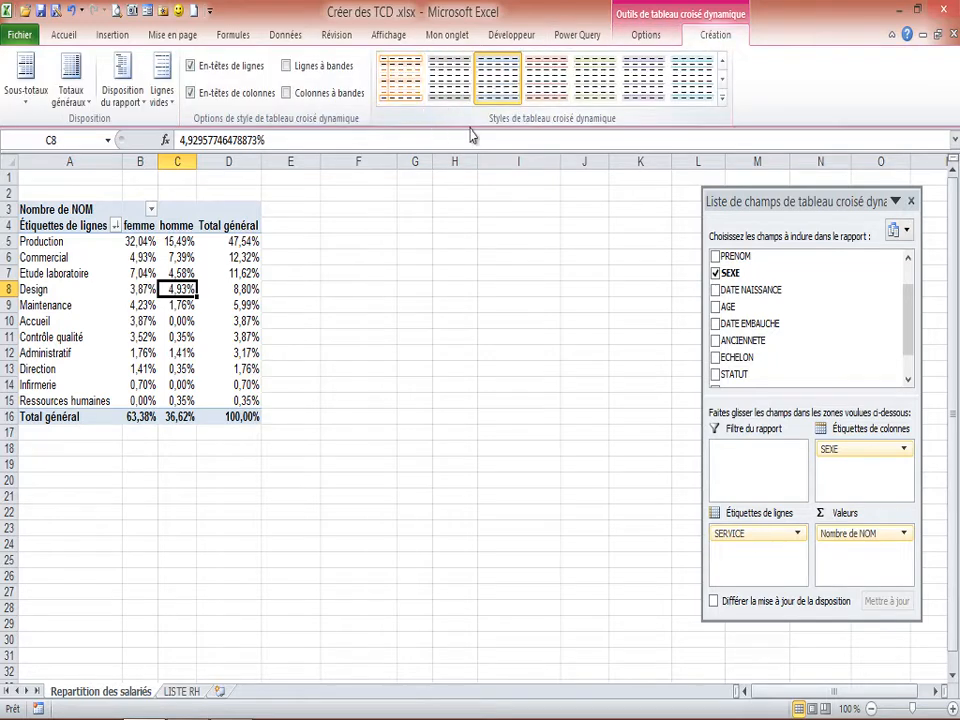
click(724, 100)
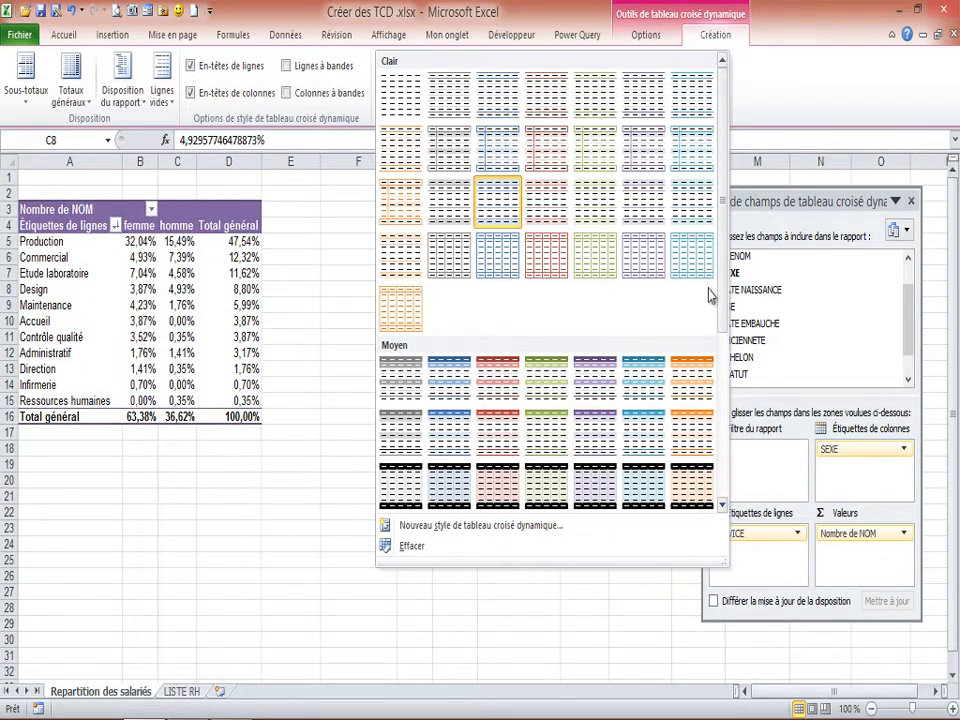
scroll(710, 295, down, 5)
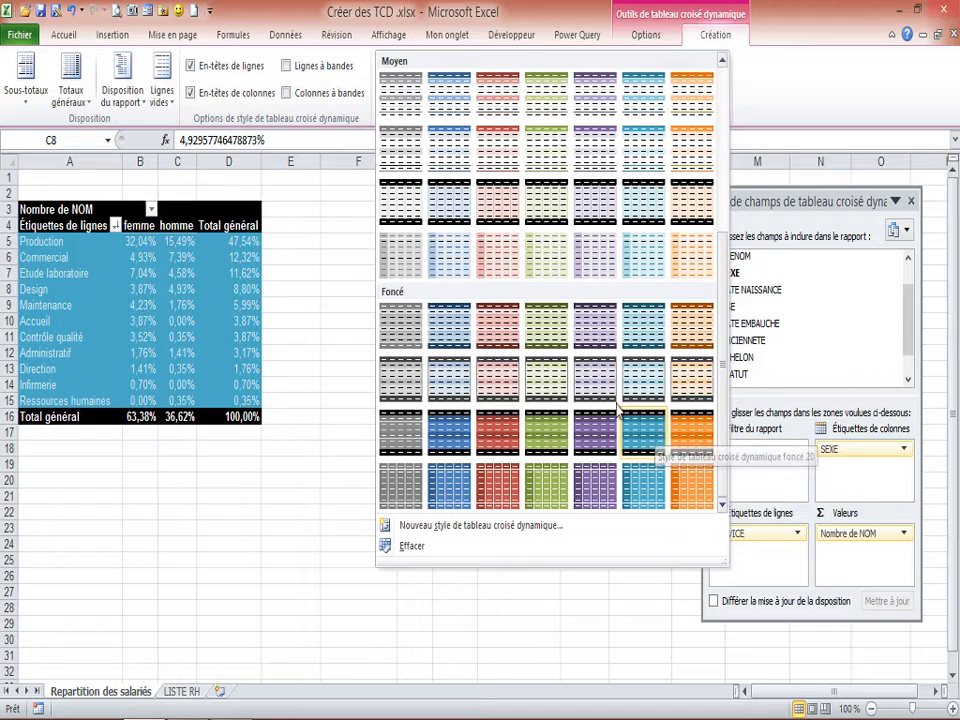
click(689, 326)
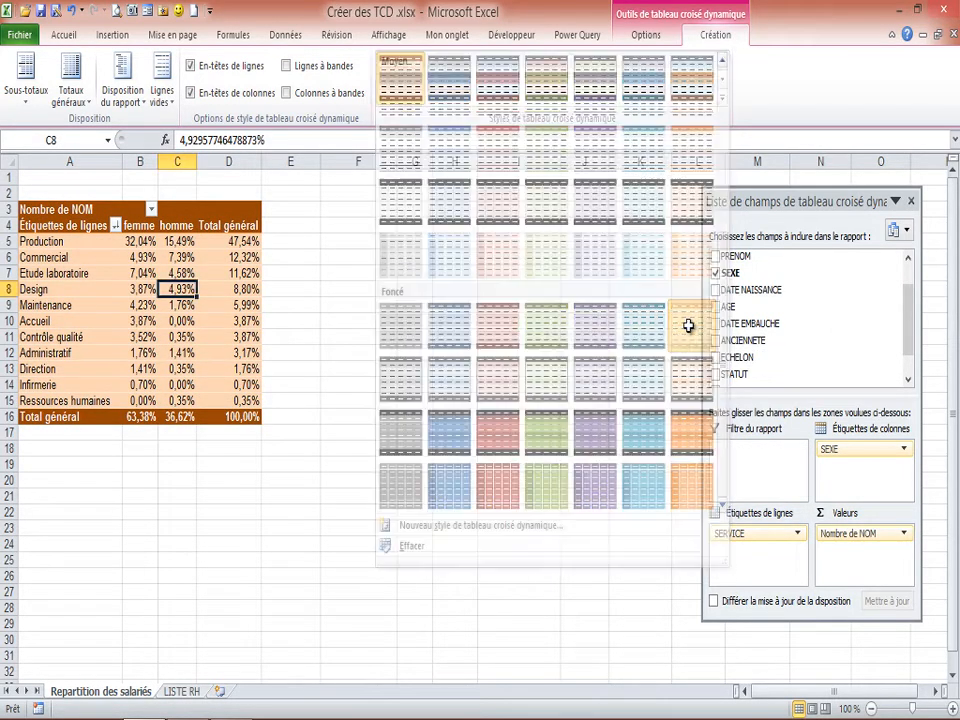
click(105, 276)
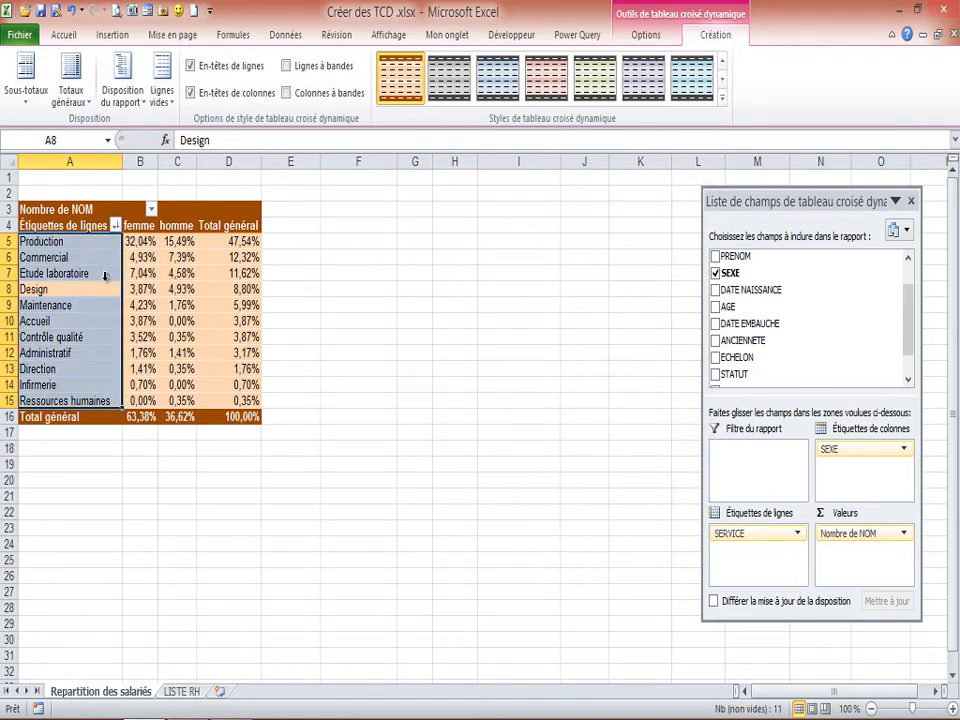
click(234, 217)
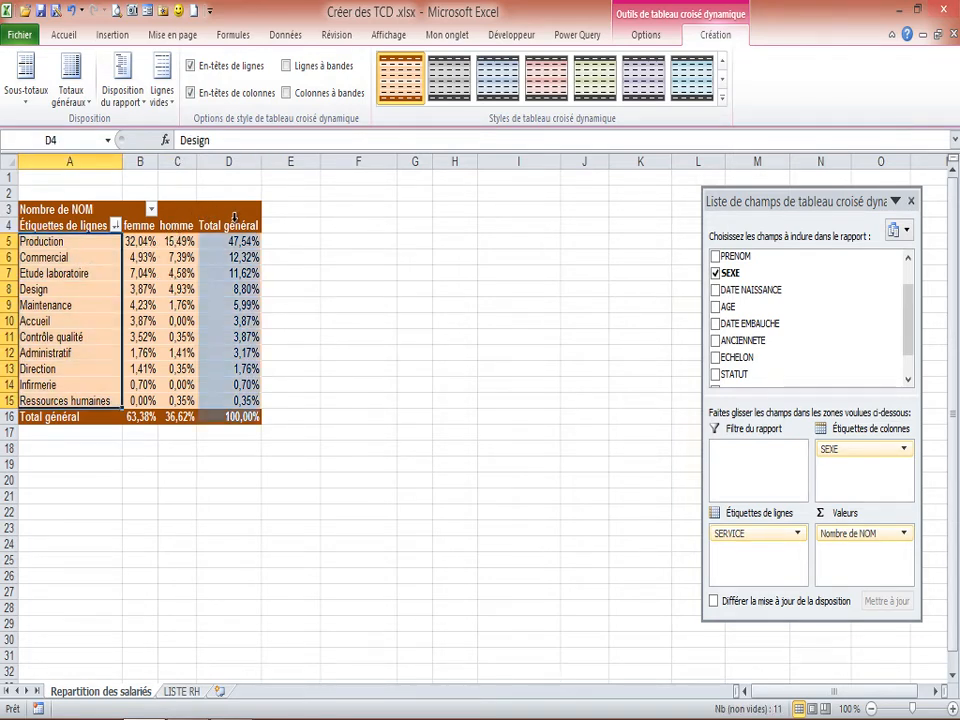
click(131, 242)
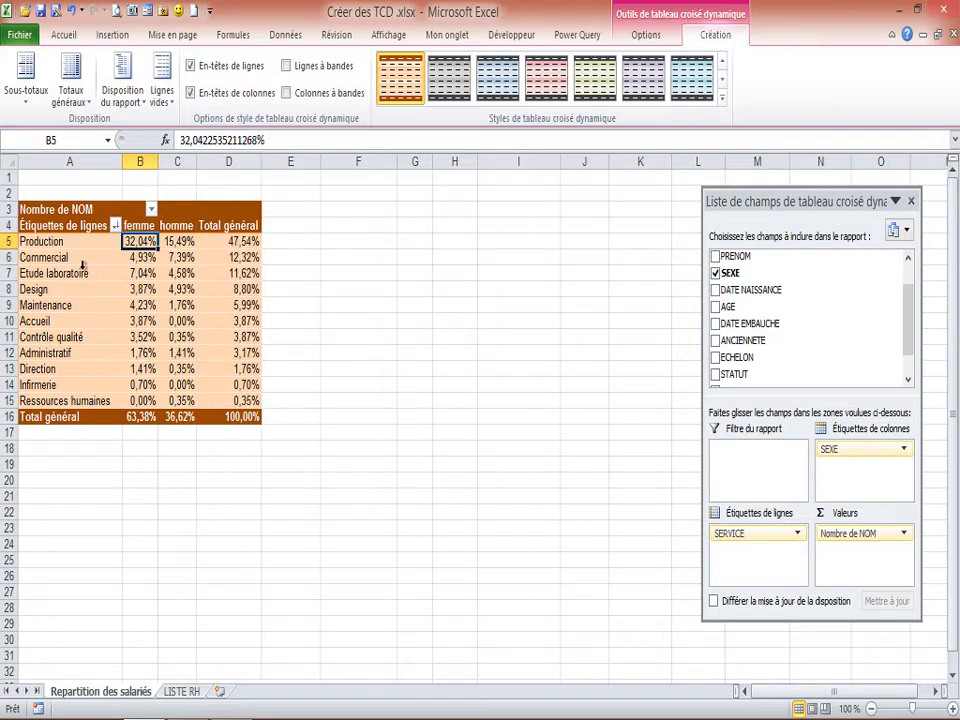
click(139, 308)
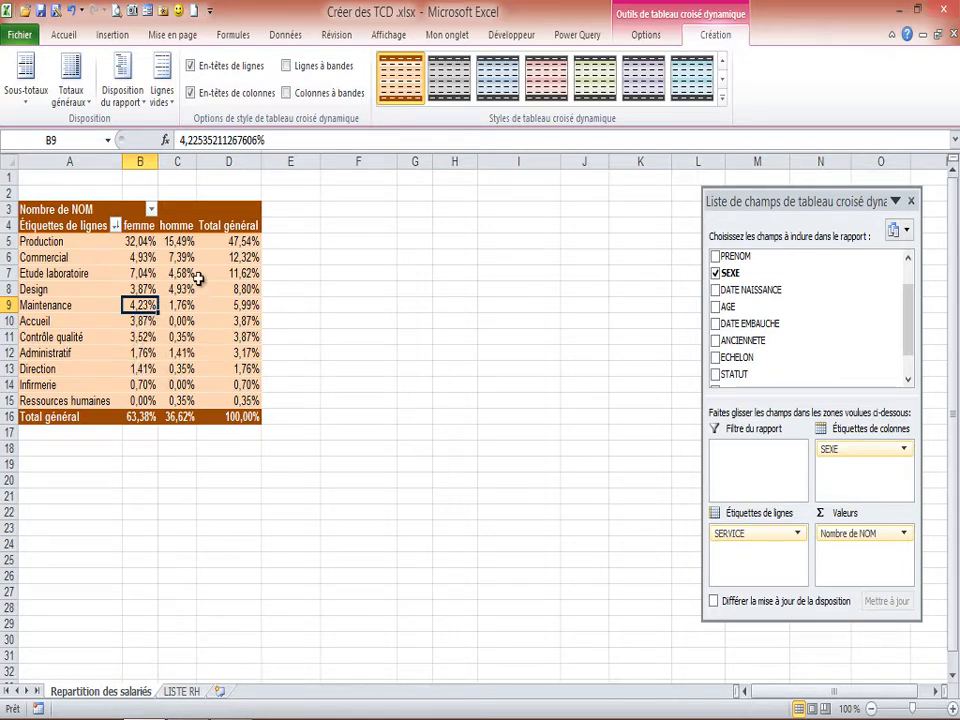
mouse_move(199, 278)
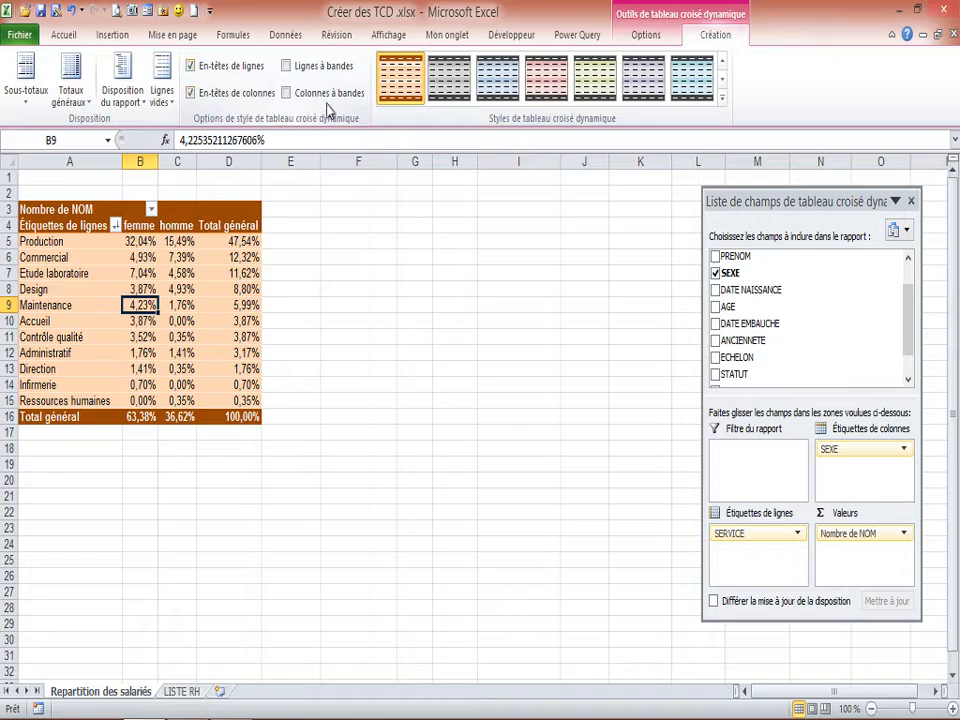
Turn on banded rows for the service-by-gender pivot table.
click(287, 67)
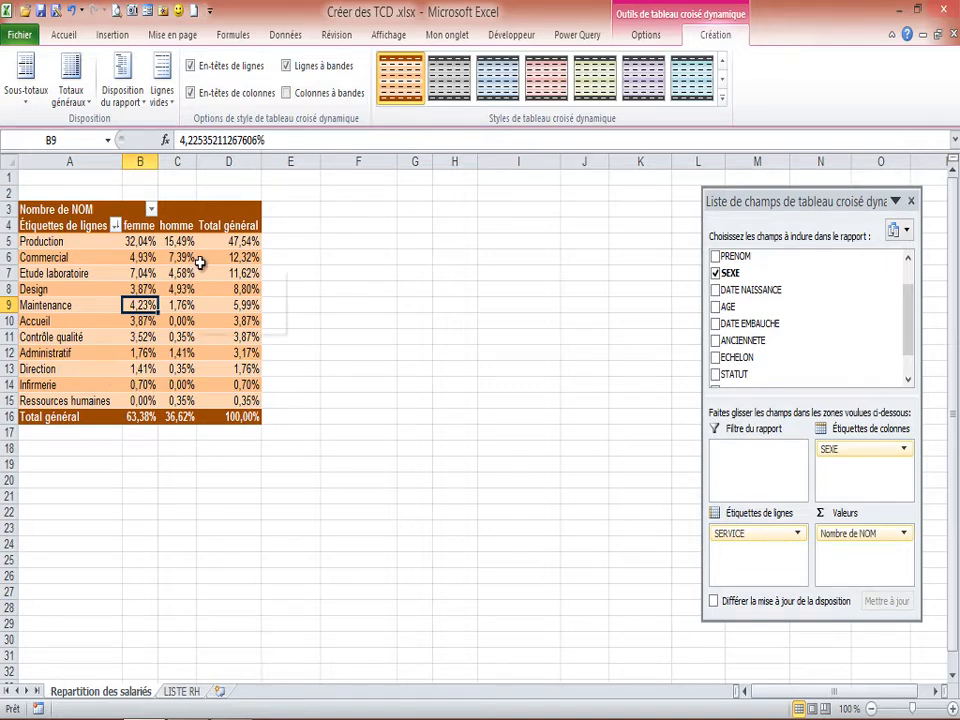
mouse_move(200, 262)
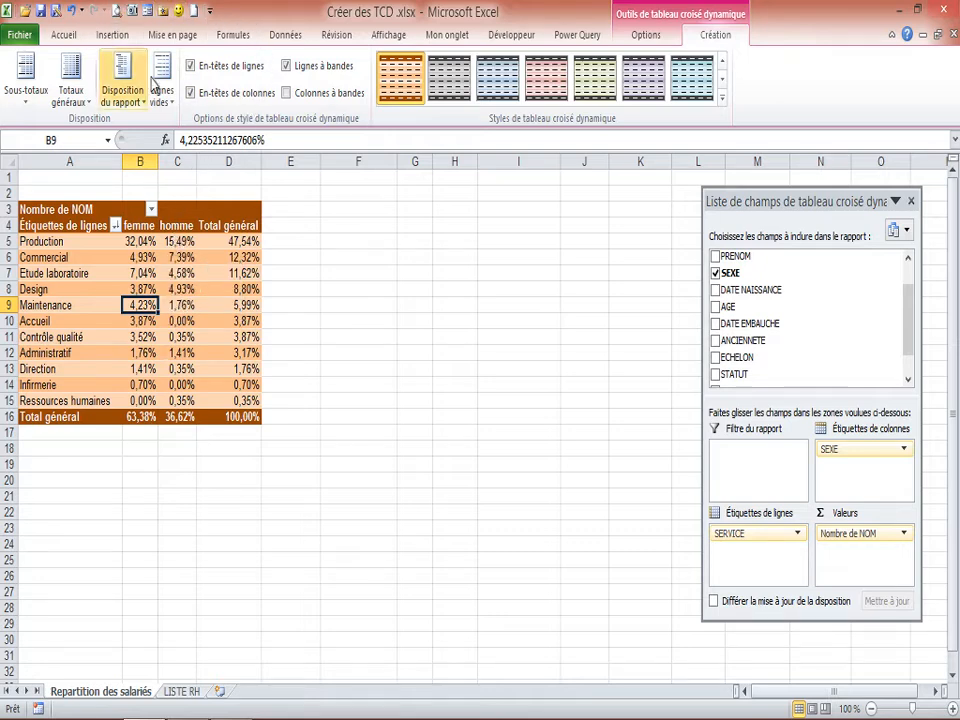
click(646, 37)
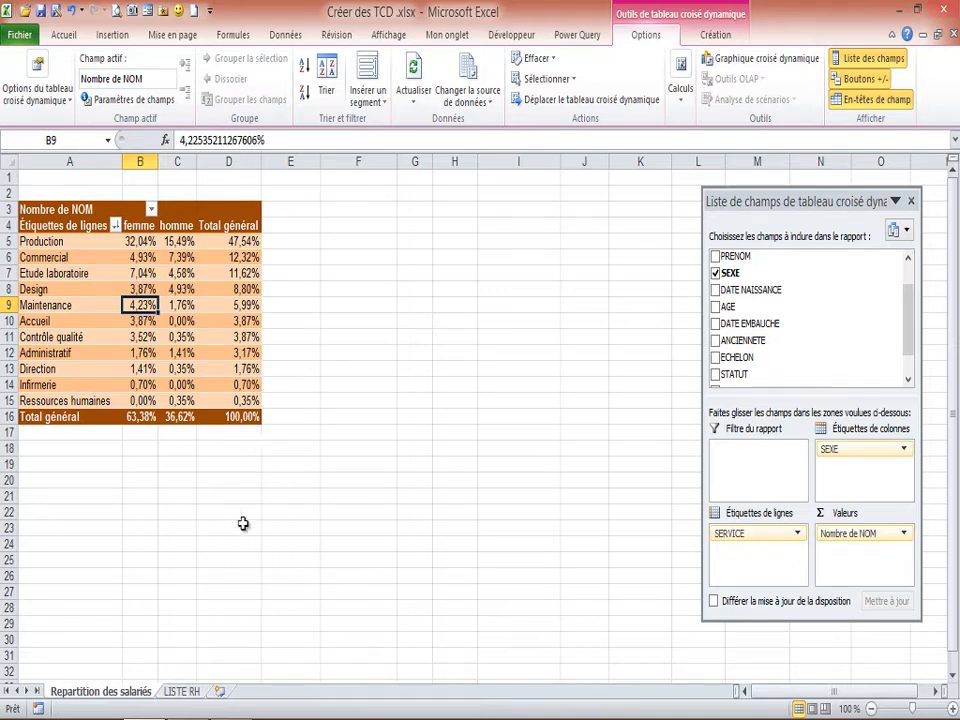
Create a second pivot table on a new worksheet from the full employee list in the LISTE RH sheet.
click(181, 691)
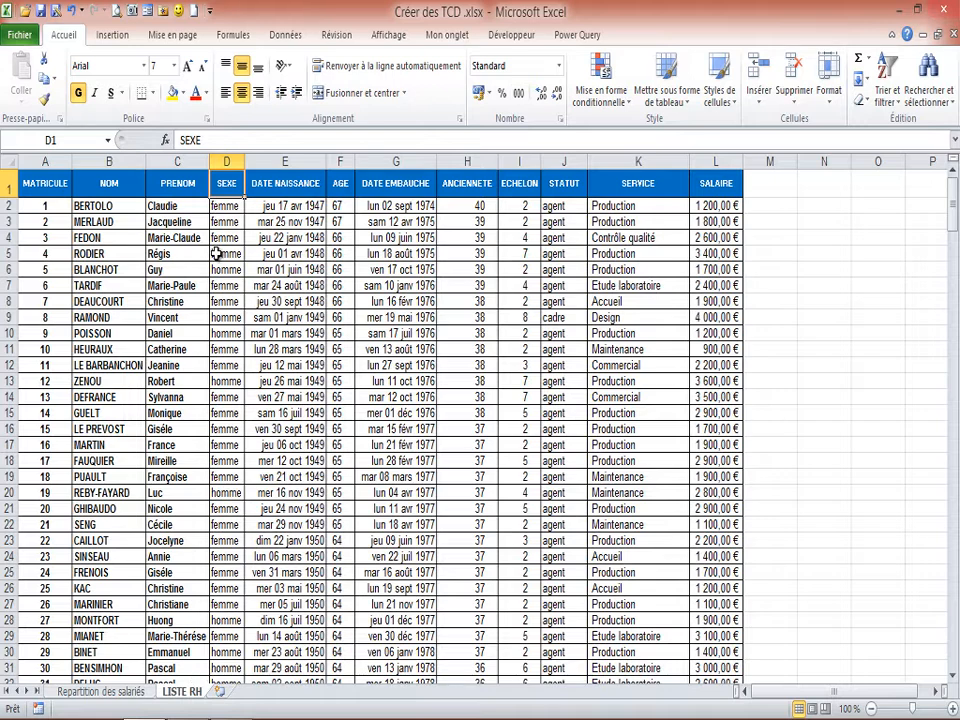
click(216, 253)
click(175, 256)
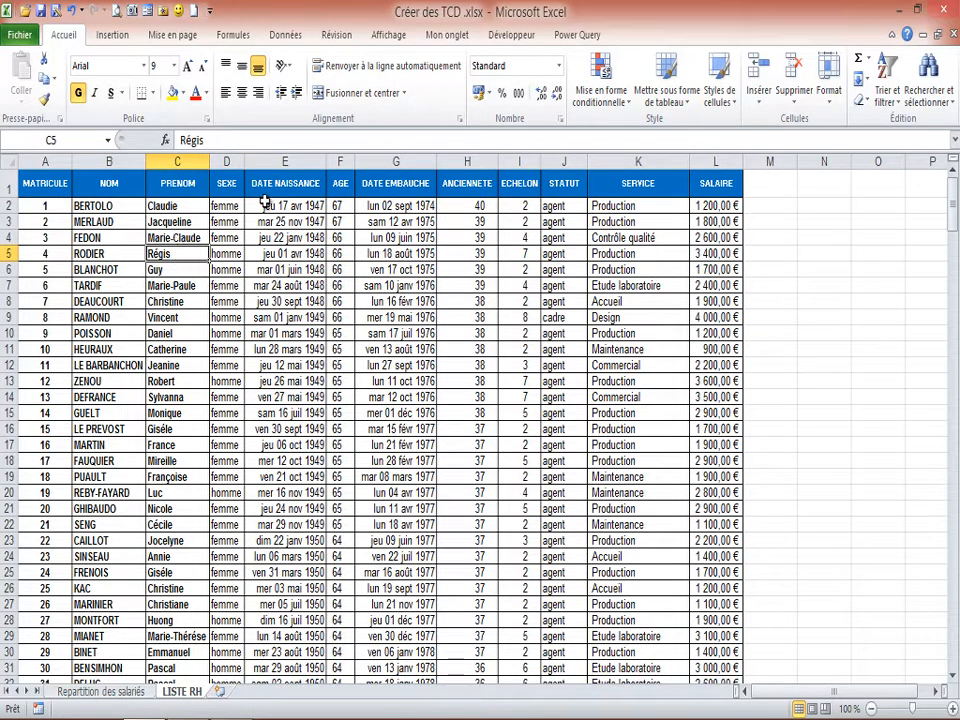
click(112, 34)
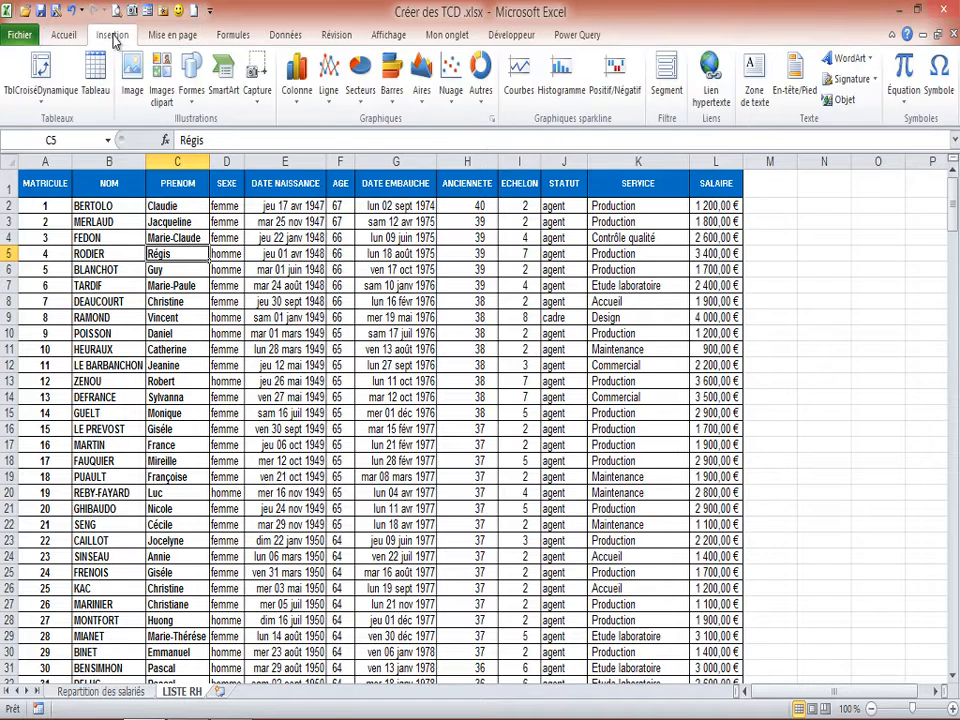
click(39, 80)
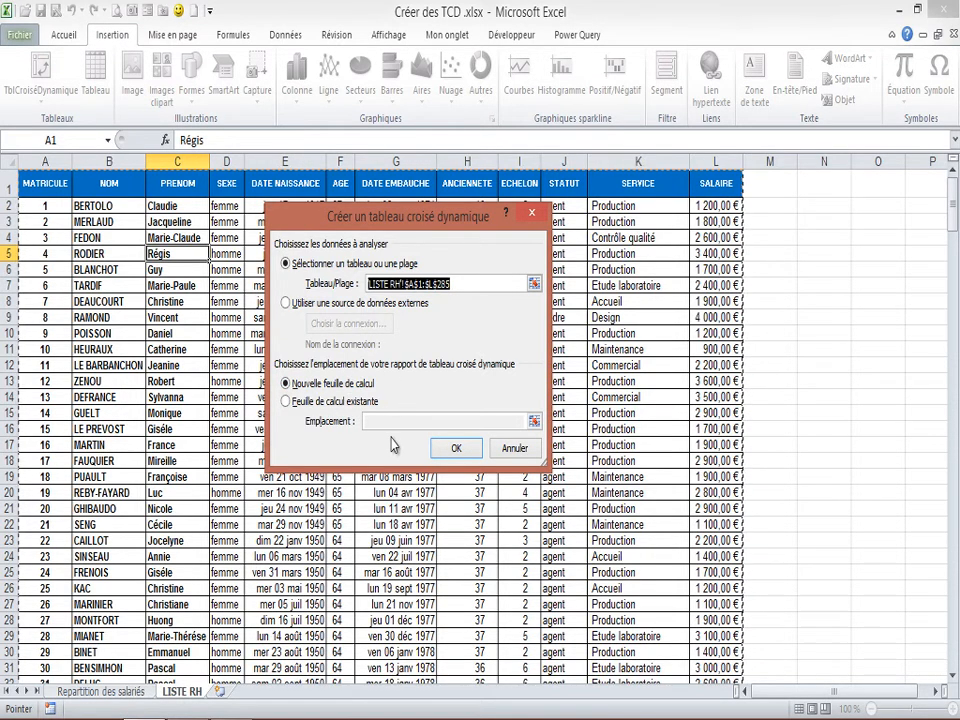
click(455, 448)
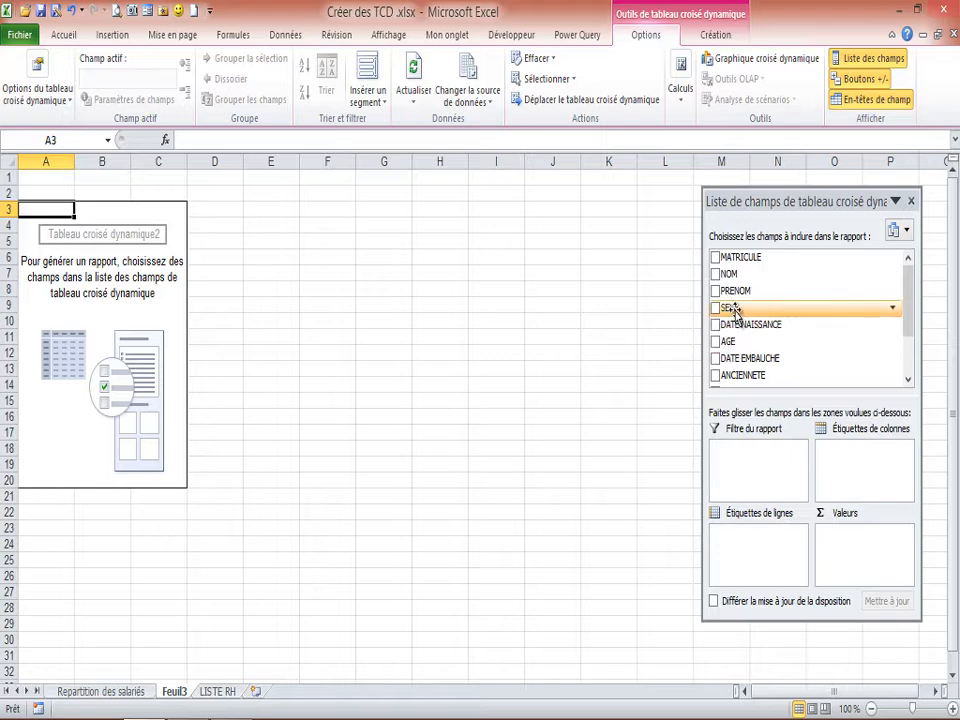
Place the SEXE field in the row labels and the SALAIRE field in the values of the new pivot table.
drag(735, 313, 730, 542)
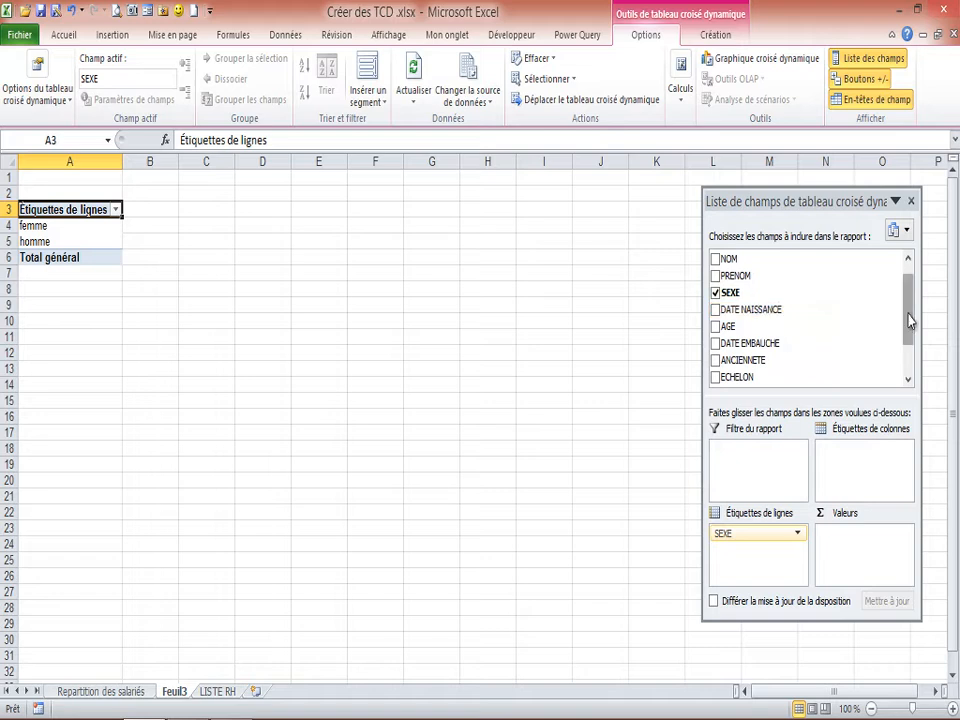
drag(908, 321, 910, 303)
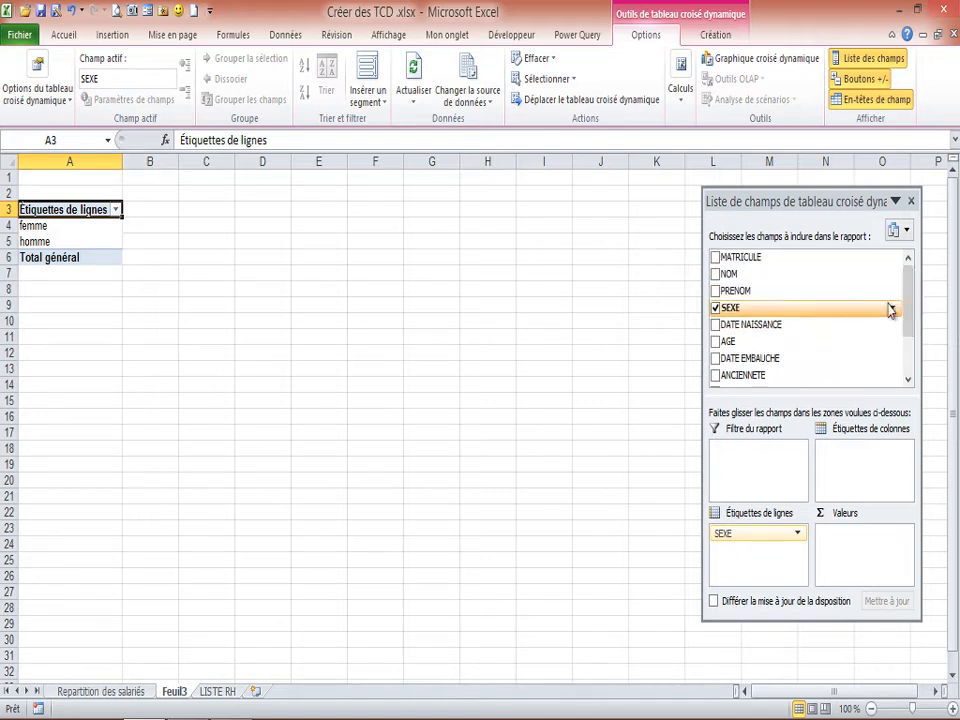
drag(908, 302, 908, 350)
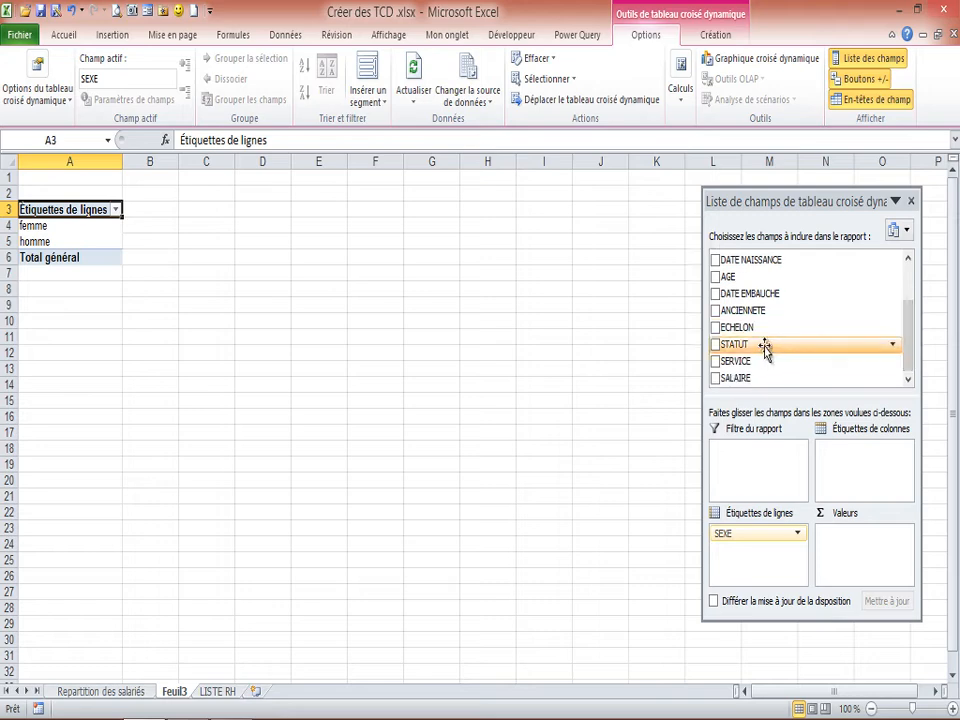
drag(735, 387, 842, 541)
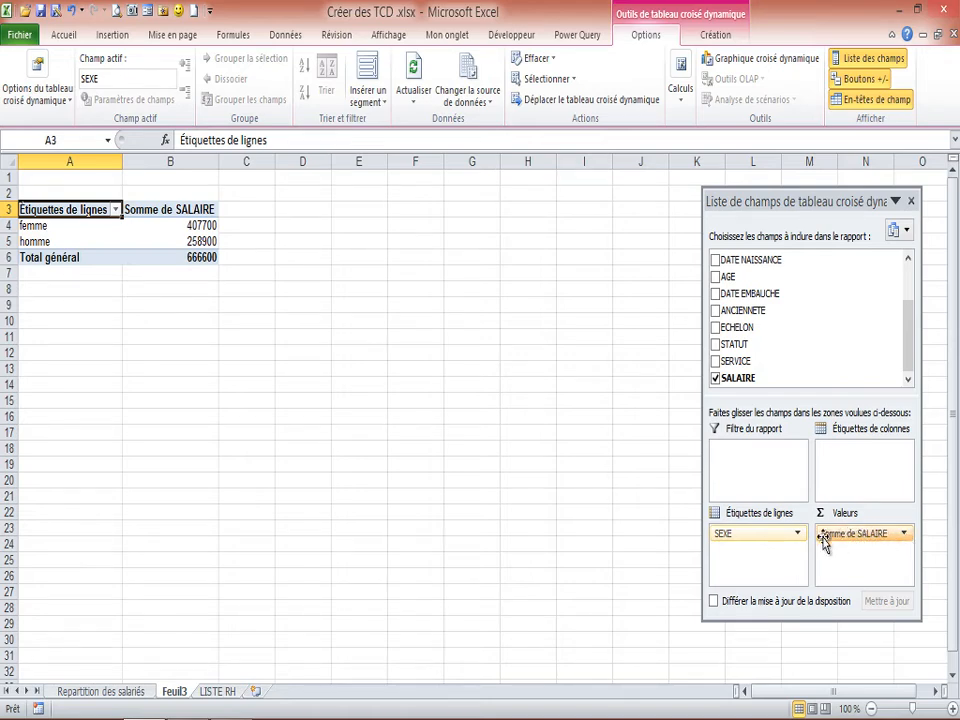
Keep Somme as the calculation for Somme de SALAIRE and format it as Monétaire with 2 decimals and the € symbol.
click(905, 534)
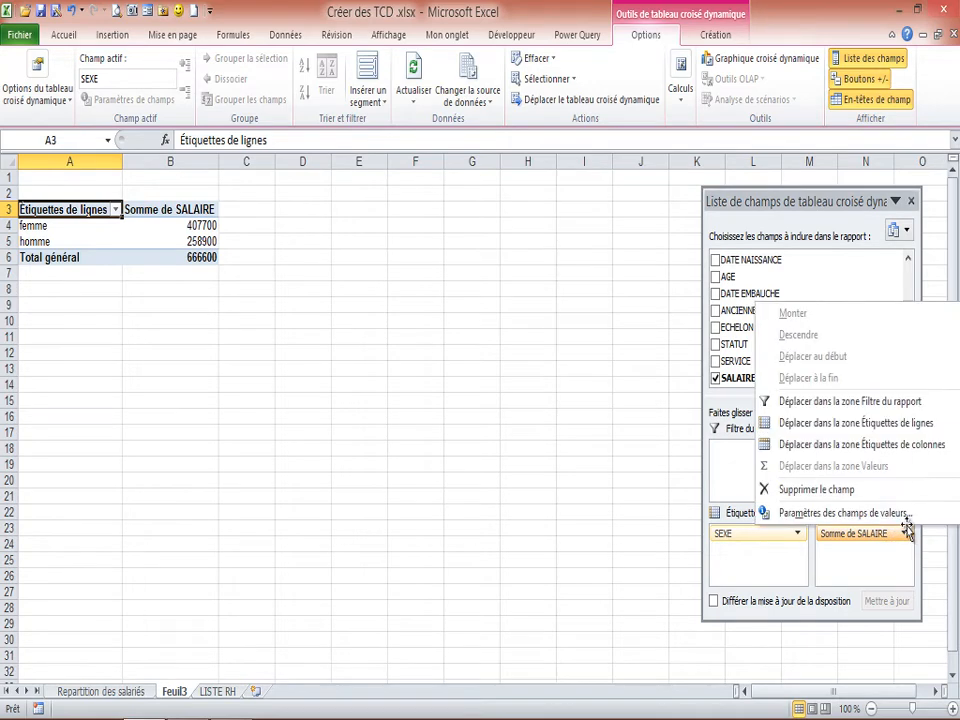
click(834, 514)
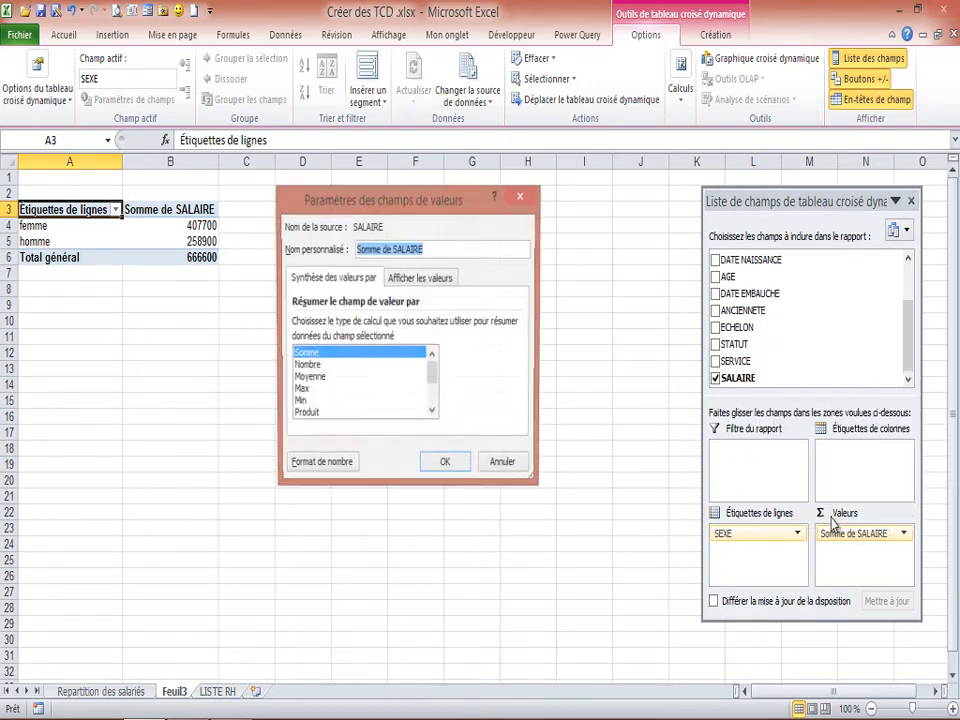
click(307, 356)
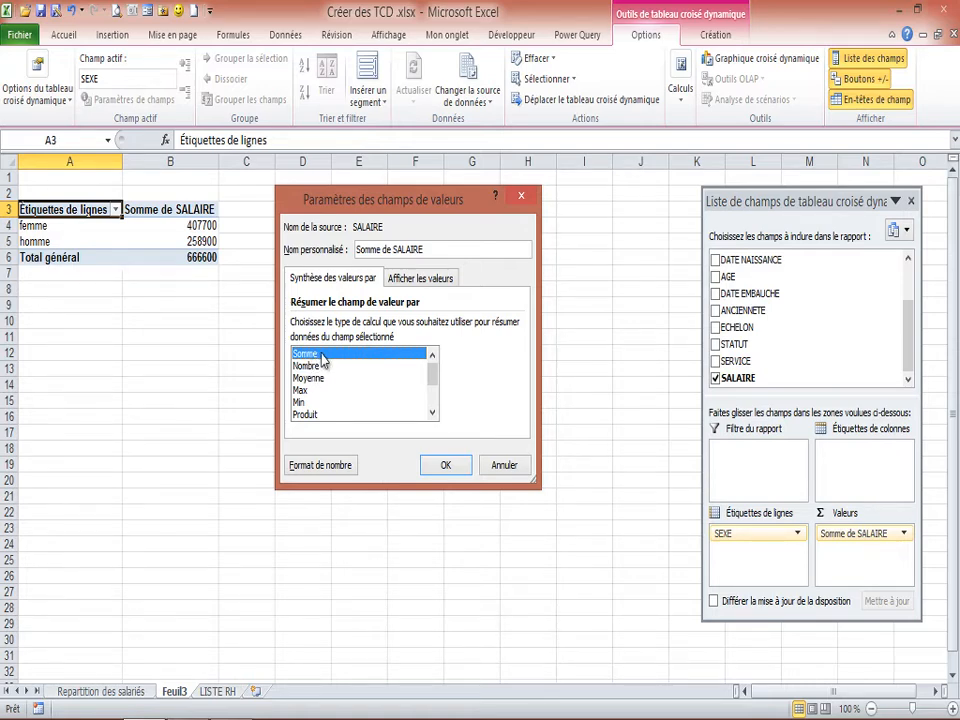
click(325, 470)
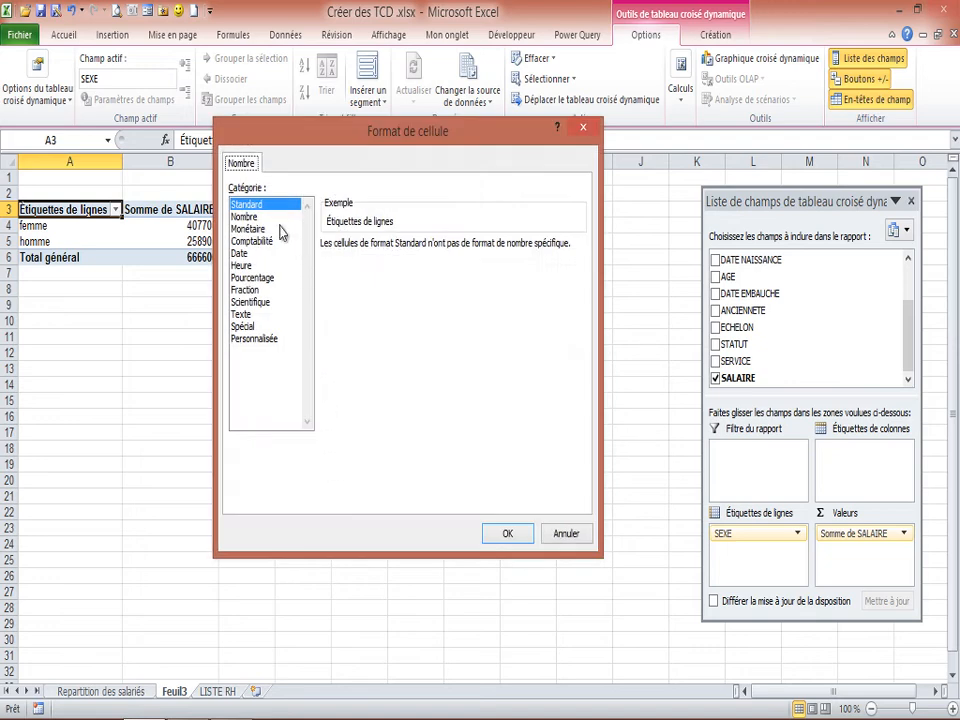
click(248, 229)
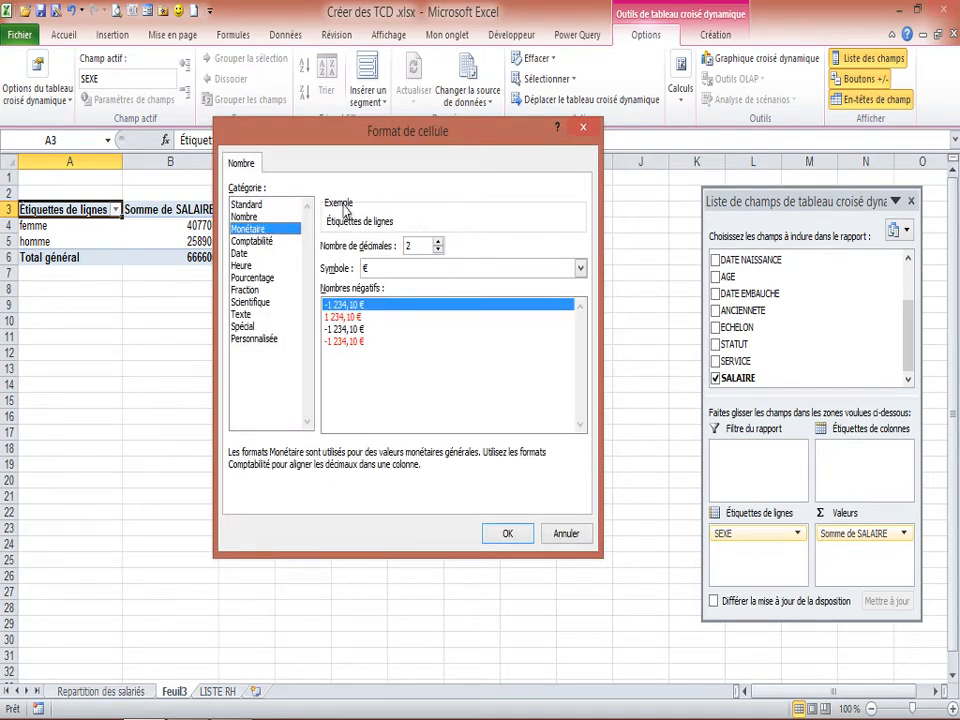
click(506, 535)
click(452, 466)
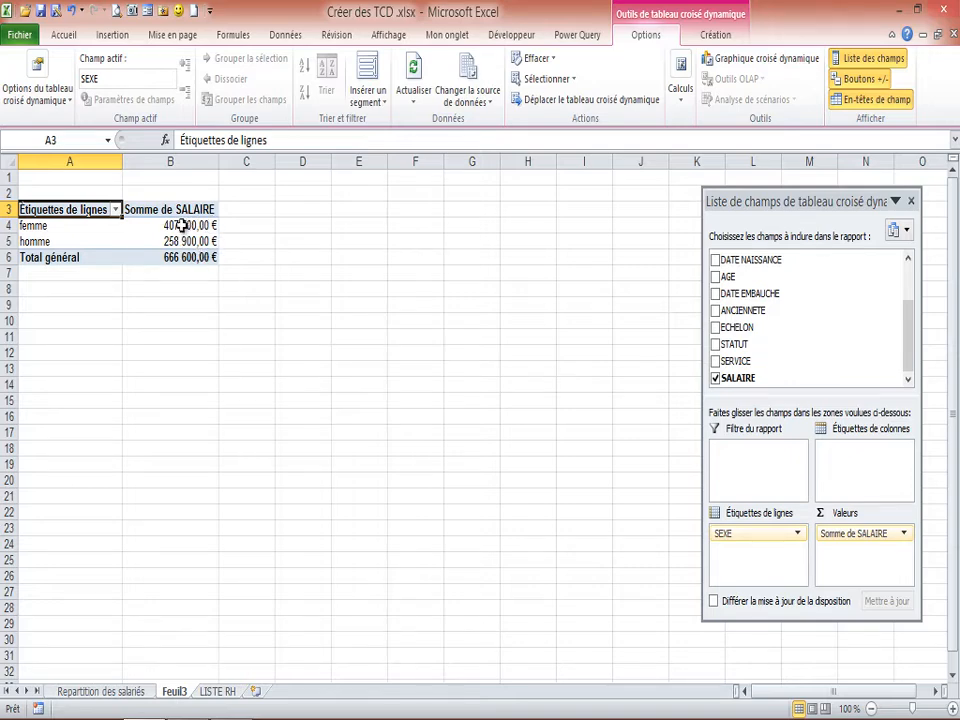
Add the SALAIRE field to the values a second time and summarize this copy by Moyenne.
mouse_move(181, 226)
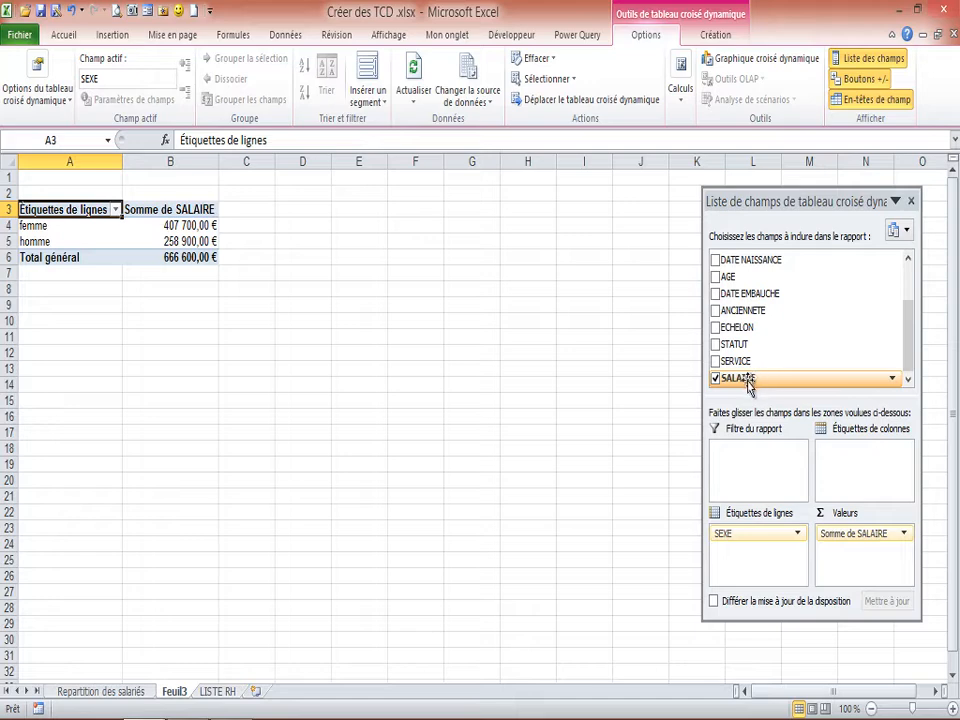
drag(752, 388, 845, 558)
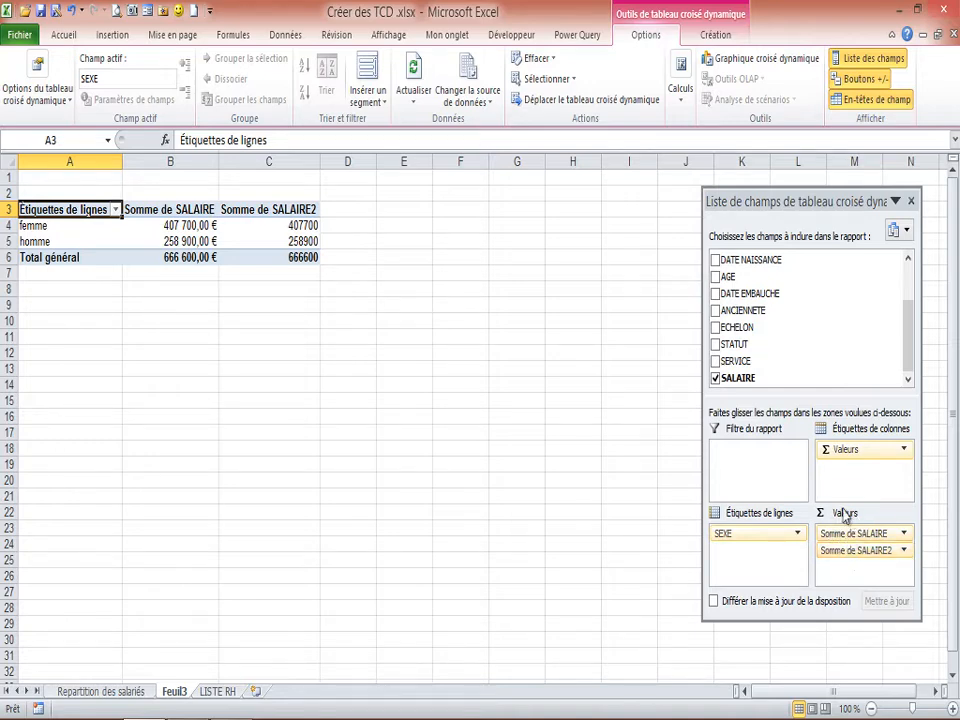
click(903, 551)
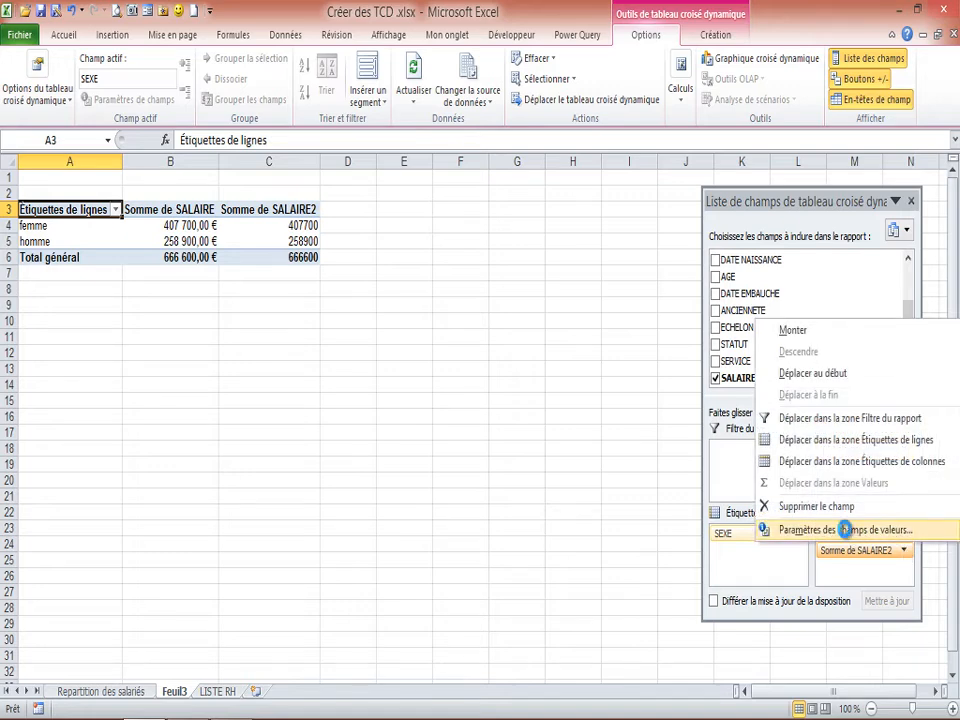
click(856, 530)
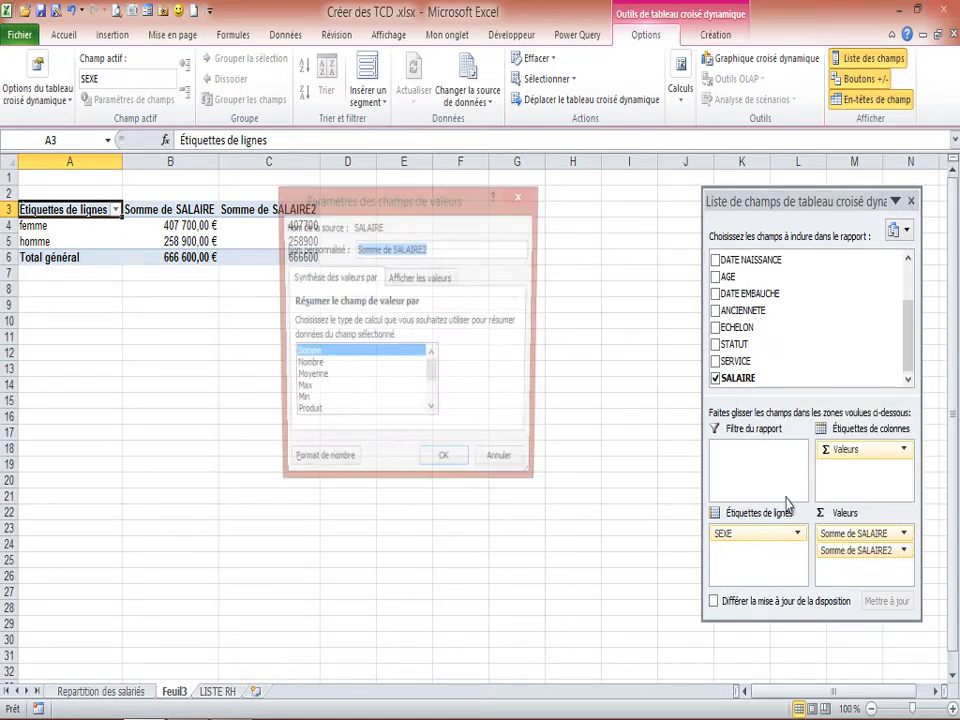
click(362, 379)
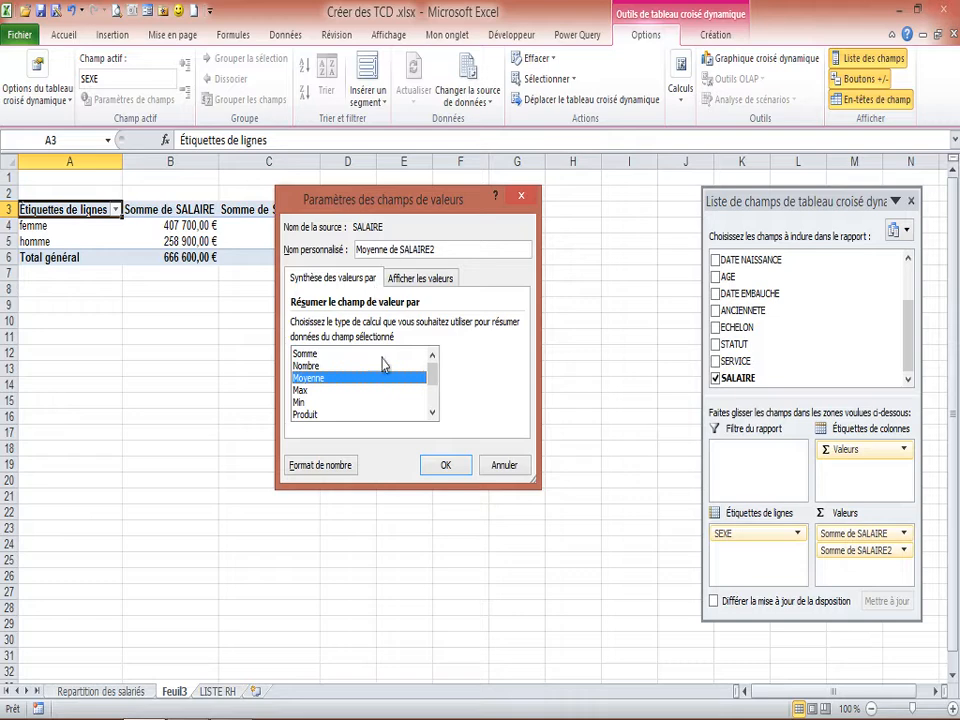
click(446, 467)
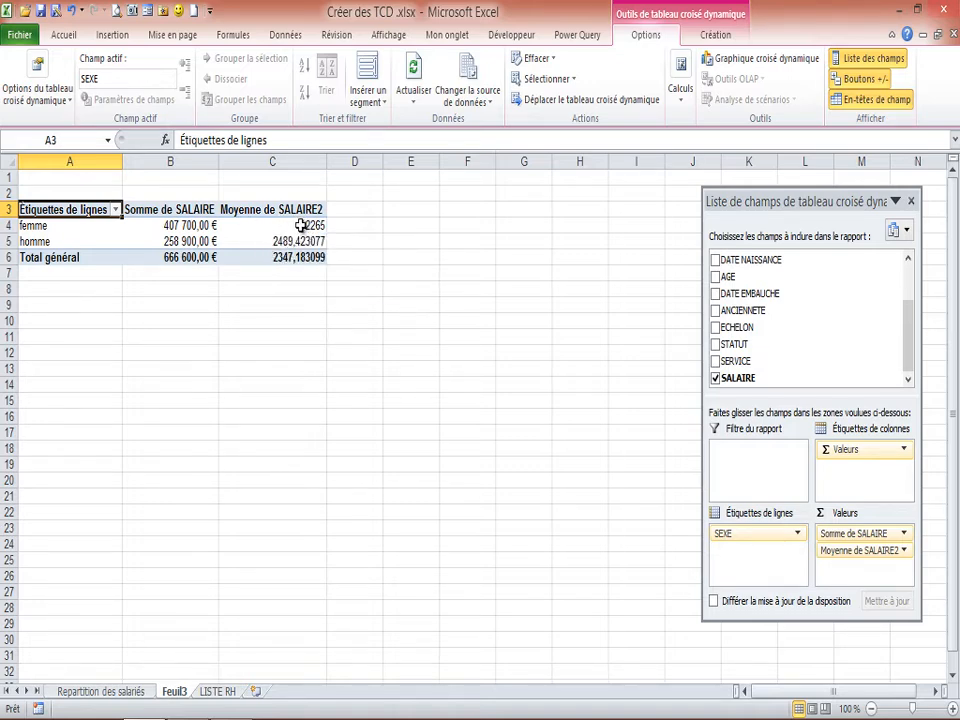
Format the Moyenne de SALAIRE2 values as Monétaire with 2 decimals and the € symbol.
mouse_move(301, 226)
click(904, 551)
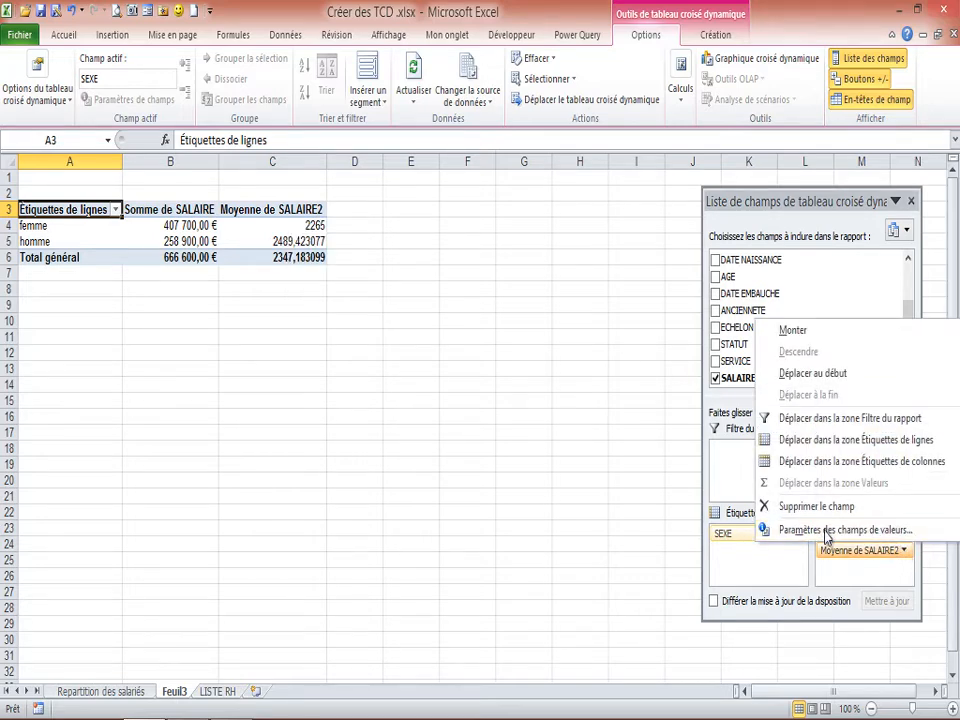
click(768, 530)
click(340, 465)
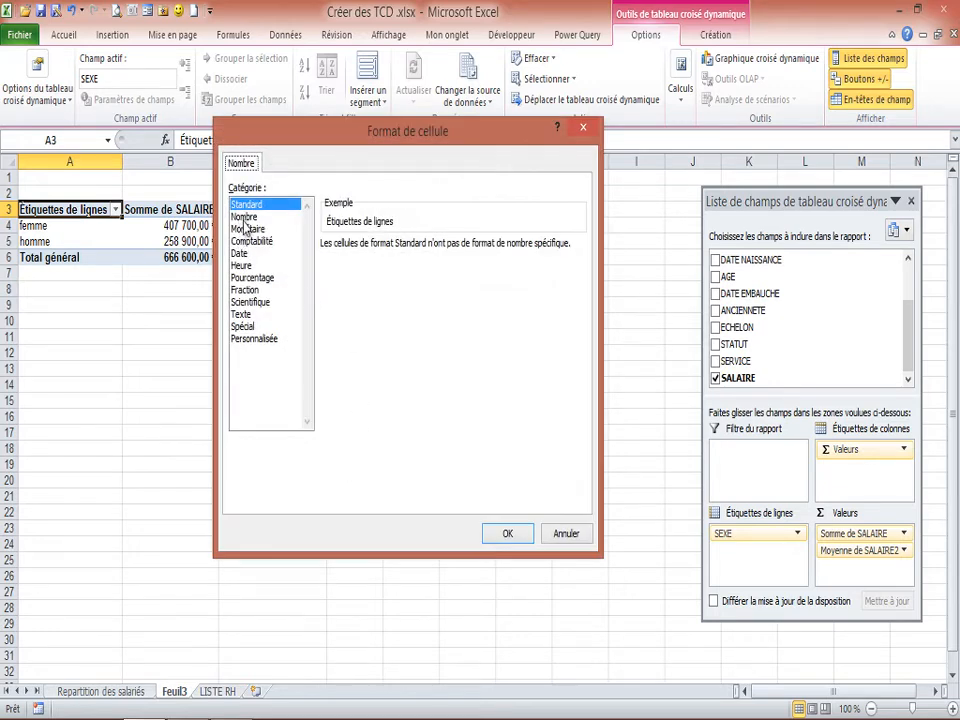
click(246, 230)
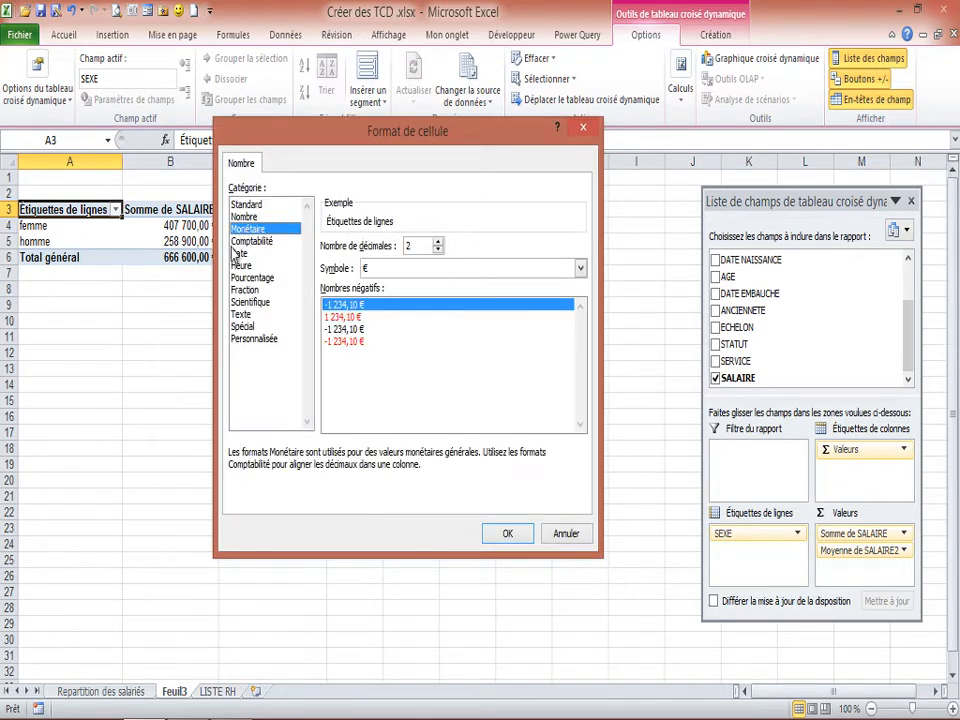
click(505, 536)
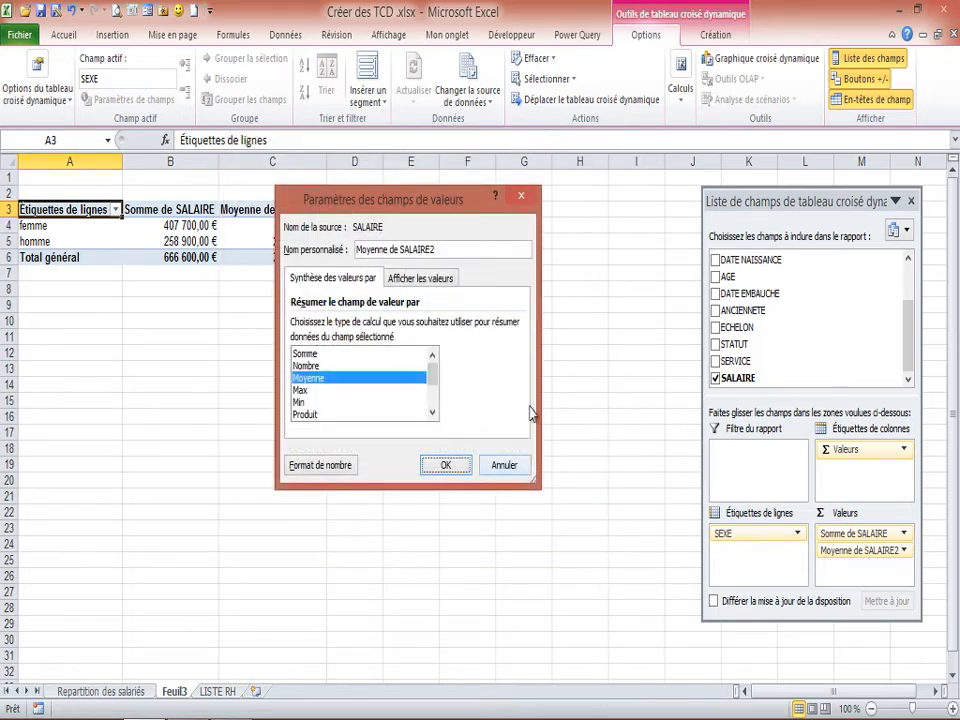
click(449, 463)
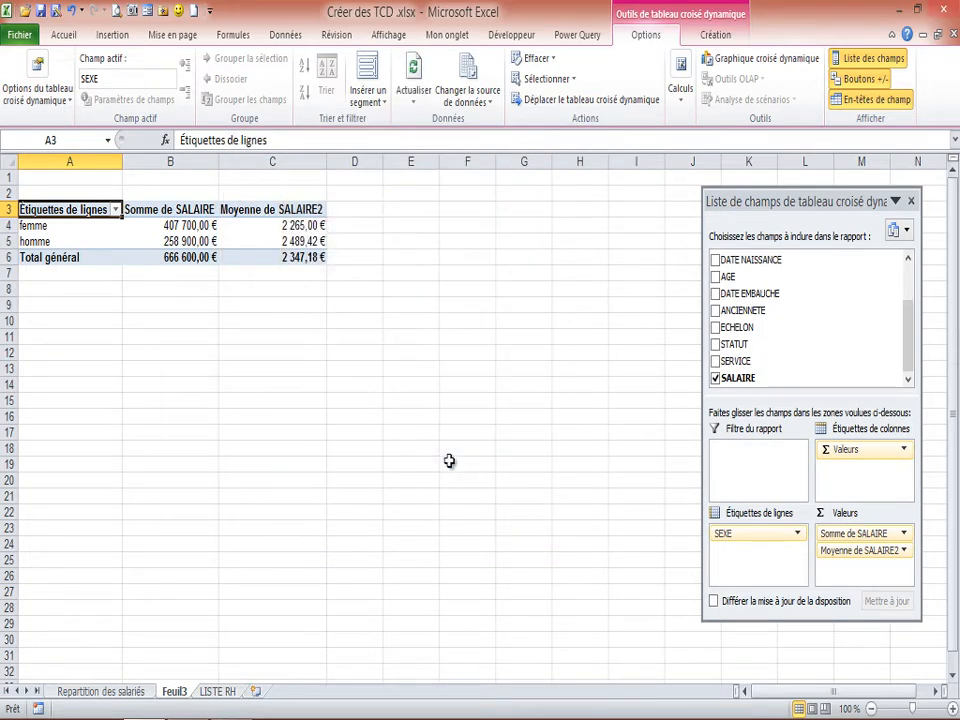
Rename the Moyenne de SALAIRE2 column header in cell C3 to "Salaire Moyen".
click(203, 242)
click(291, 241)
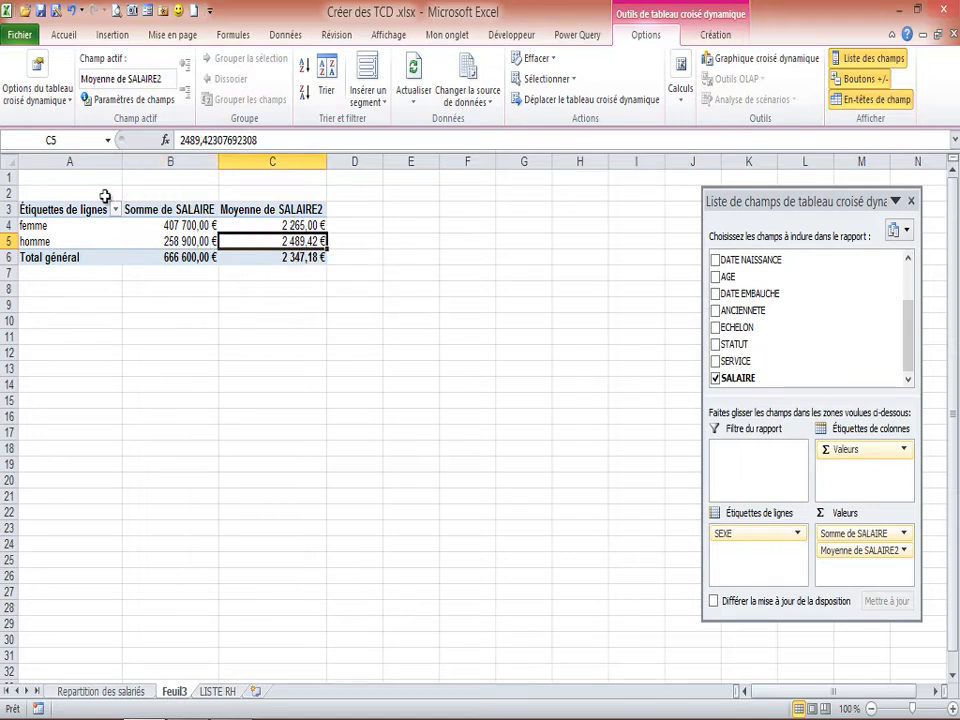
click(278, 211)
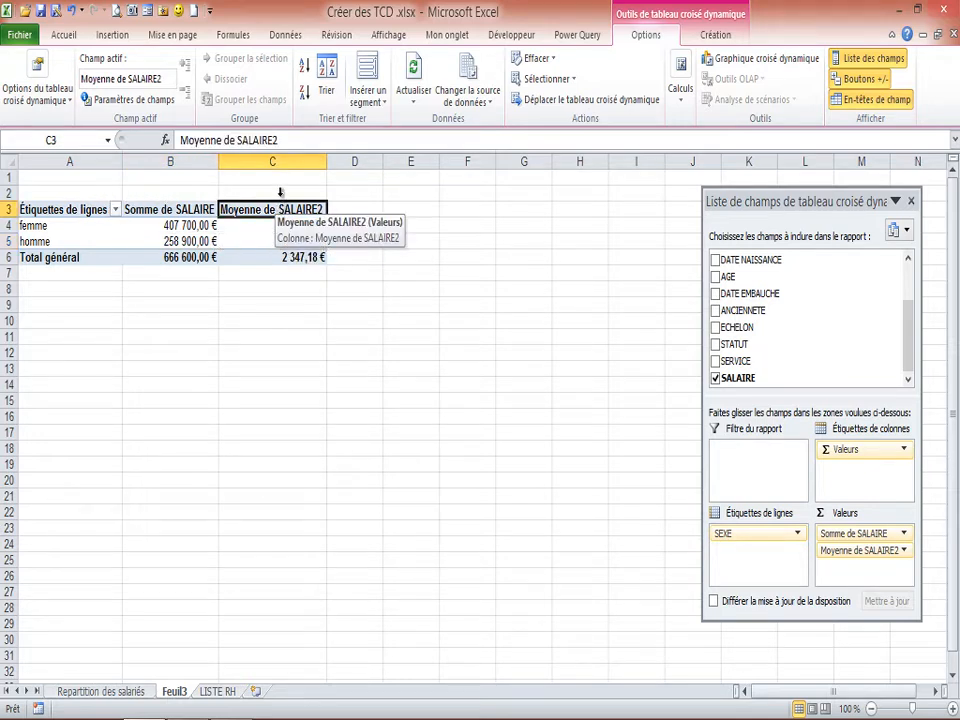
click(237, 140)
drag(237, 140, 133, 138)
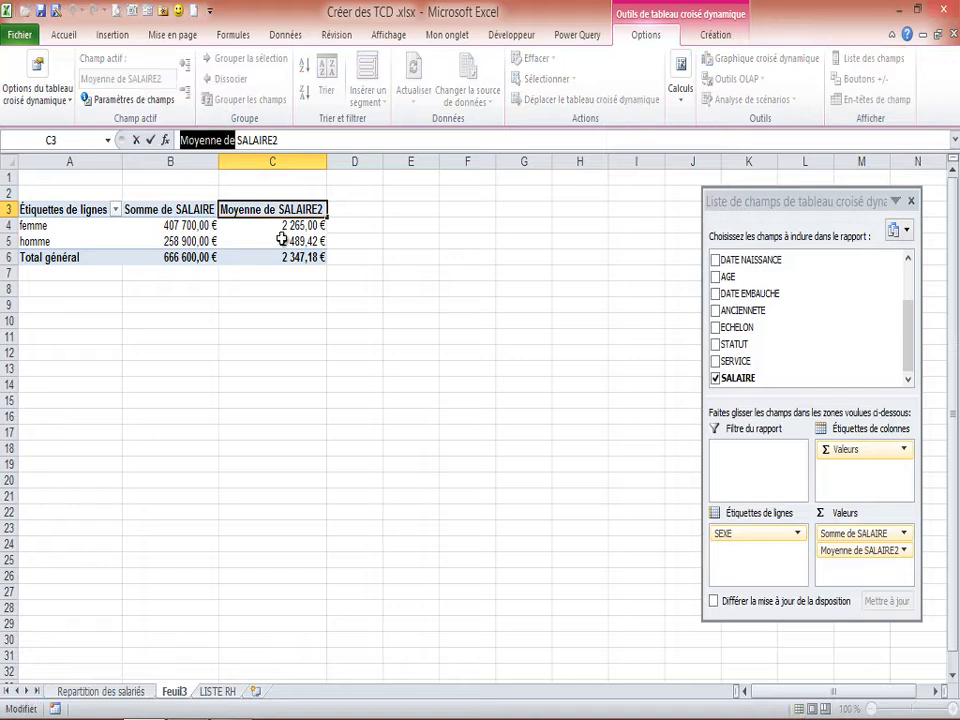
key(Delete)
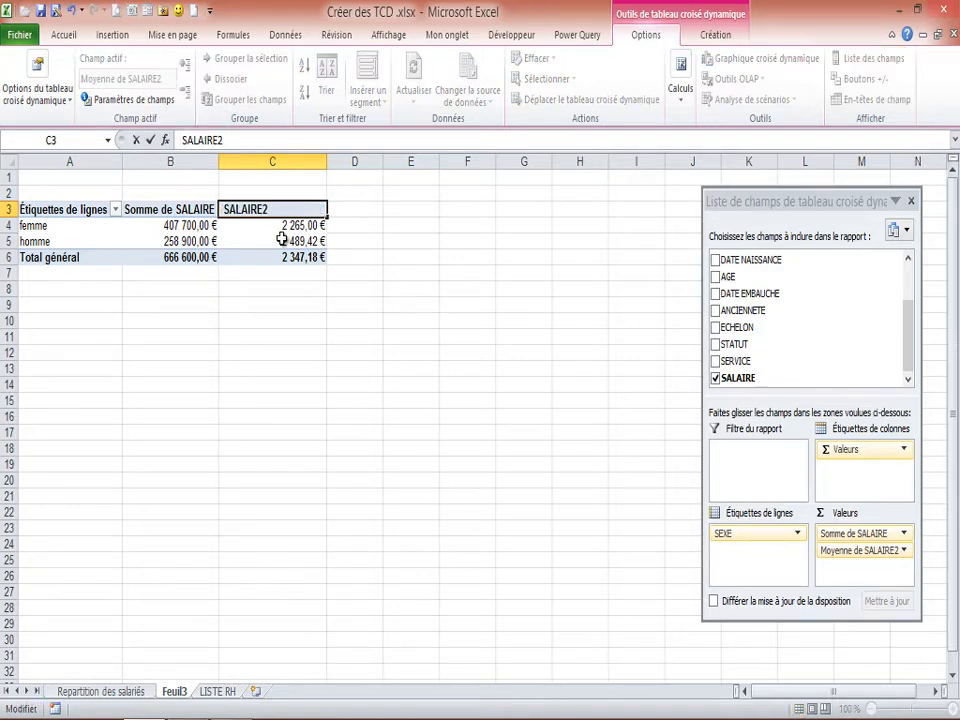
key(Delete)
text(Salaire )
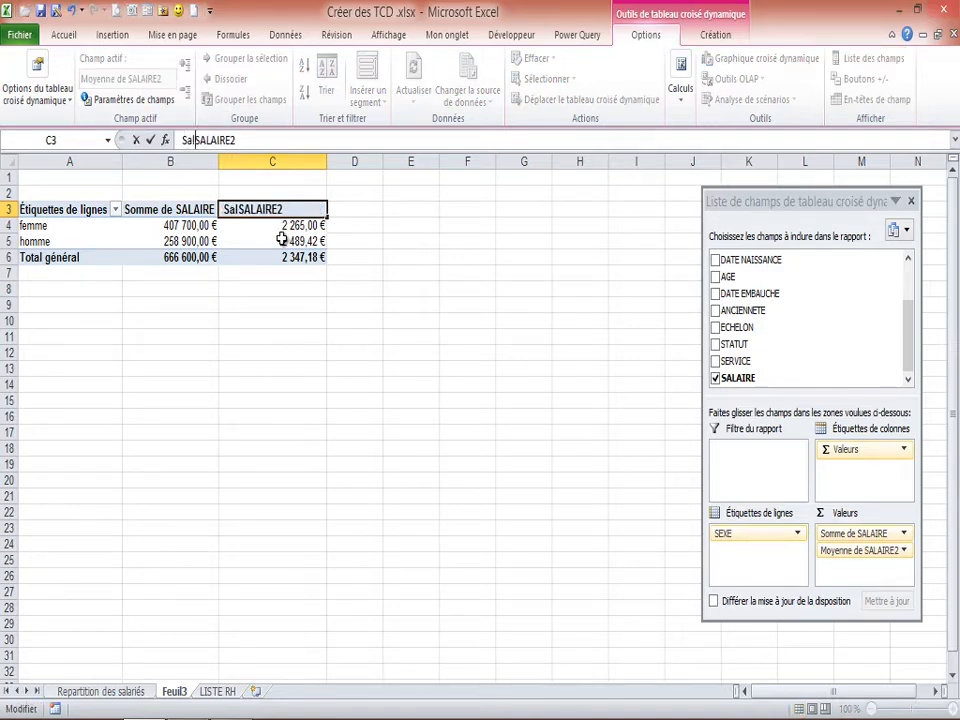
text(Moyen)
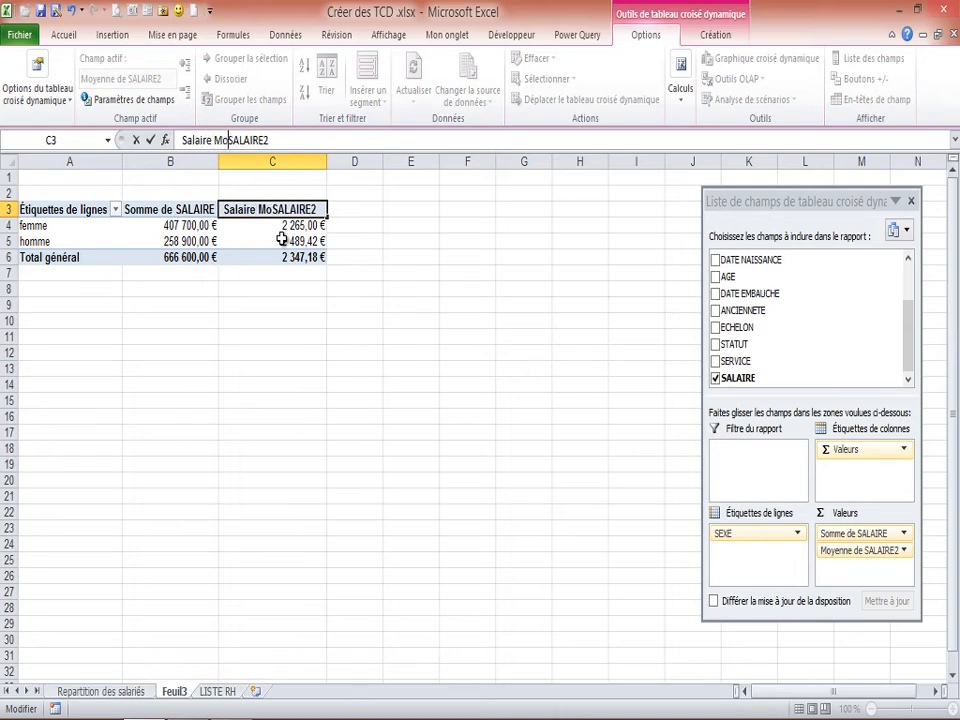
key(Delete)
key(Delete)
key(Delete)
key(Delete)
key(Delete)
key(Delete)
key(Delete)
key(Delete)
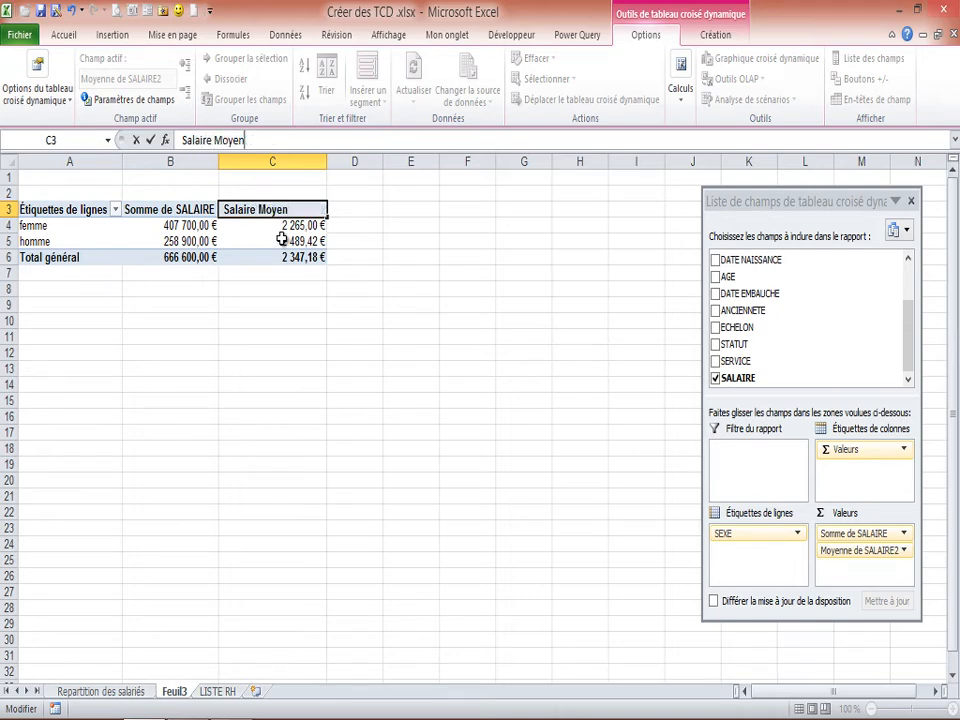
key(Return)
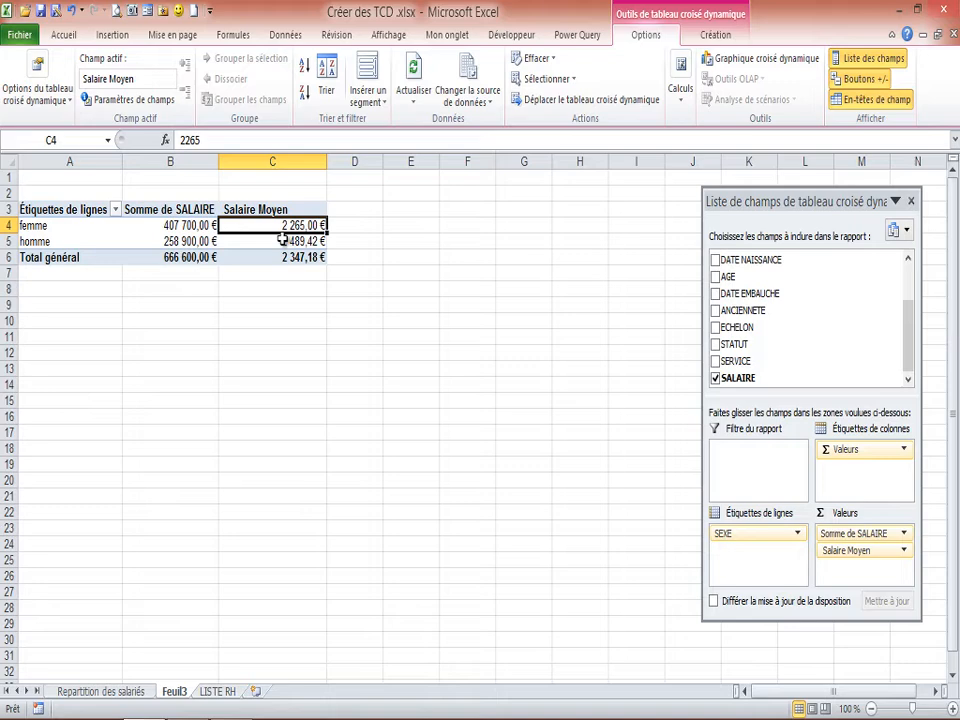
Rename the Somme de SALAIRE column header in cell B3 to "Salaire de base".
click(171, 210)
drag(229, 140, 163, 141)
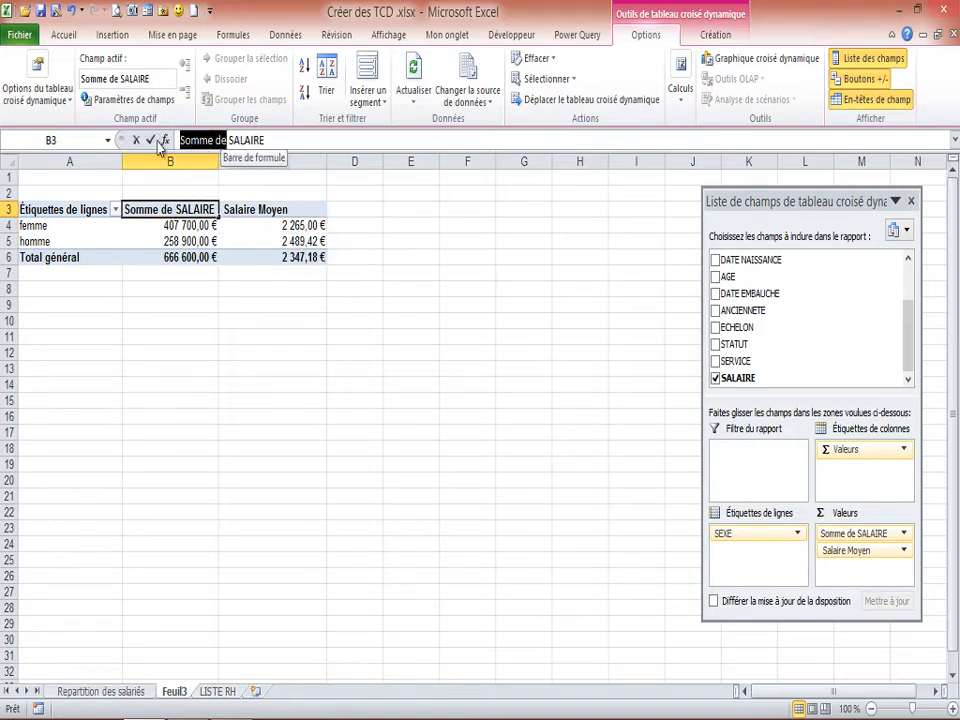
key(BackSpace)
text(Salaire )
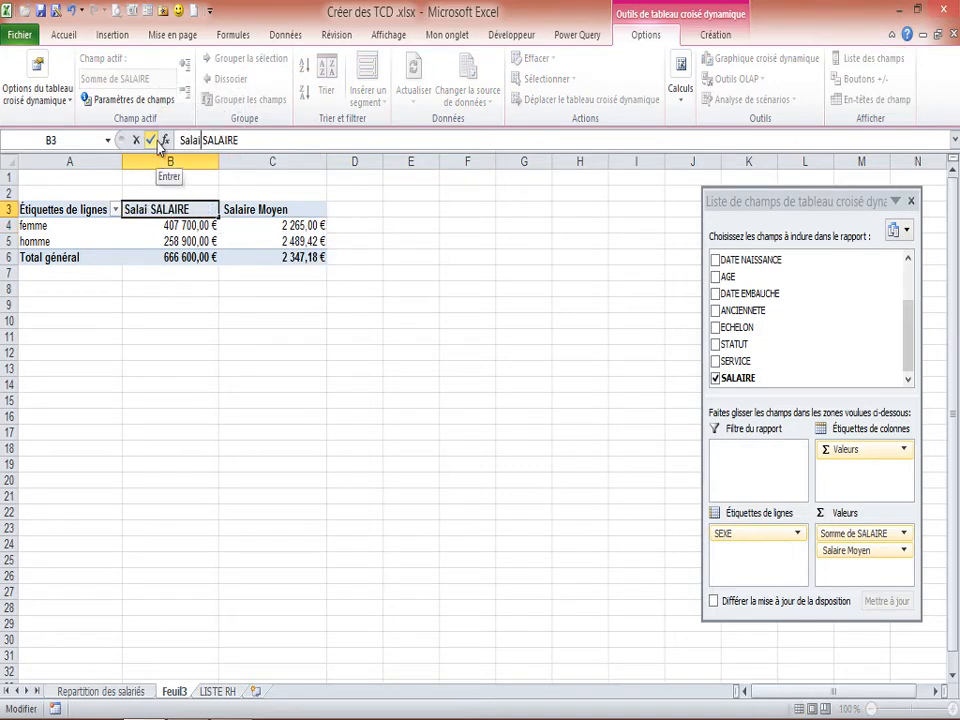
text(de bas)
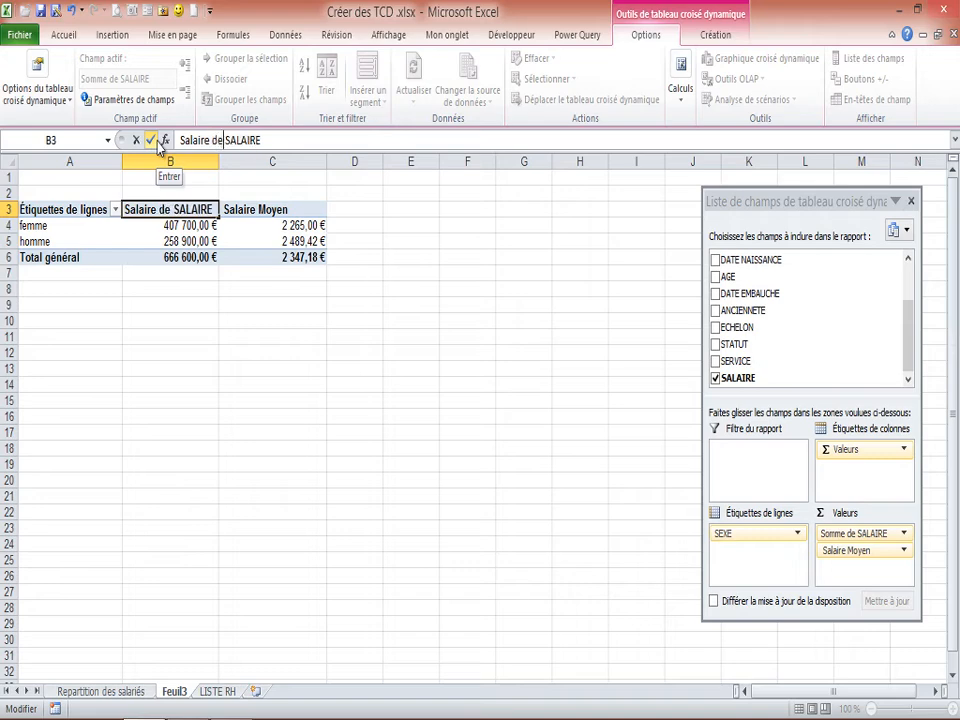
key(Delete)
key(Delete)
key(Delete)
key(Delete)
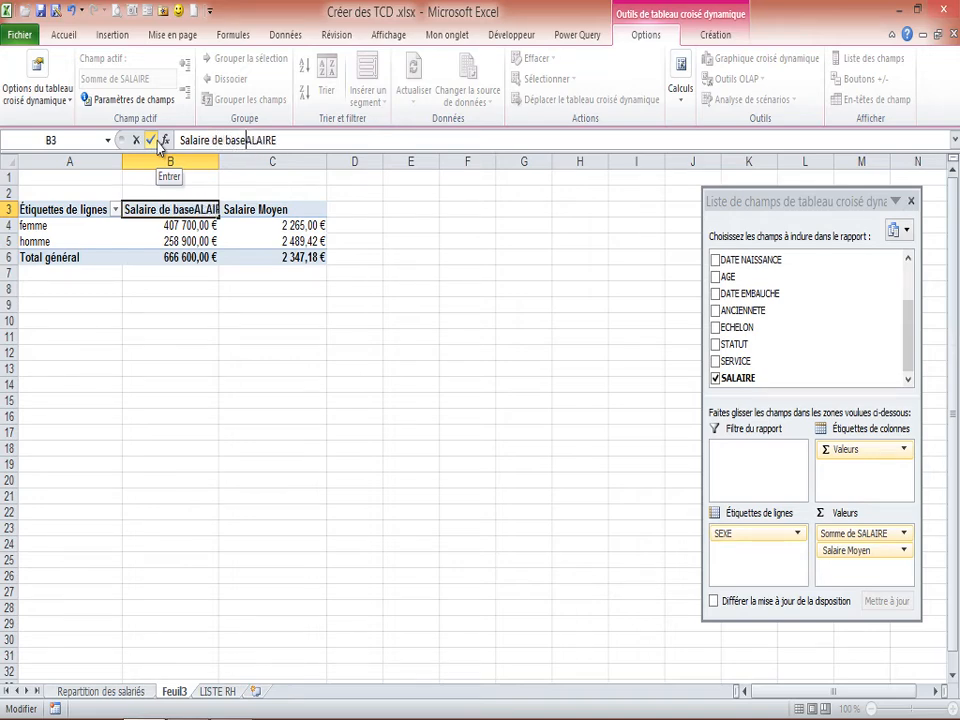
click(151, 140)
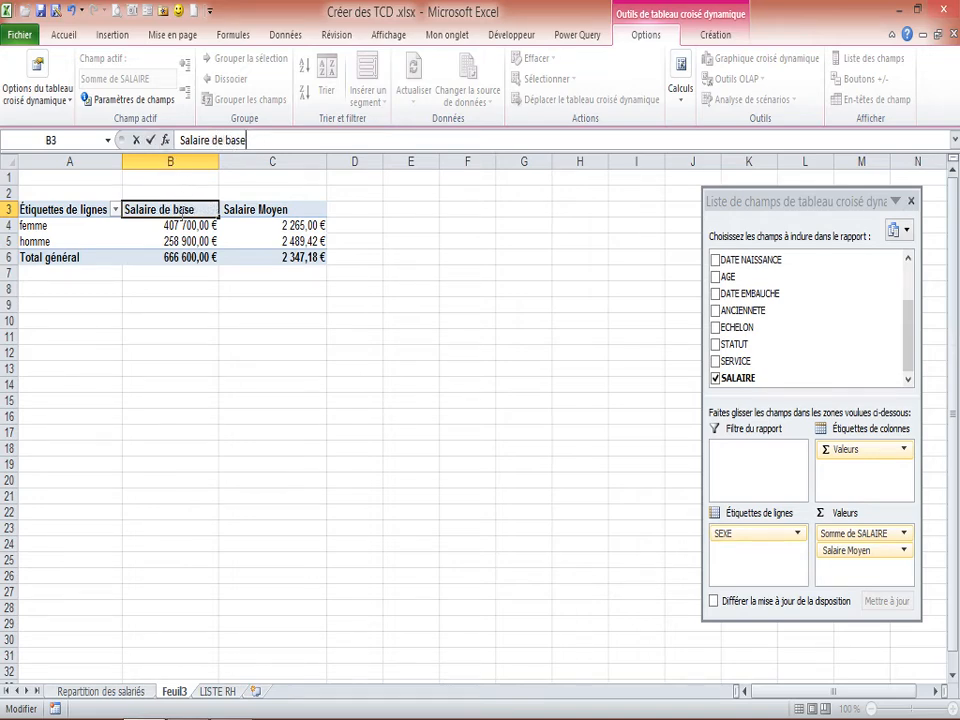
click(188, 256)
Center the two value column headers in cells B3:C3 horizontally.
drag(185, 208, 250, 206)
click(64, 36)
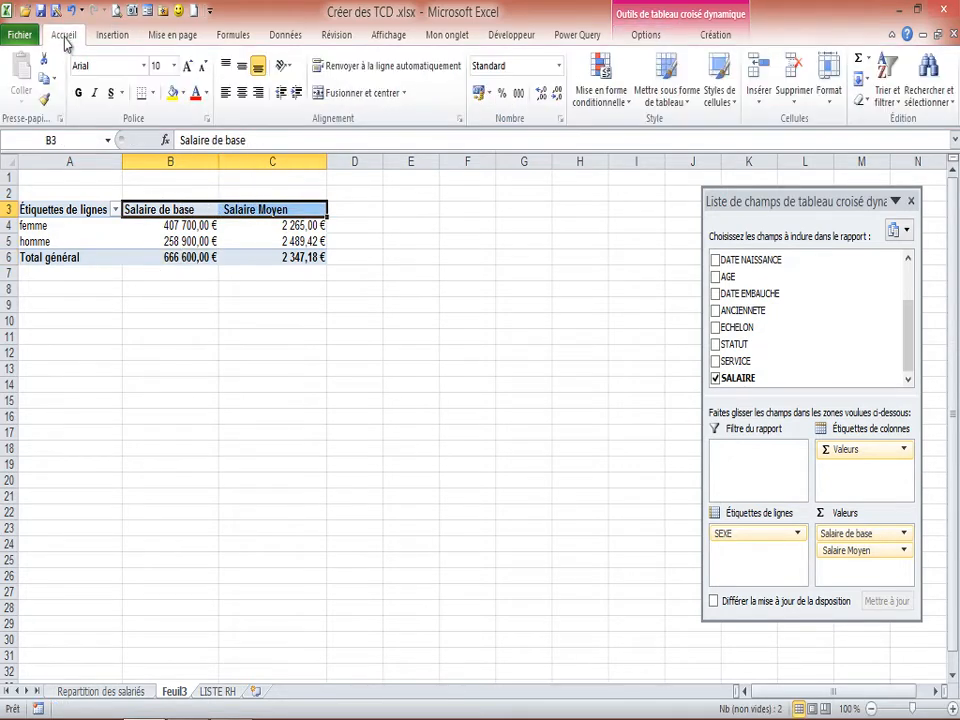
click(241, 98)
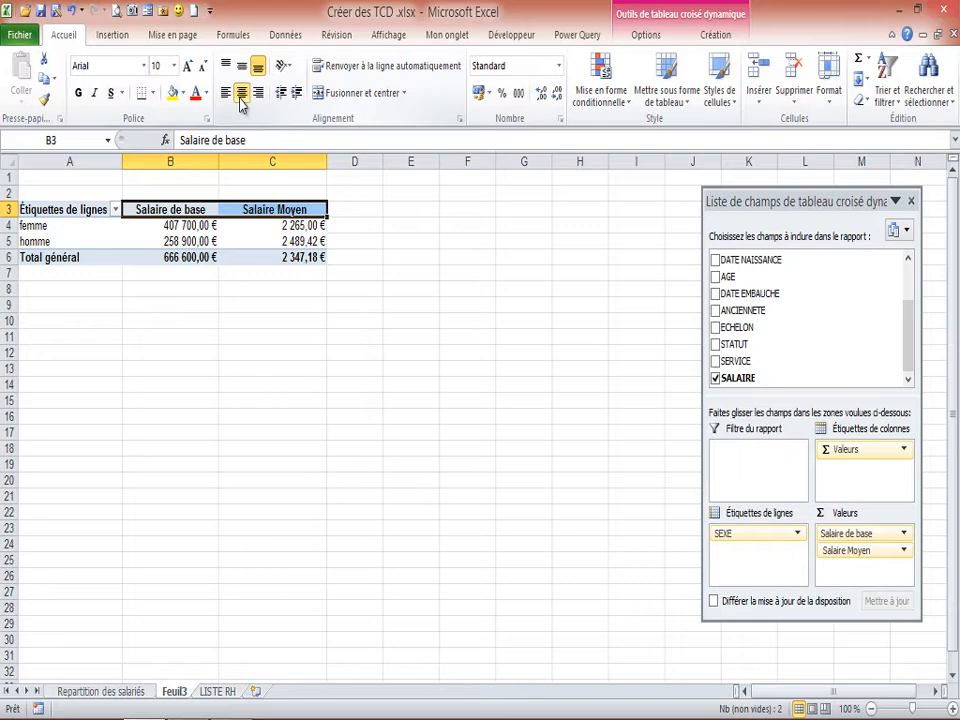
Turn on banded rows for the pivot table and apply the purple Moyen style with a solid purple header row.
click(197, 241)
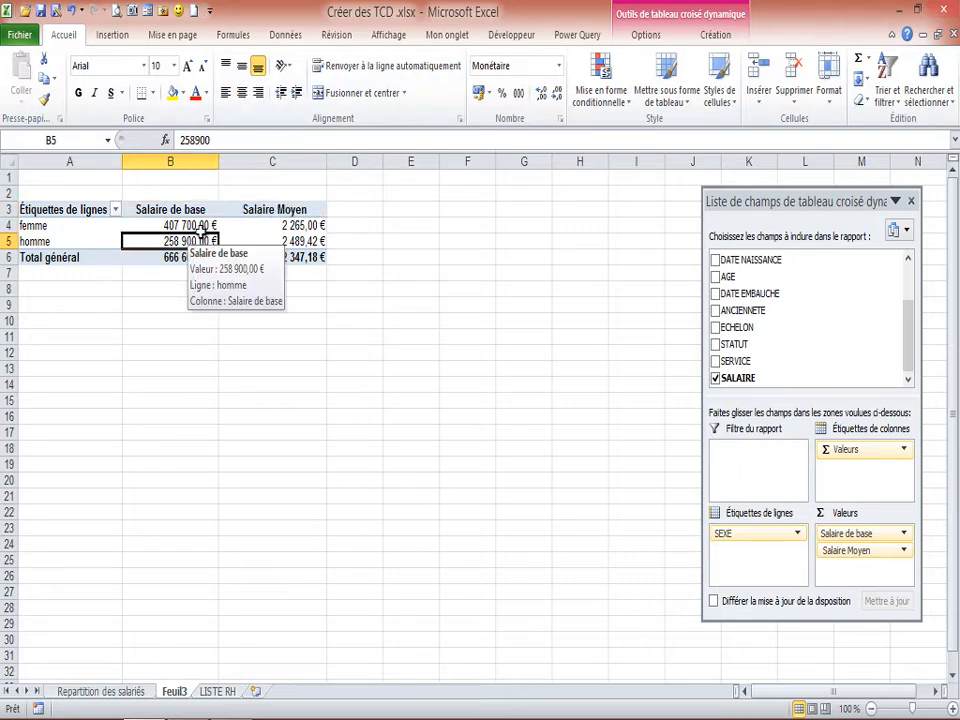
click(716, 35)
click(286, 67)
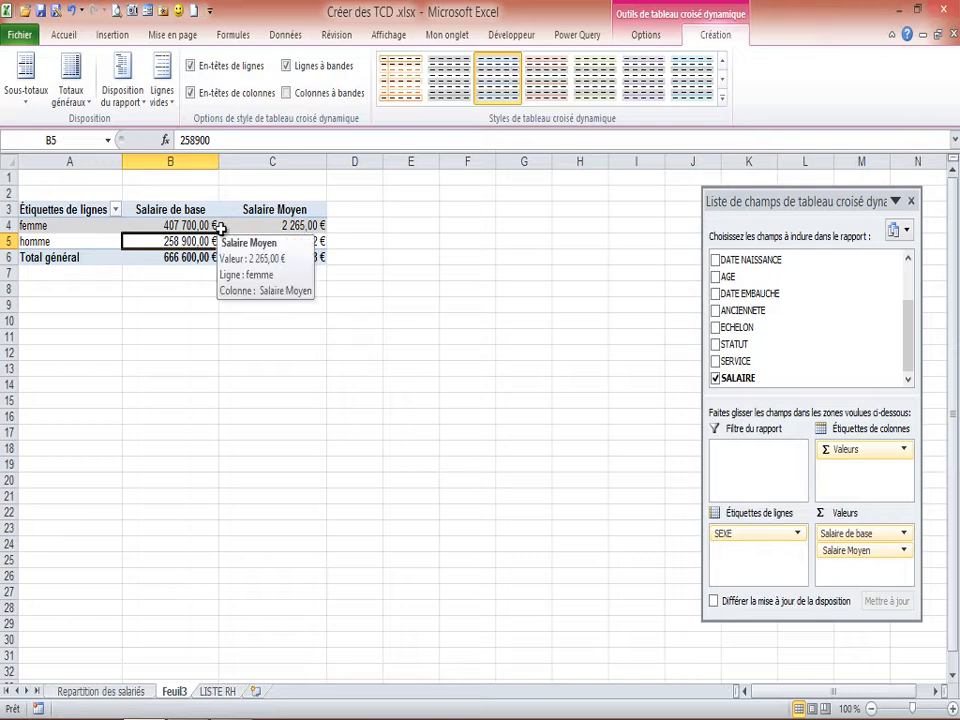
click(722, 97)
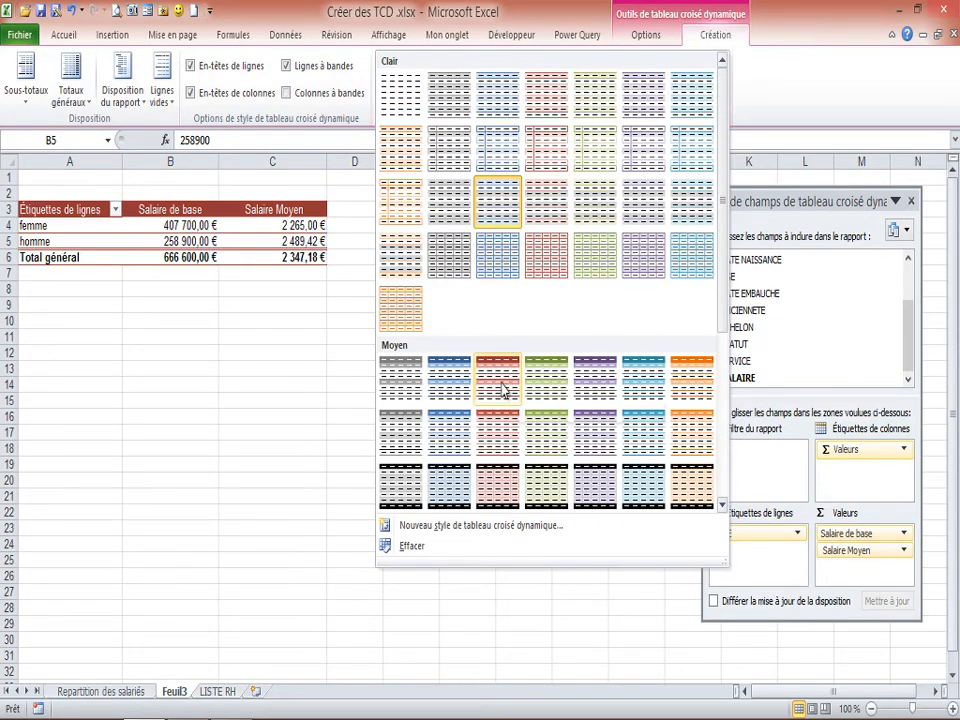
click(594, 425)
click(187, 207)
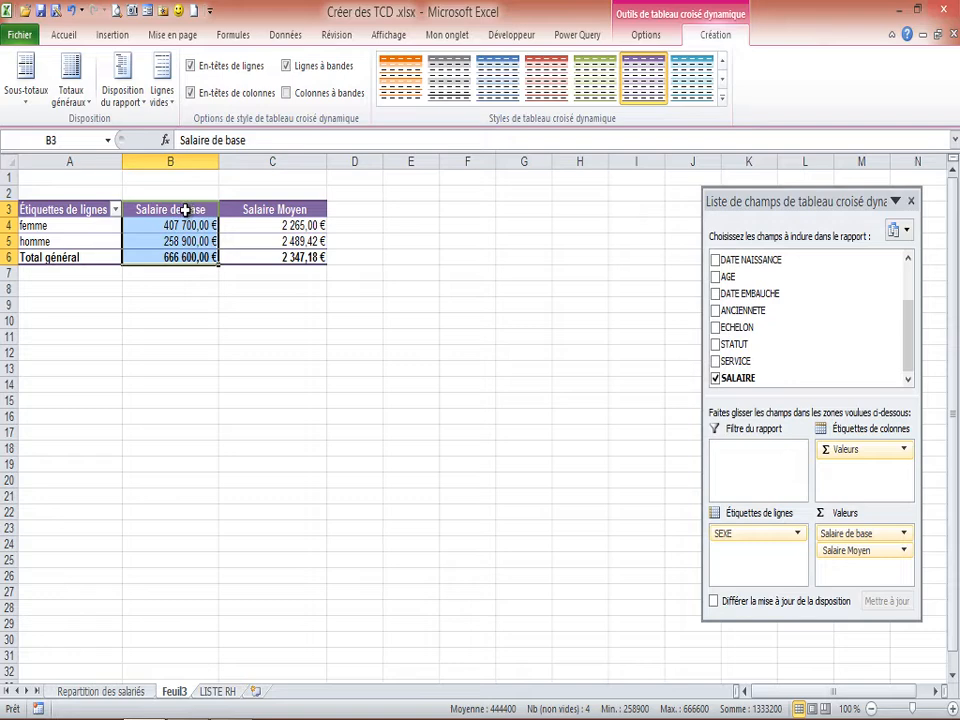
click(256, 228)
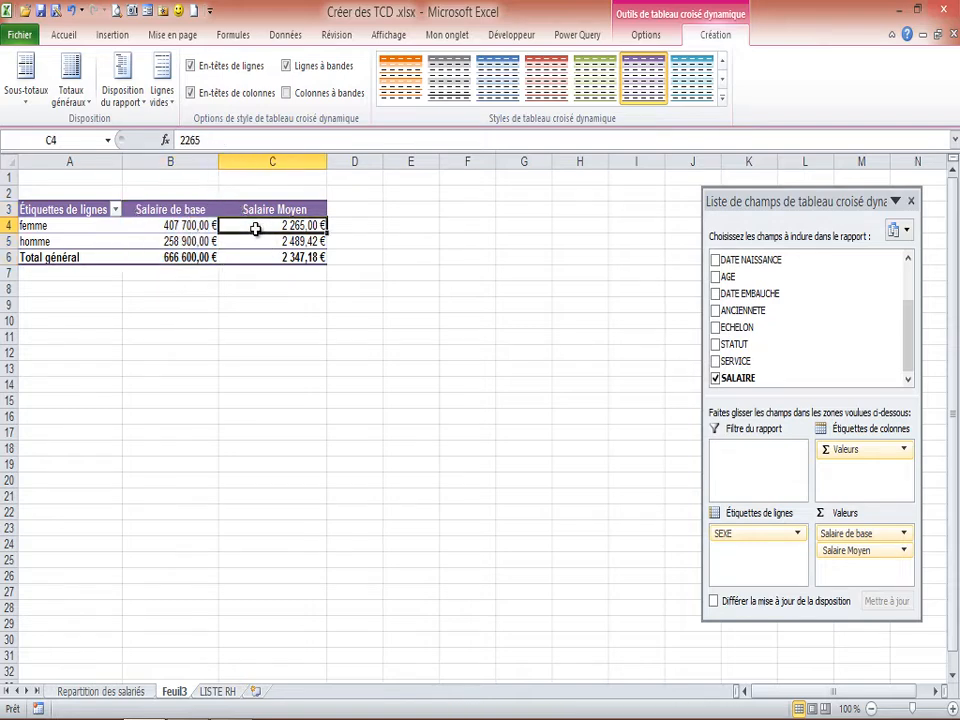
click(164, 226)
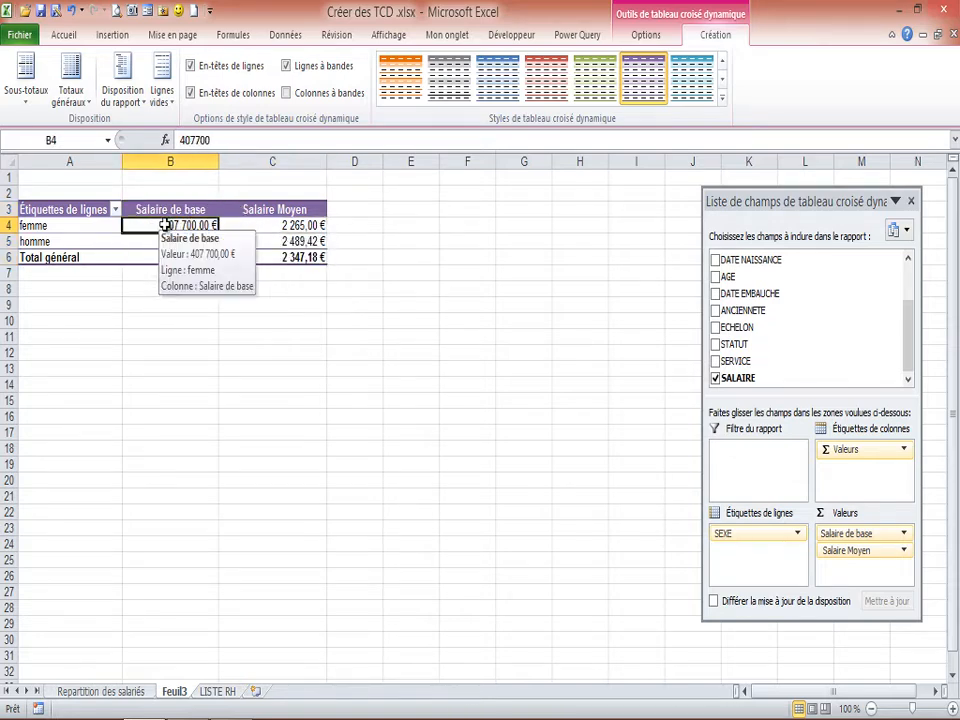
click(272, 222)
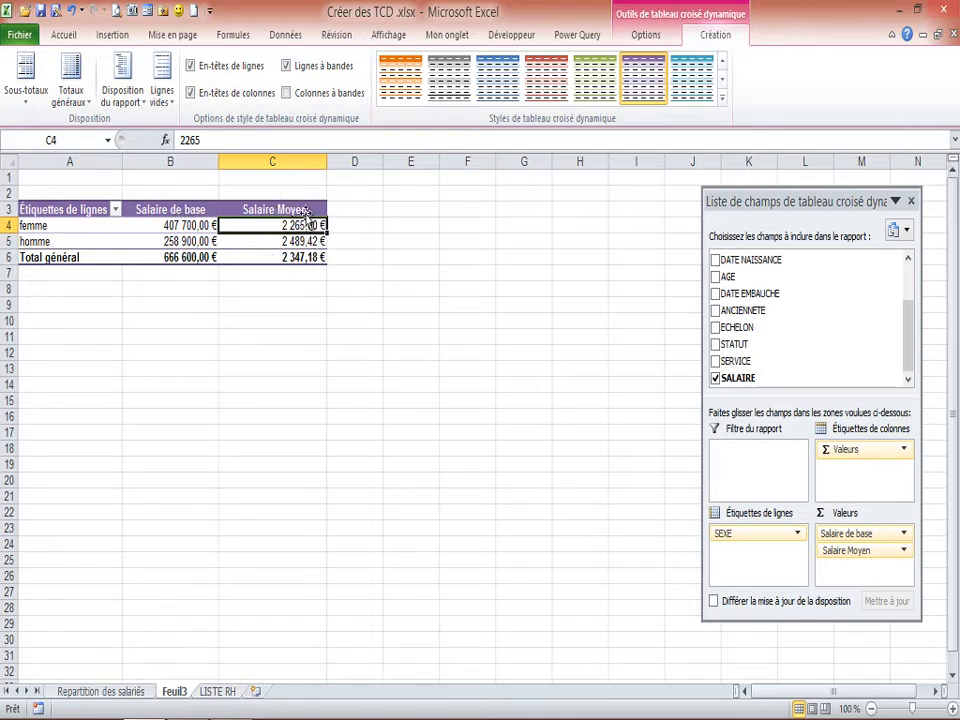
Change the calculation of the Salaire de base value field to Nombre.
mouse_move(196, 217)
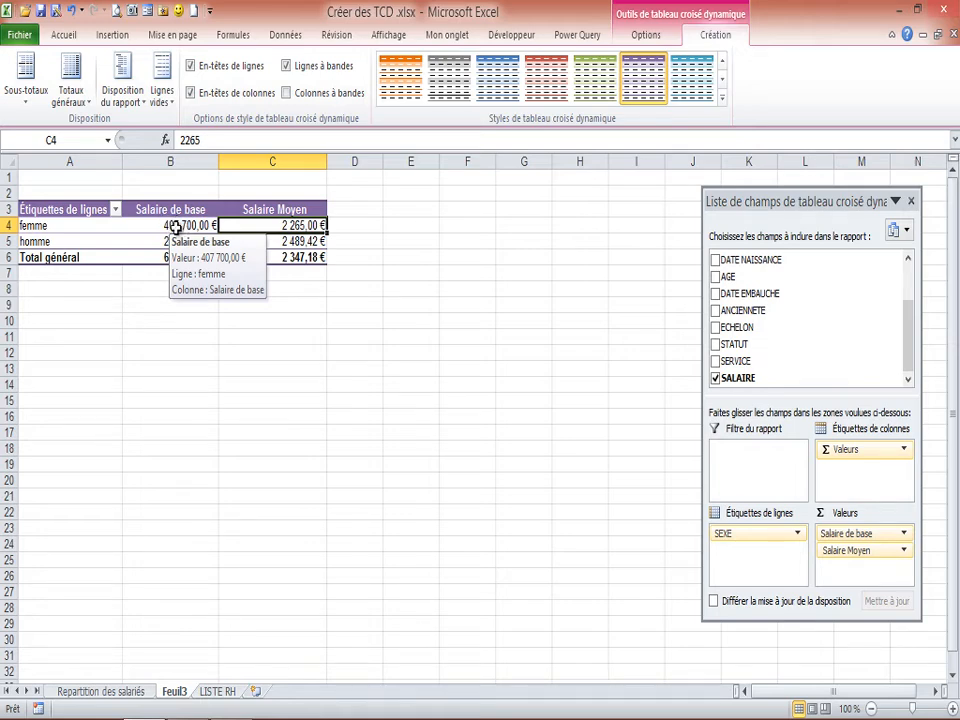
click(175, 226)
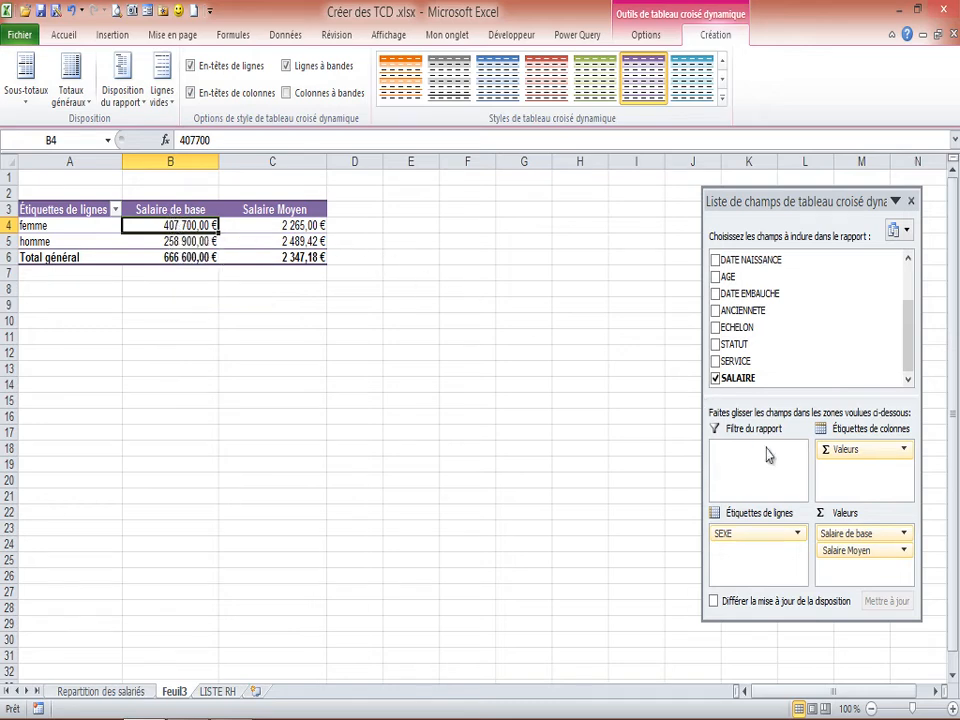
click(904, 532)
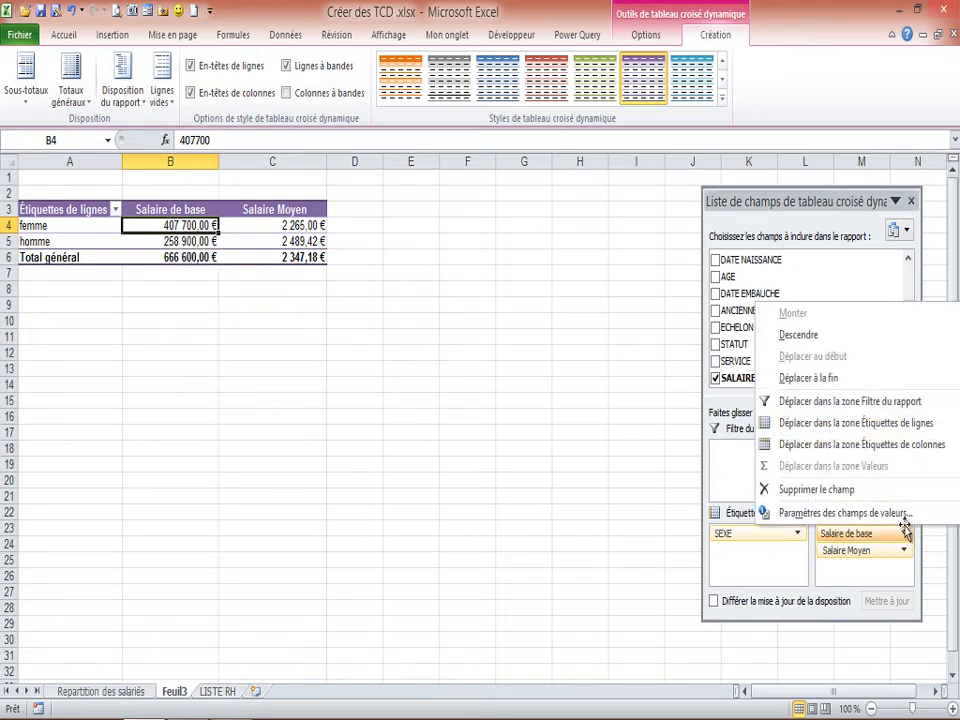
click(845, 512)
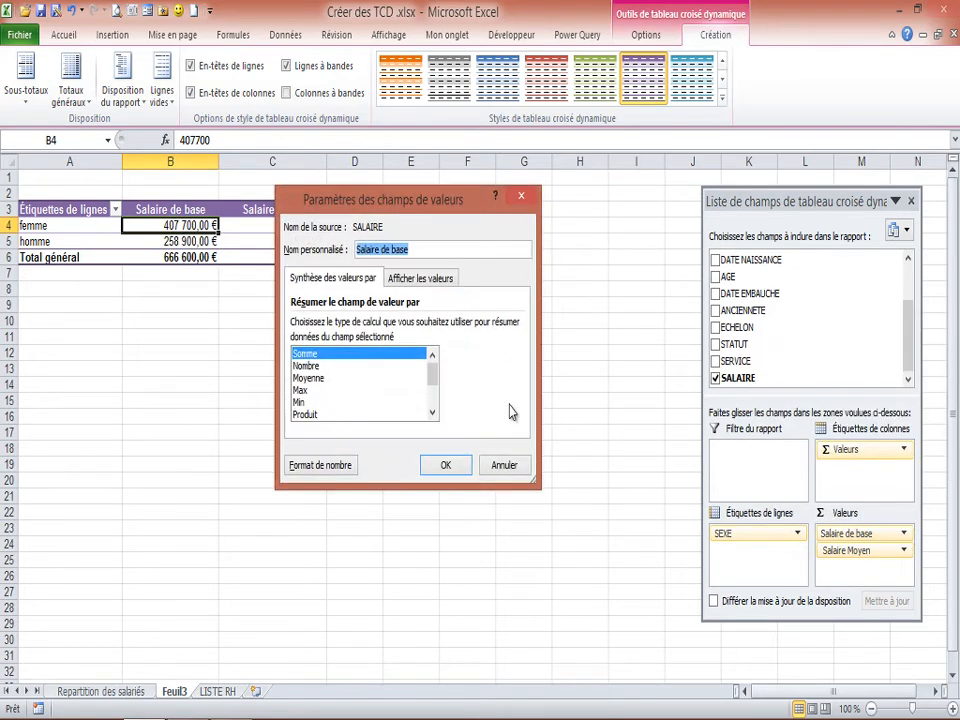
click(340, 367)
click(446, 463)
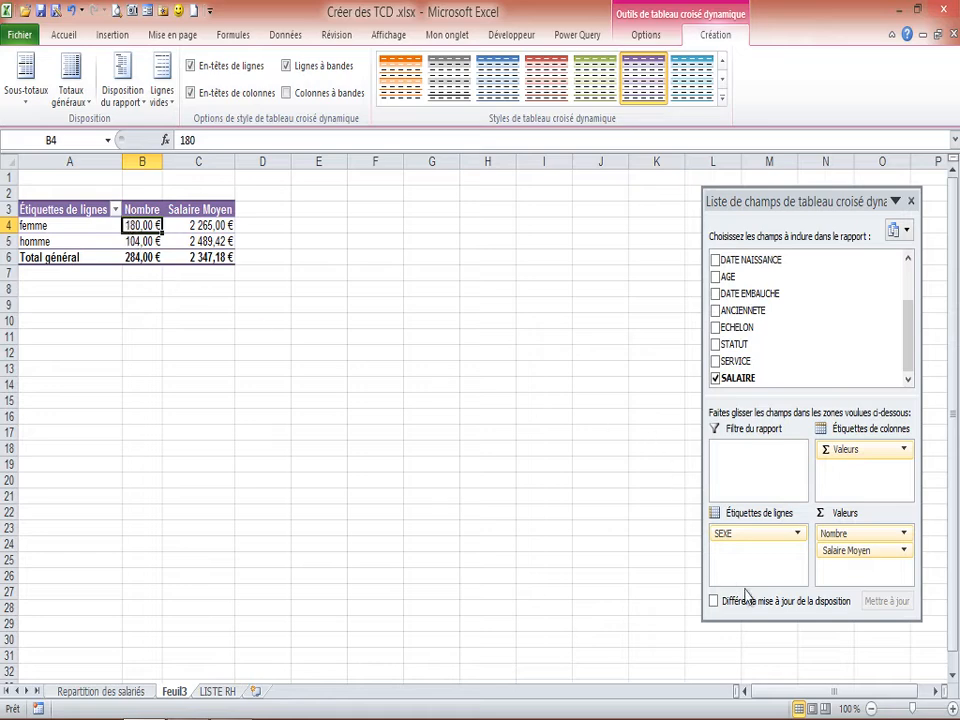
Set the number format of the Nombre value field to Standard.
click(904, 534)
click(866, 513)
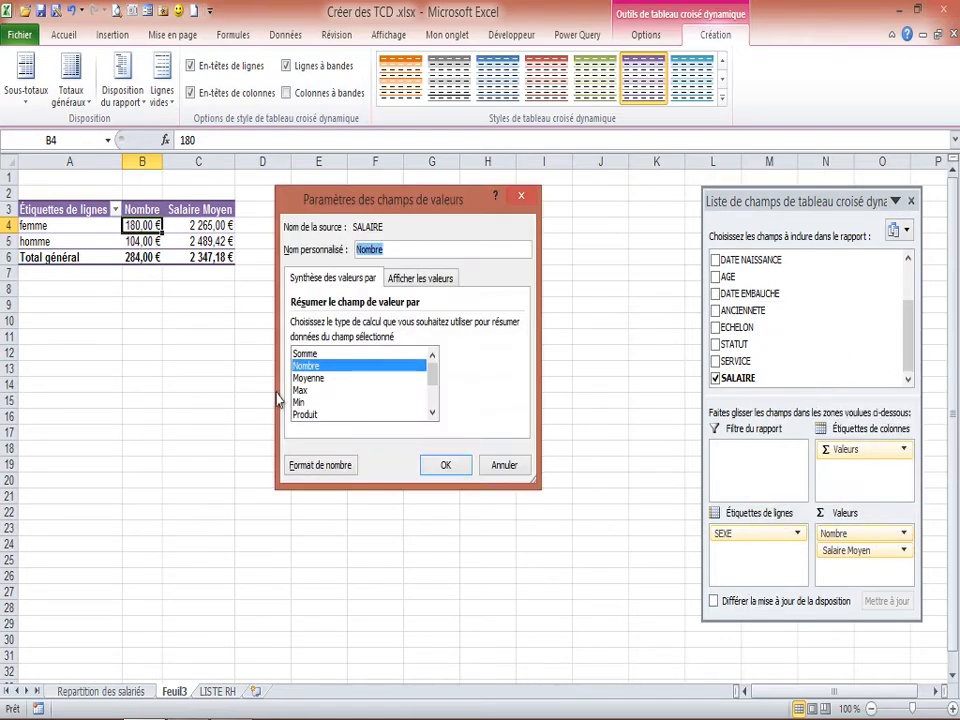
click(318, 465)
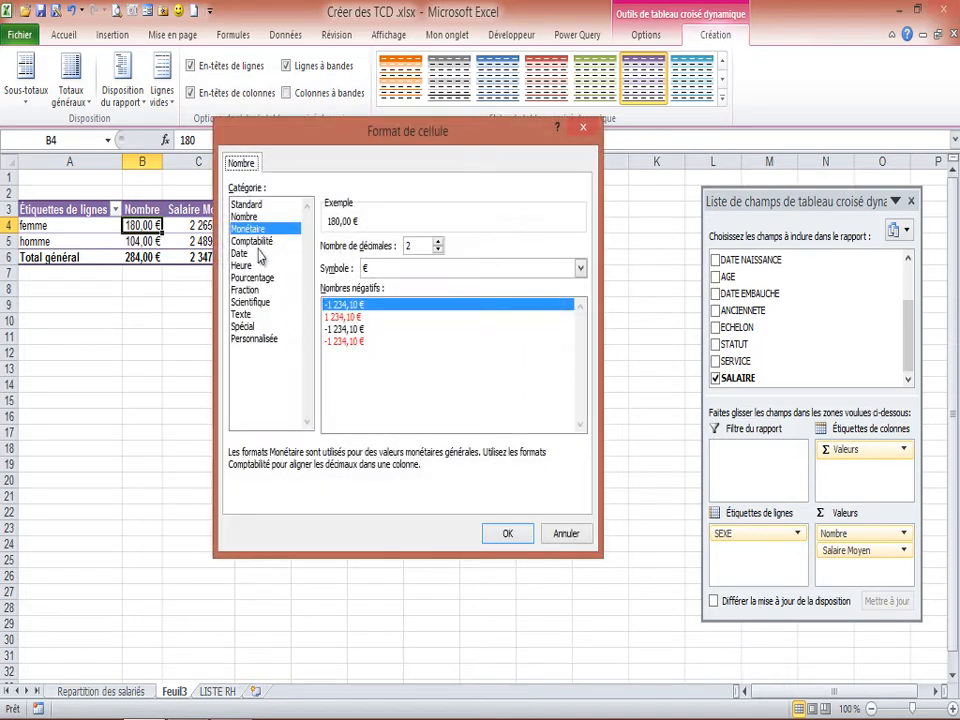
click(246, 204)
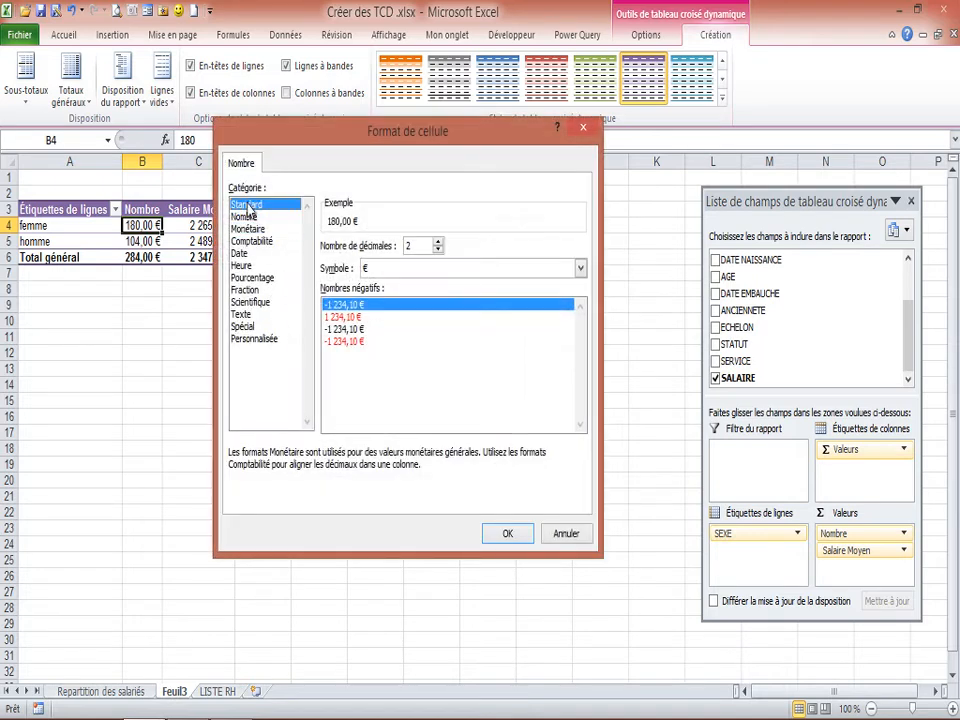
click(505, 535)
click(447, 466)
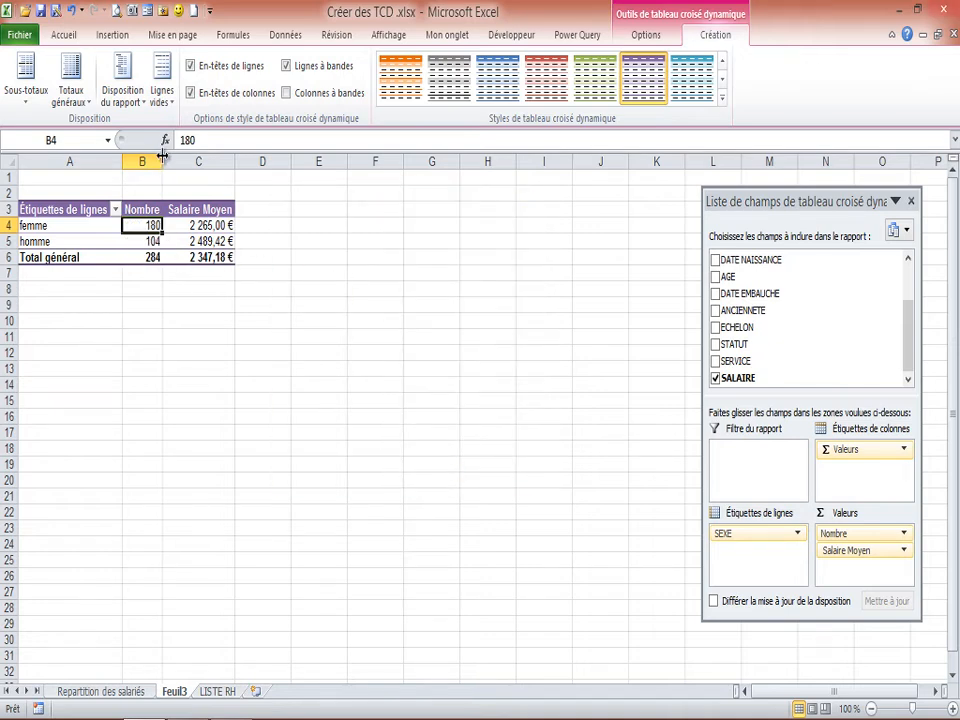
Rename the Nombre column header in B3 to "Nombre Salarié" and fit column B's width to it.
drag(163, 160, 167, 160)
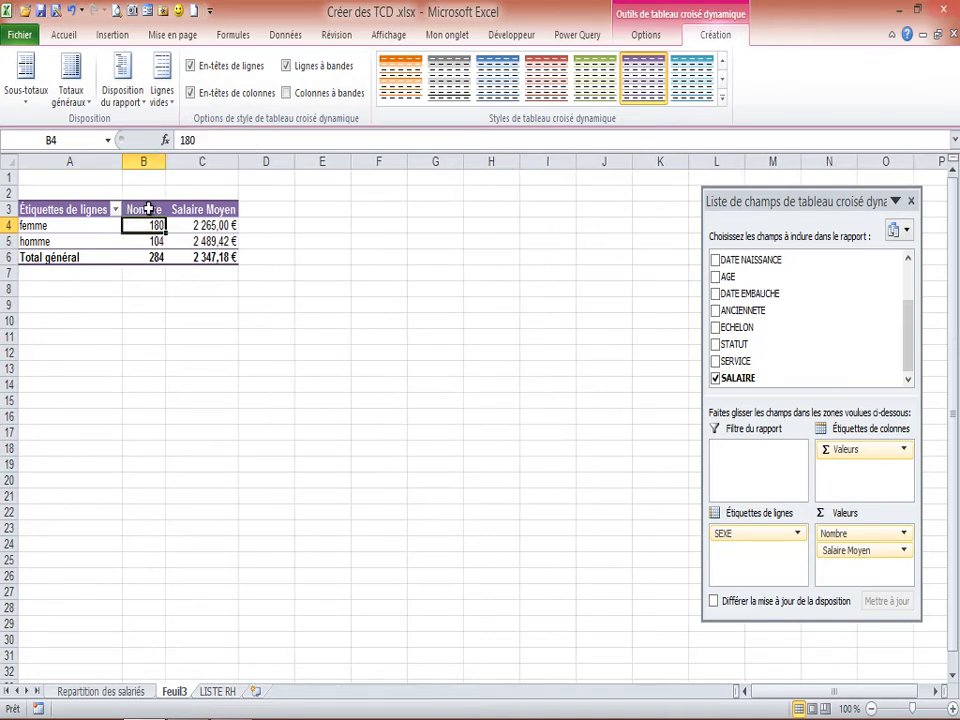
click(146, 209)
click(220, 142)
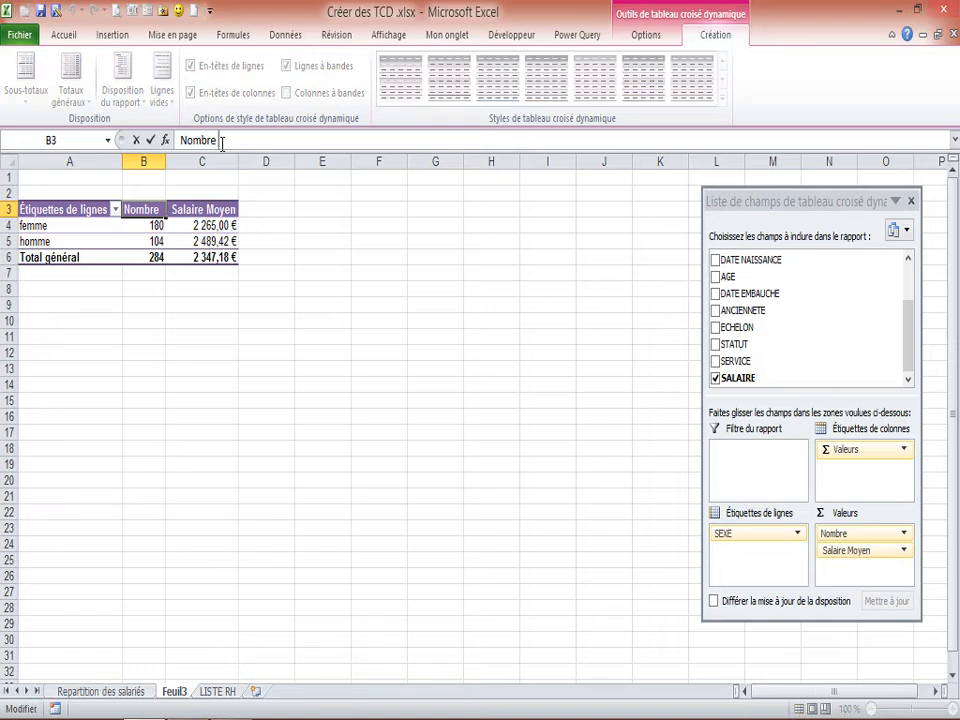
text(Salar)
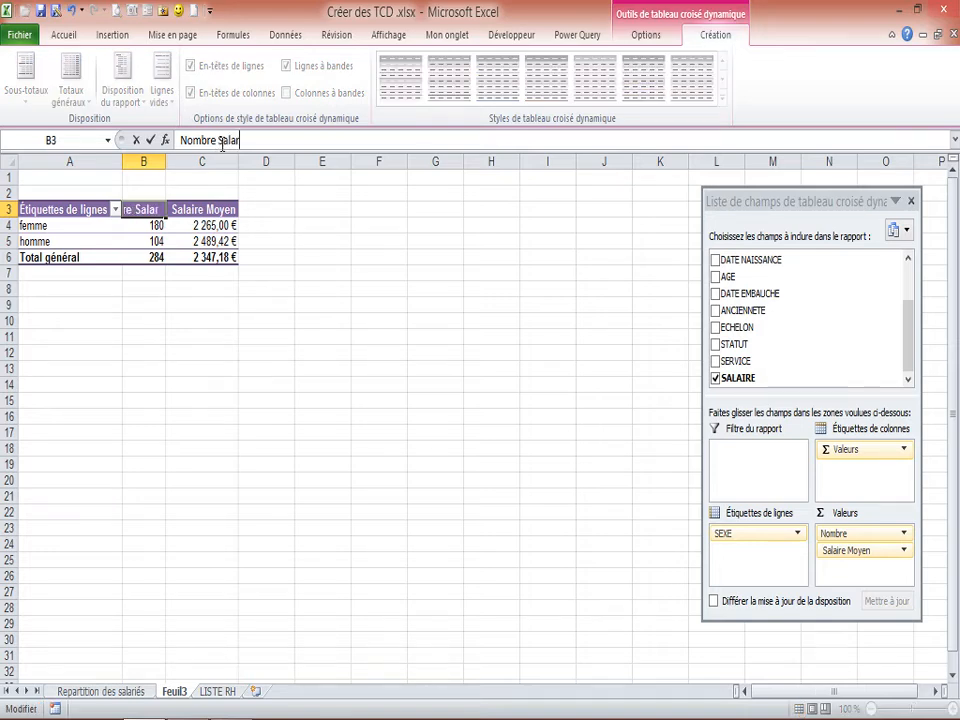
text(ié)
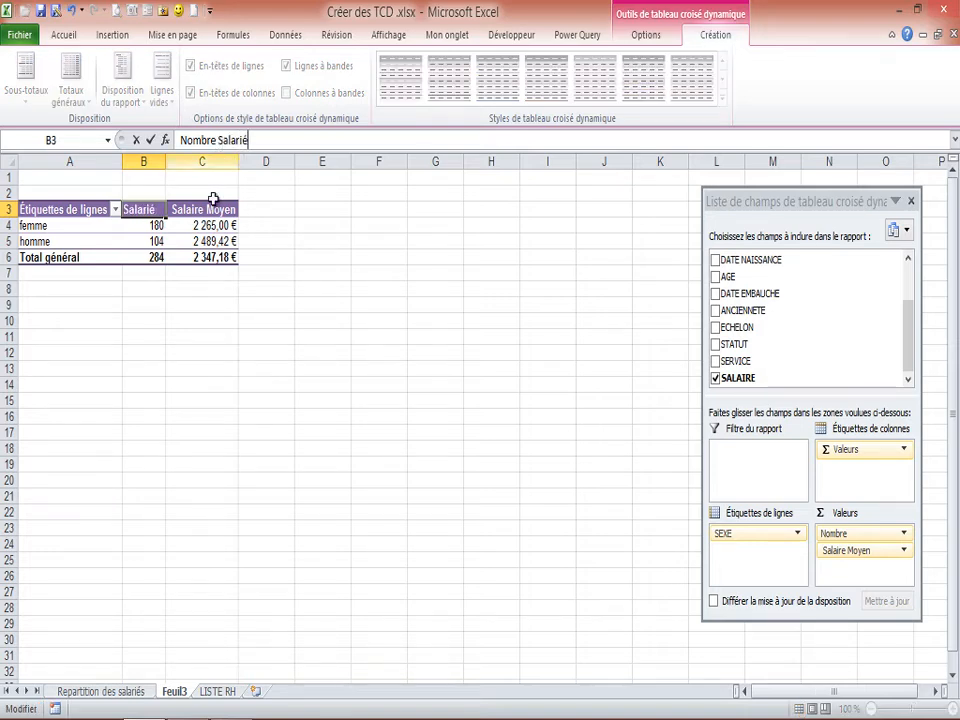
click(143, 241)
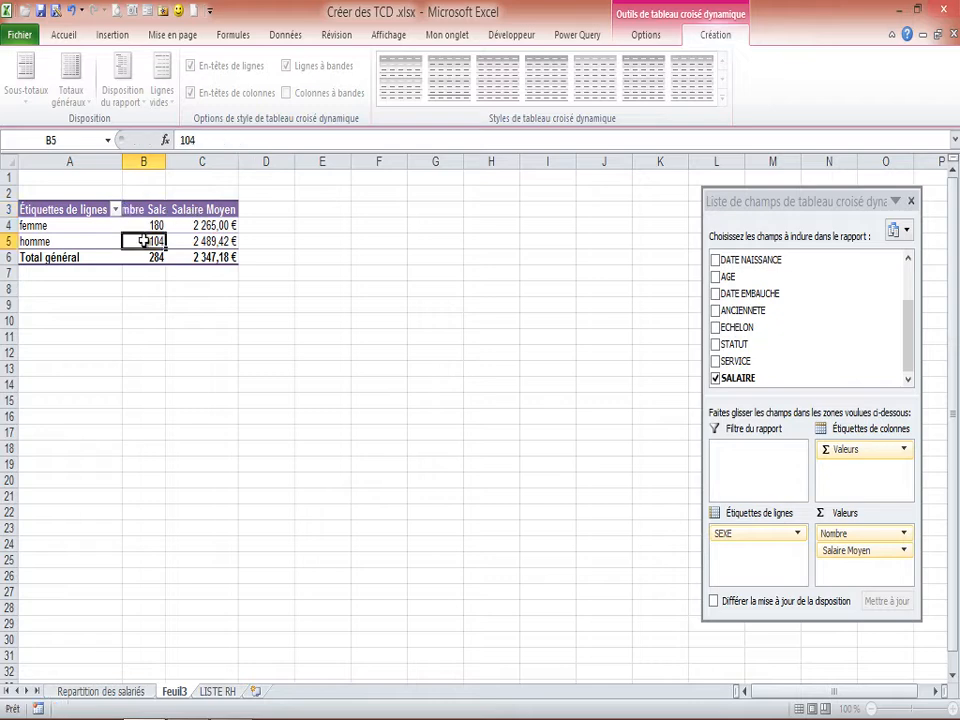
double_click(166, 160)
click(177, 225)
click(135, 240)
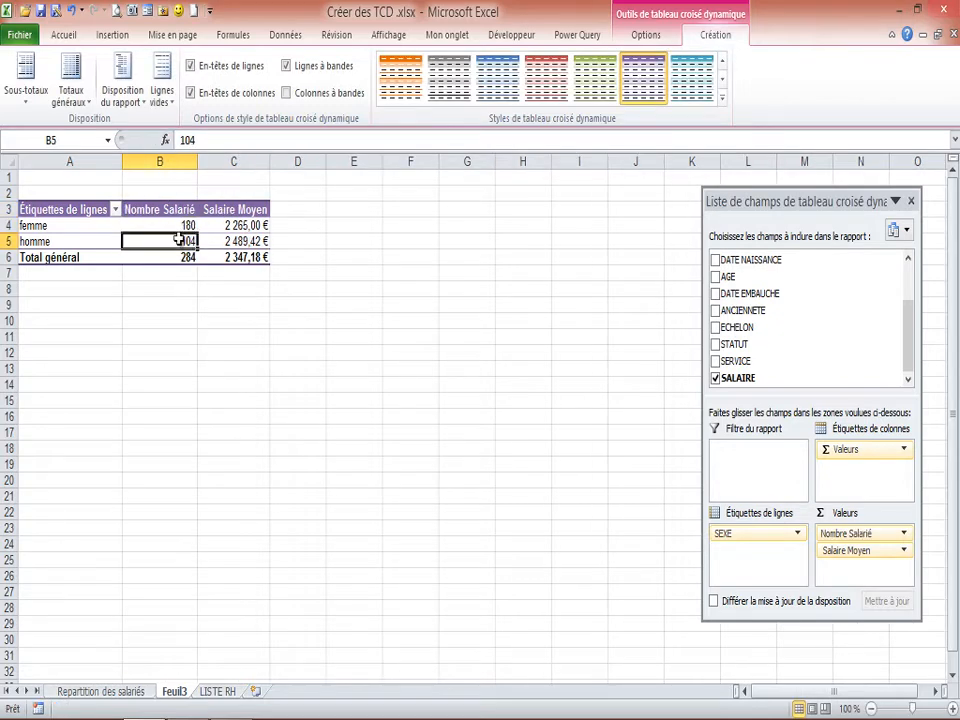
click(185, 256)
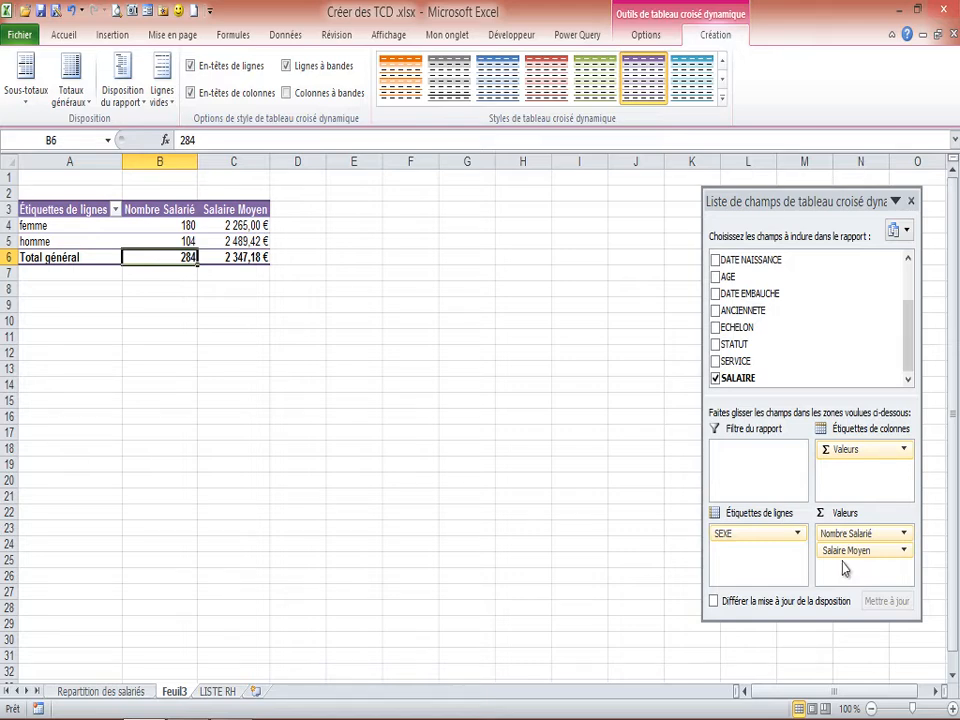
click(252, 258)
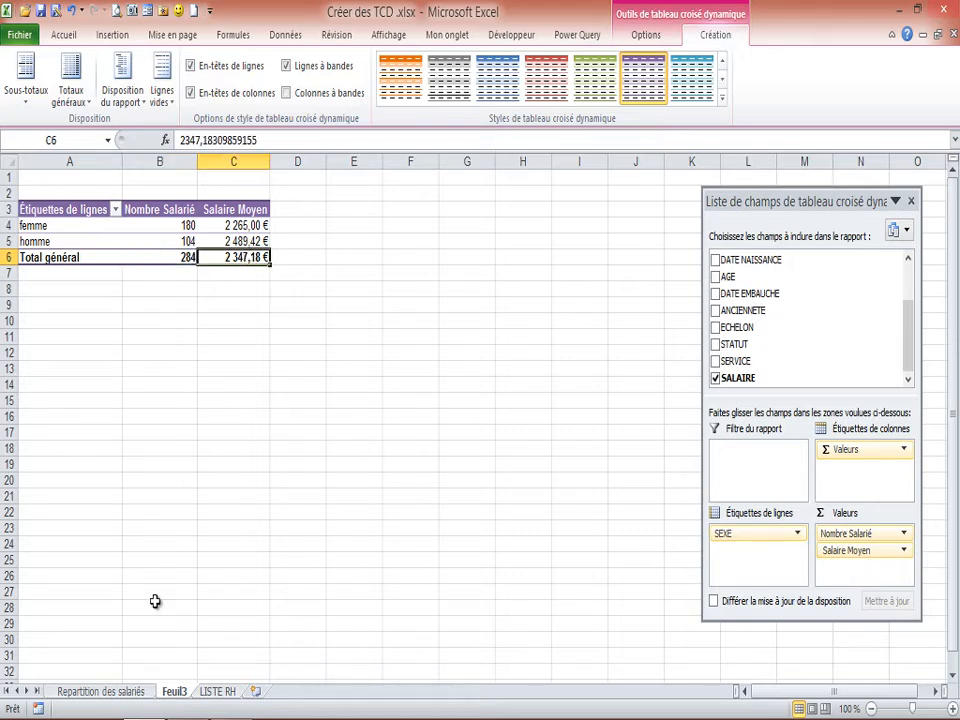
Rename the pivot table sheet Feuil3 as "Salaire Moyen".
double_click(174, 692)
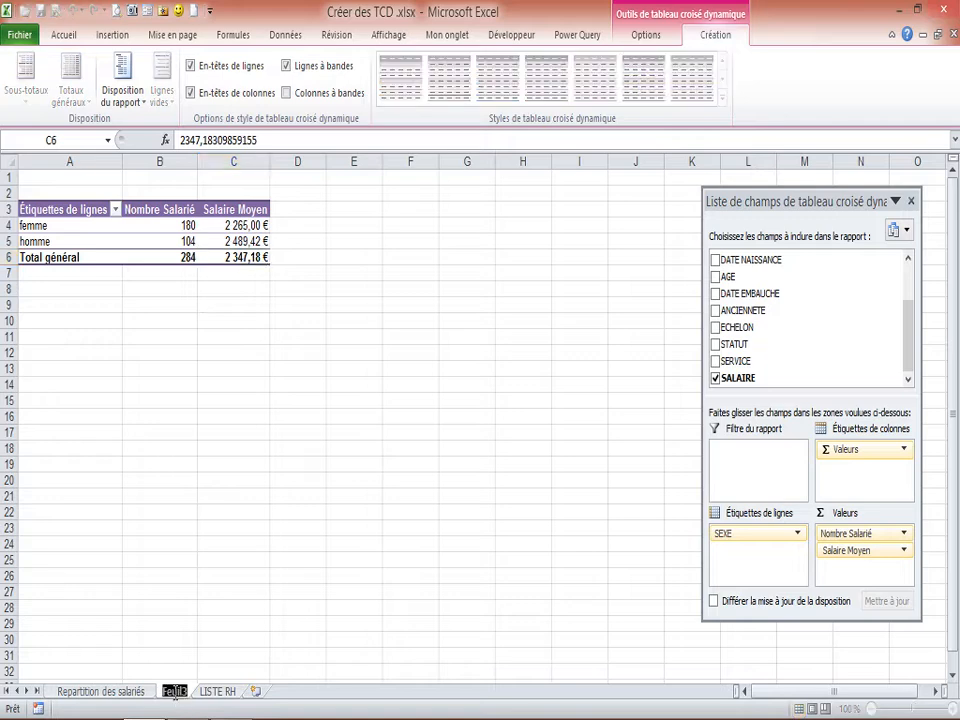
text(Salaire)
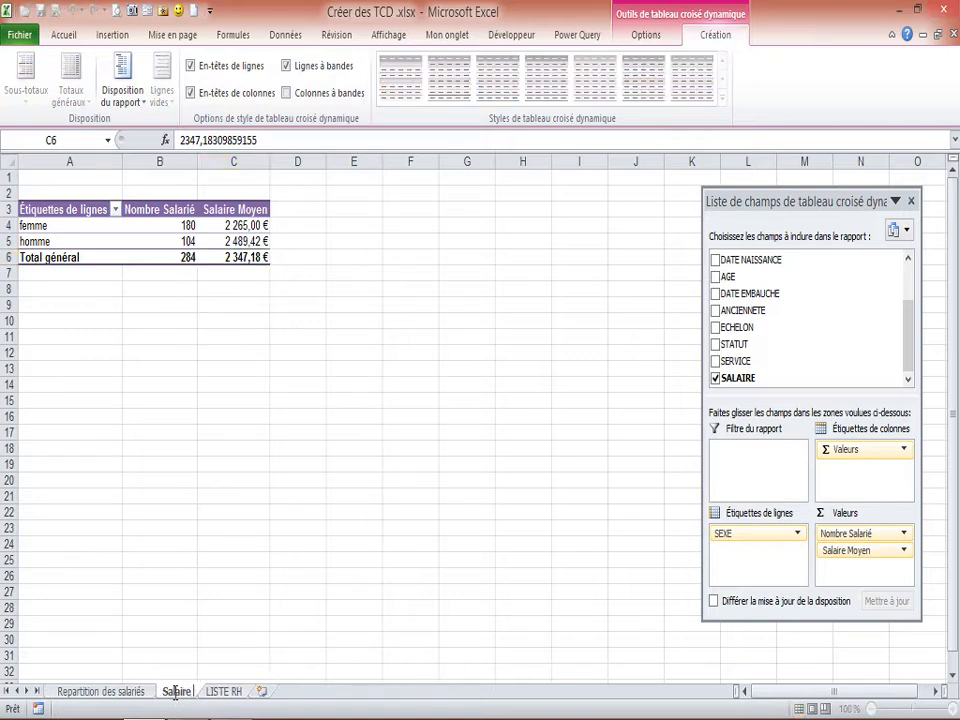
text( Moyen)
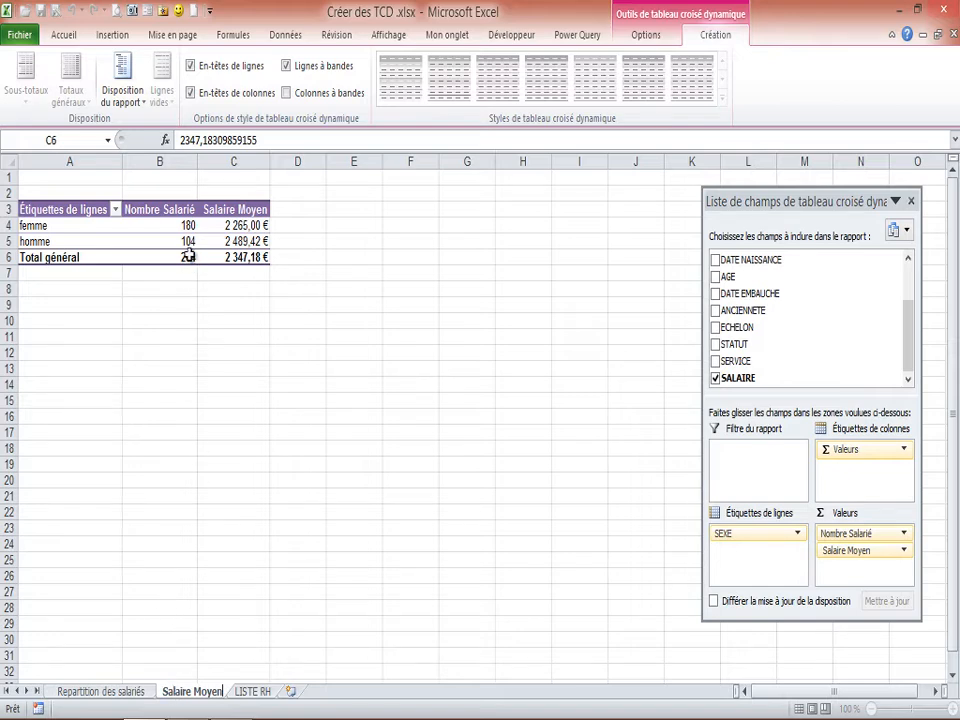
mouse_move(171, 233)
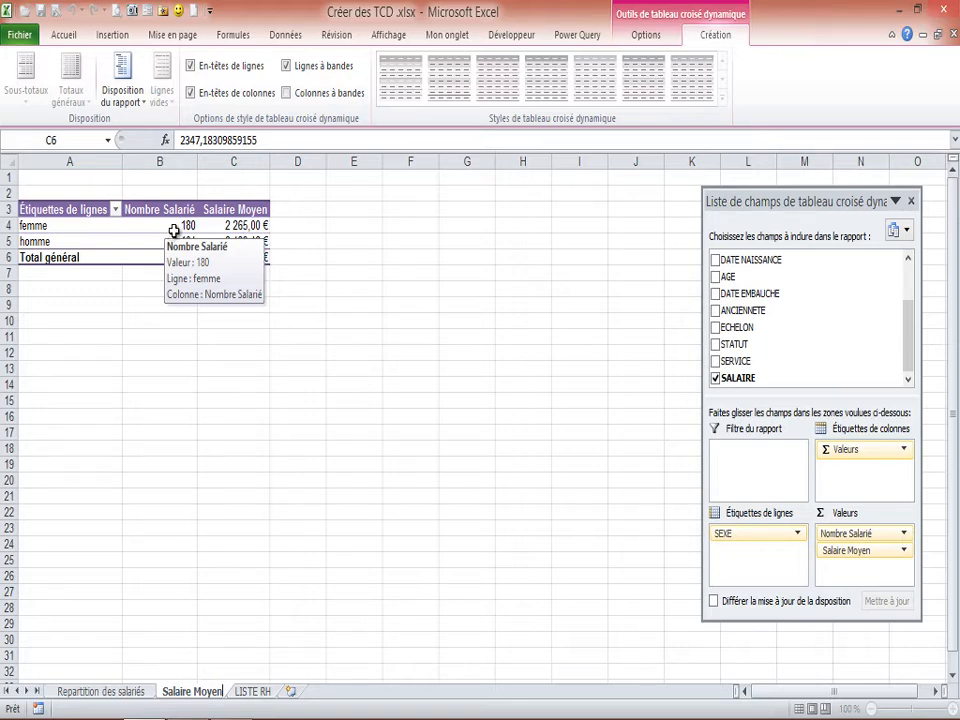
click(211, 224)
Extract the detail records behind the femme employee count in cell B4 to a new sheet.
click(189, 225)
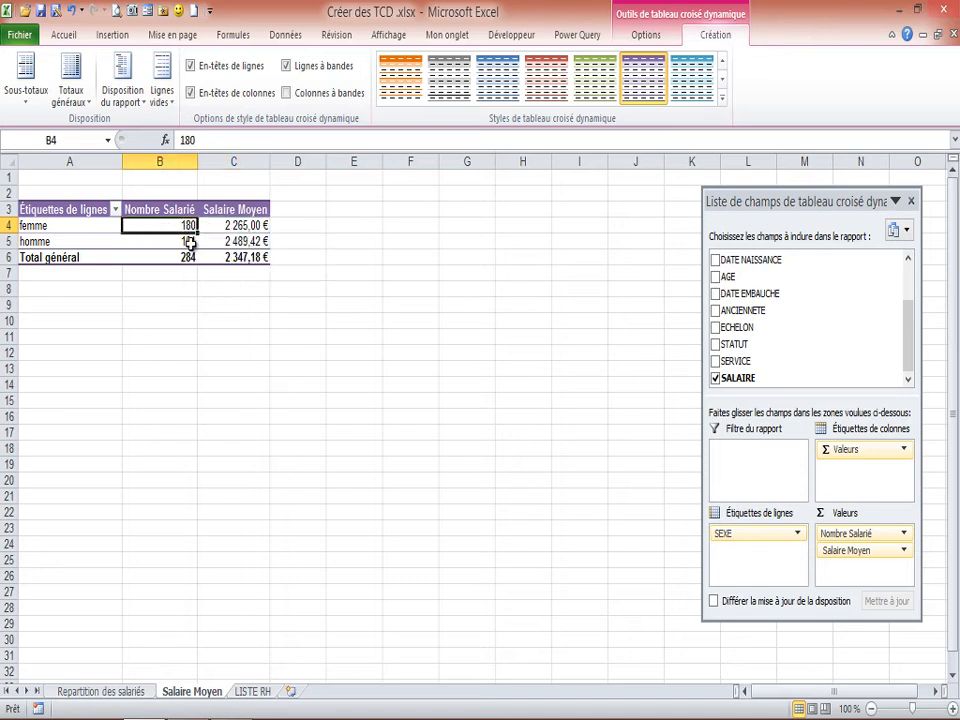
mouse_move(190, 243)
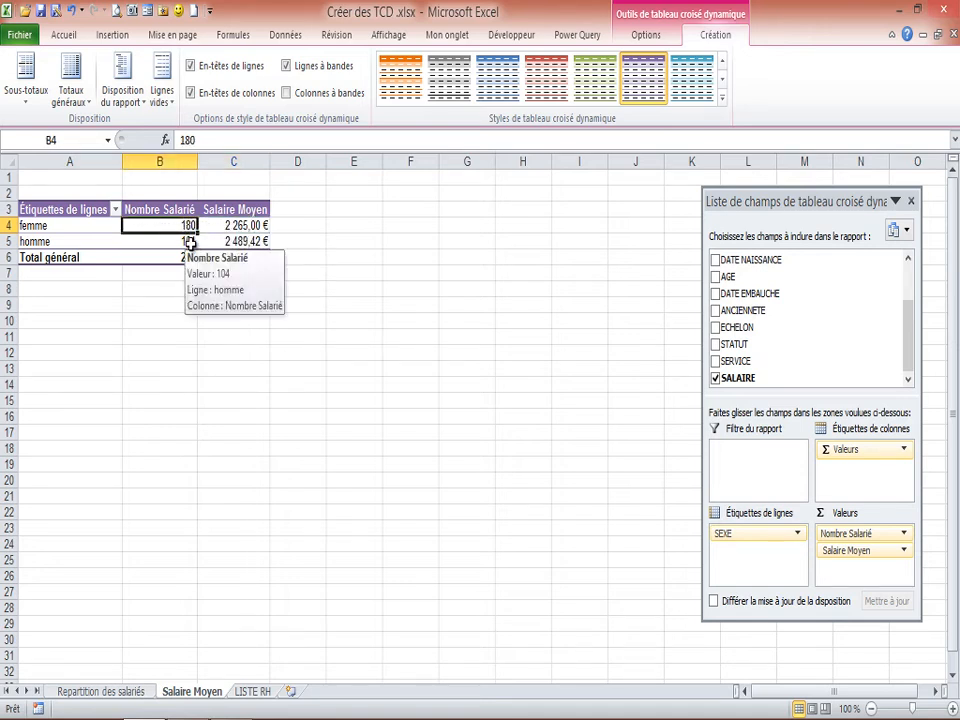
click(190, 243)
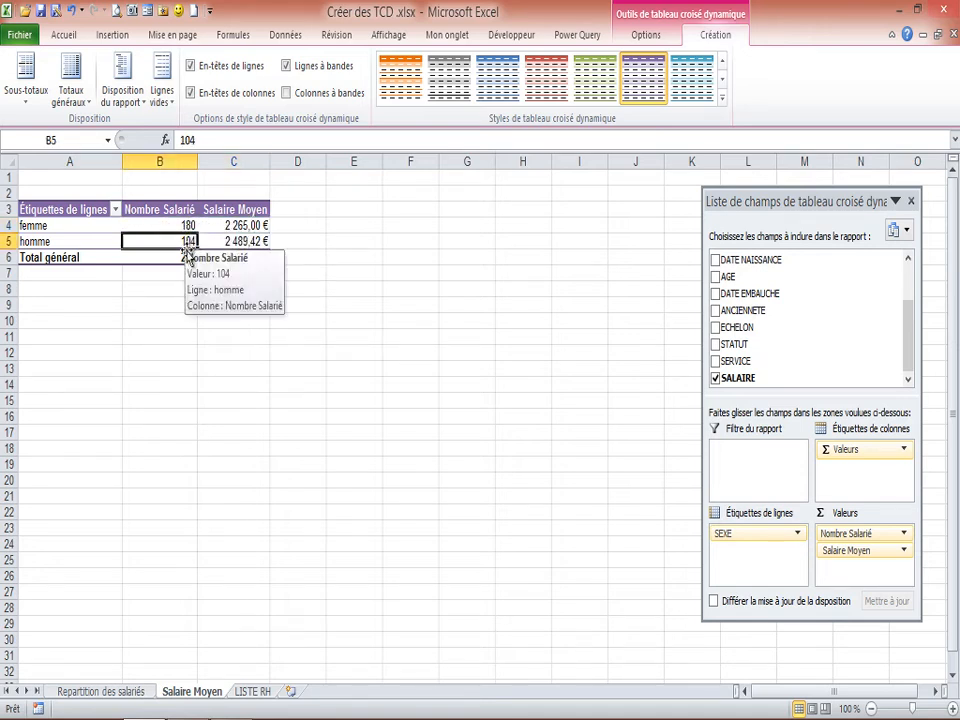
click(189, 225)
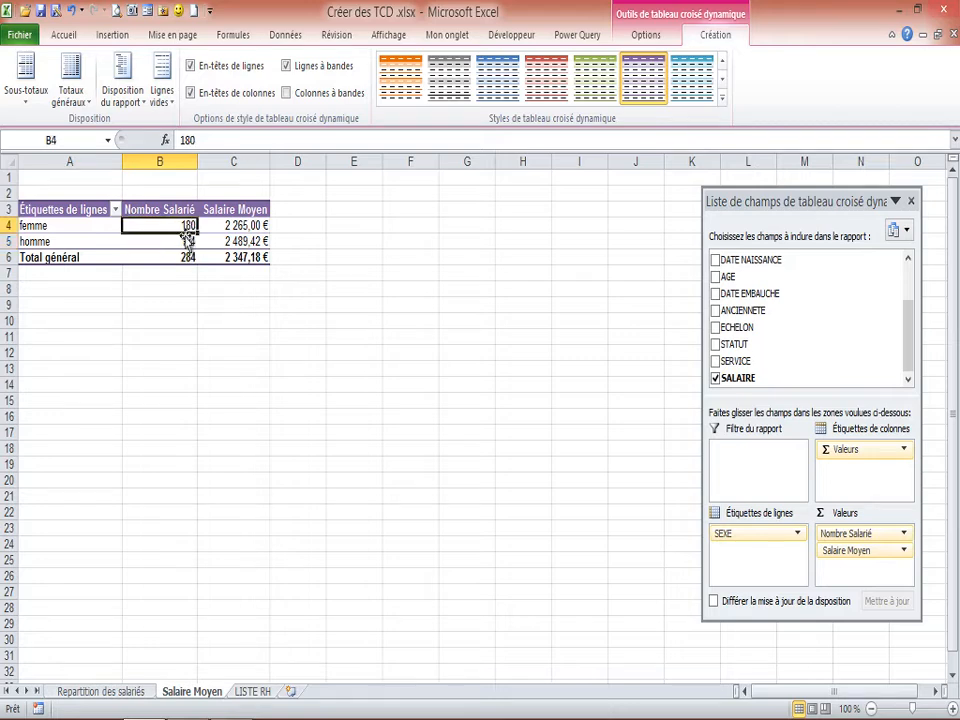
mouse_move(185, 243)
click(188, 242)
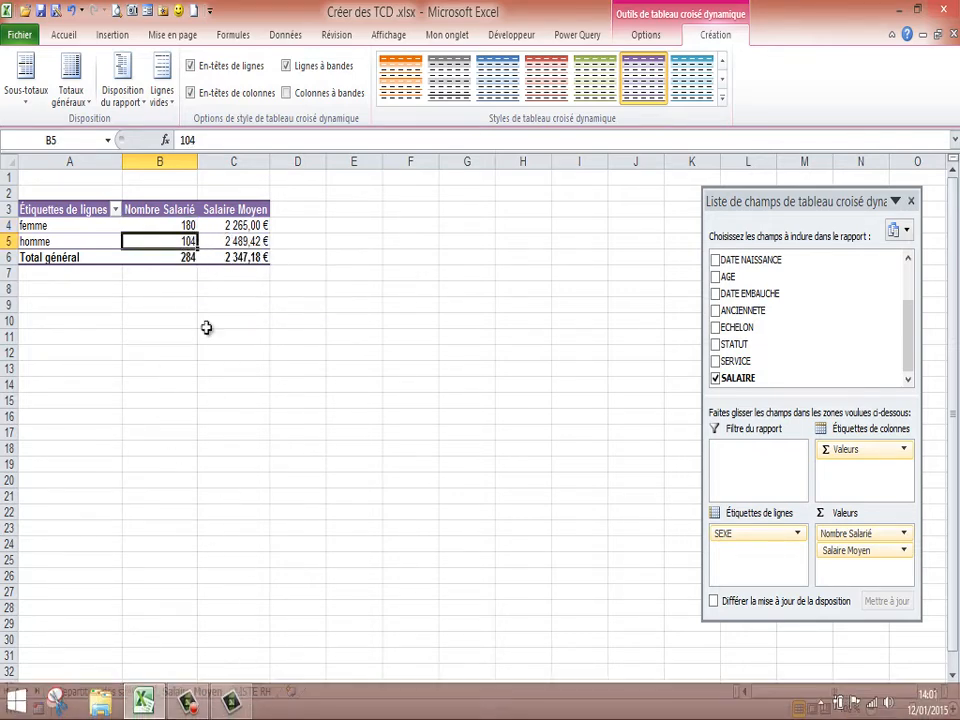
mouse_move(188, 245)
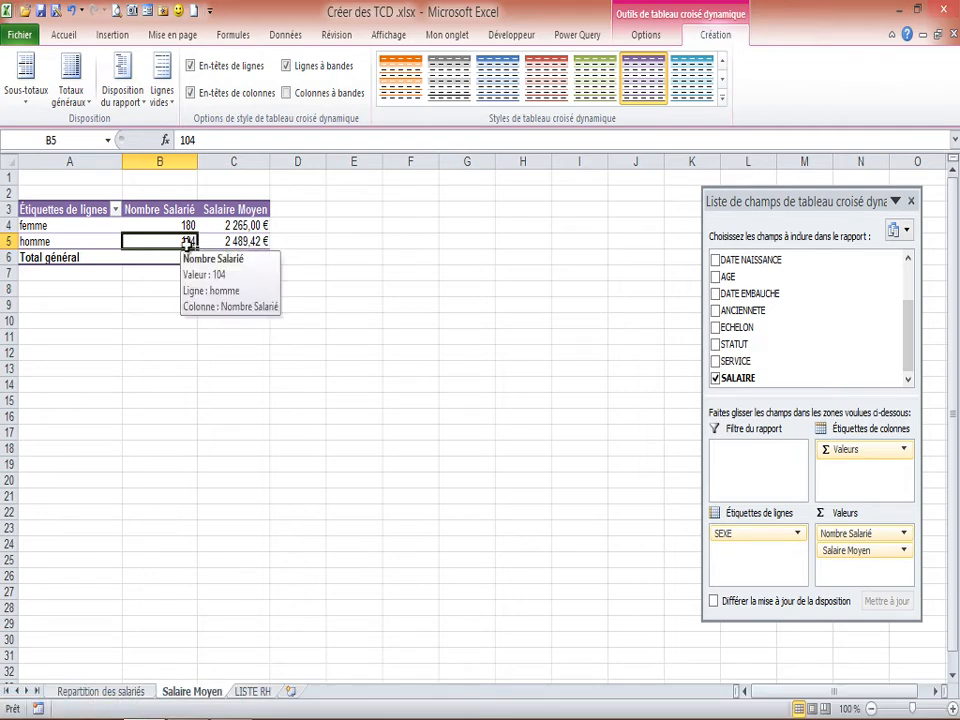
click(186, 226)
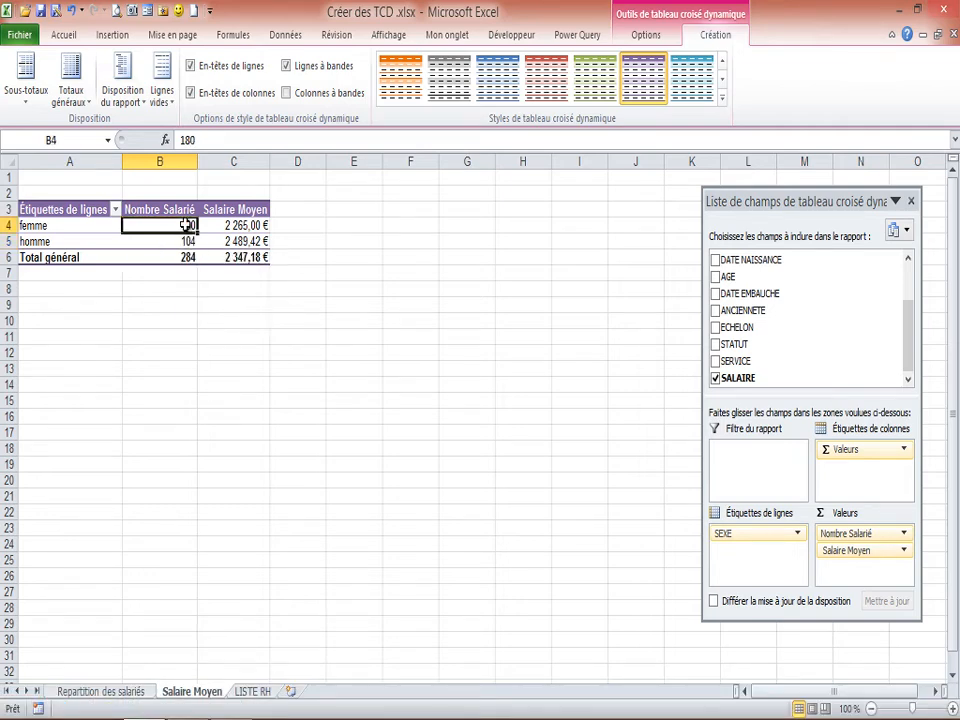
mouse_move(173, 225)
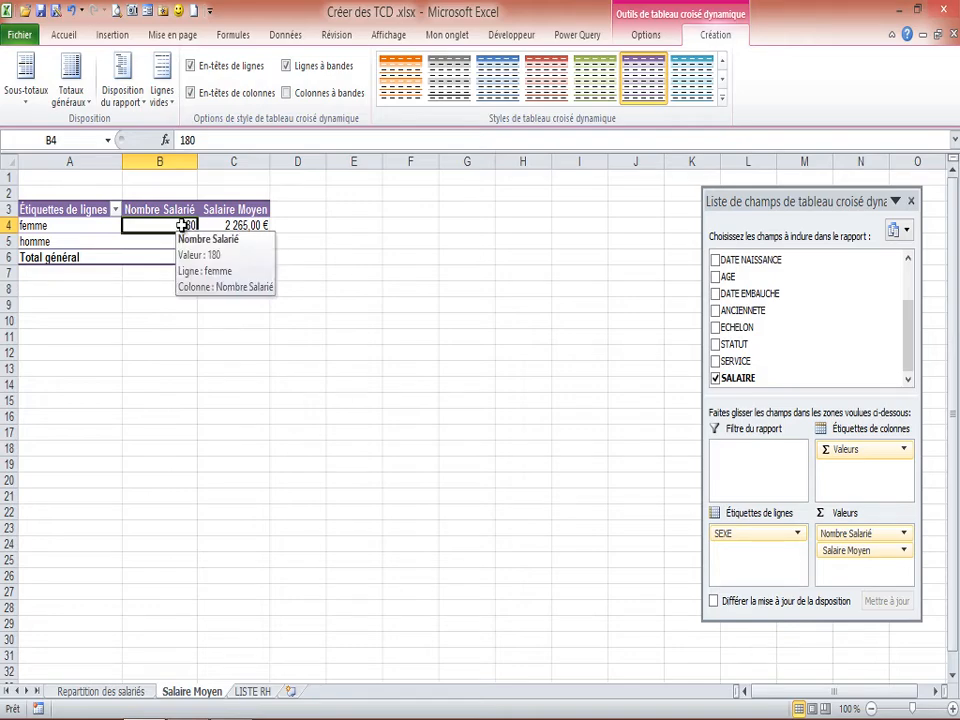
double_click(174, 225)
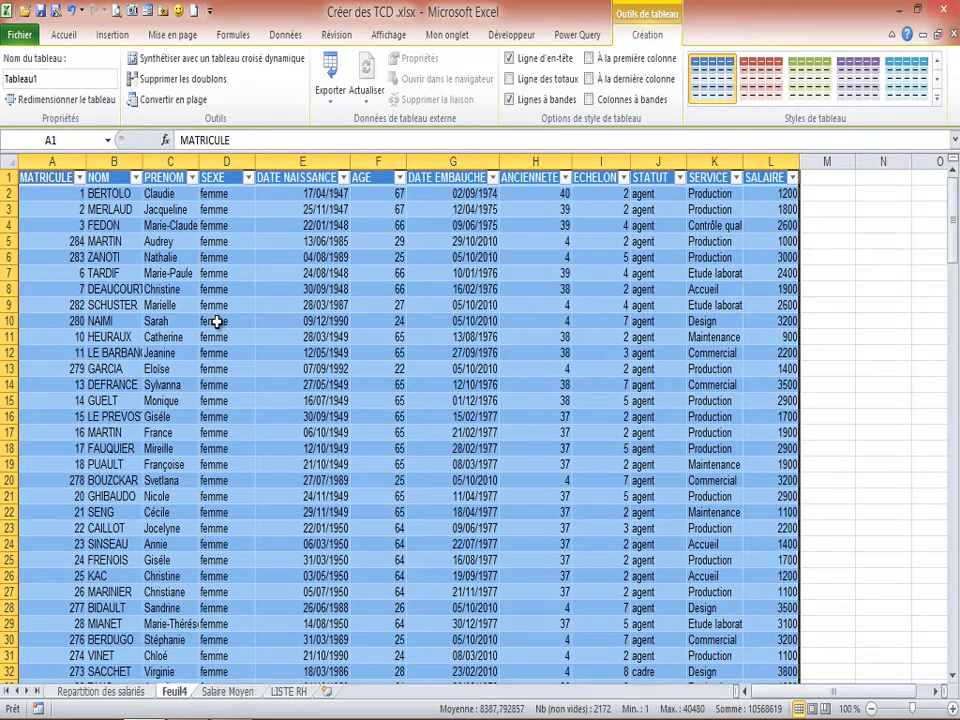
Rename the new detail sheet Feuil4 as "Liste Salarie Femme".
double_click(173, 691)
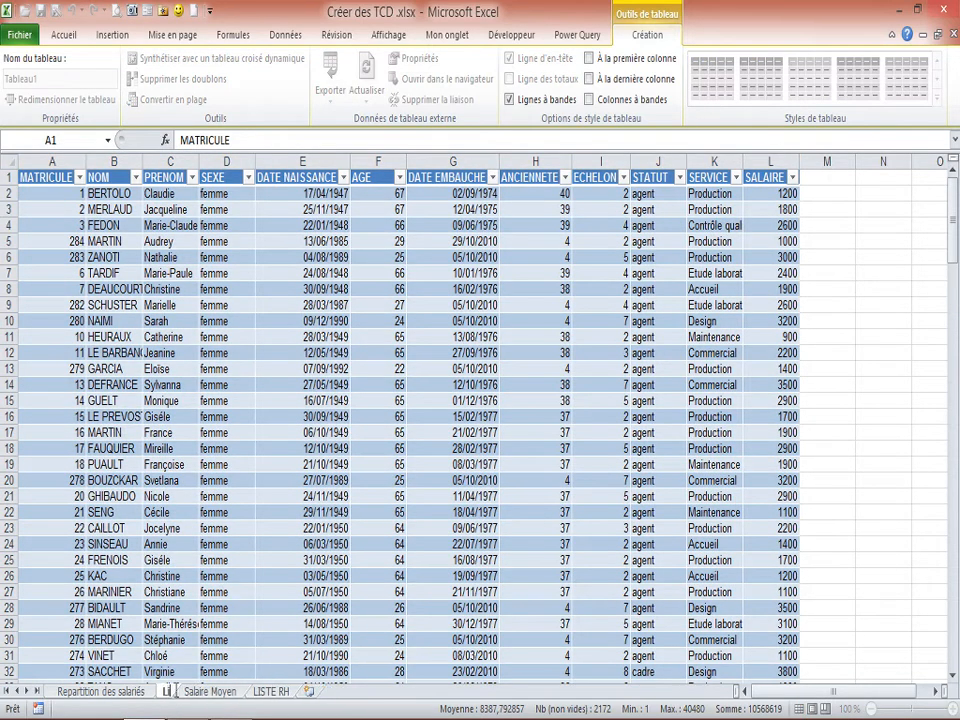
text(Liste)
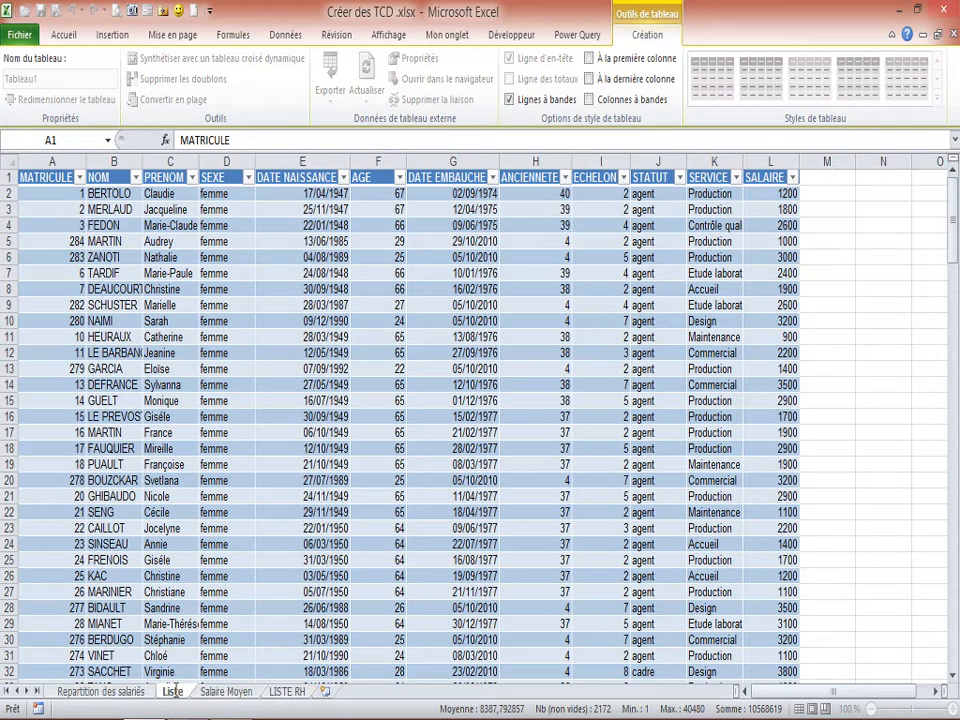
text( Femme)
key(BackSpace)
key(BackSpace)
key(BackSpace)
key(BackSpace)
key(BackSpace)
key(BackSpace)
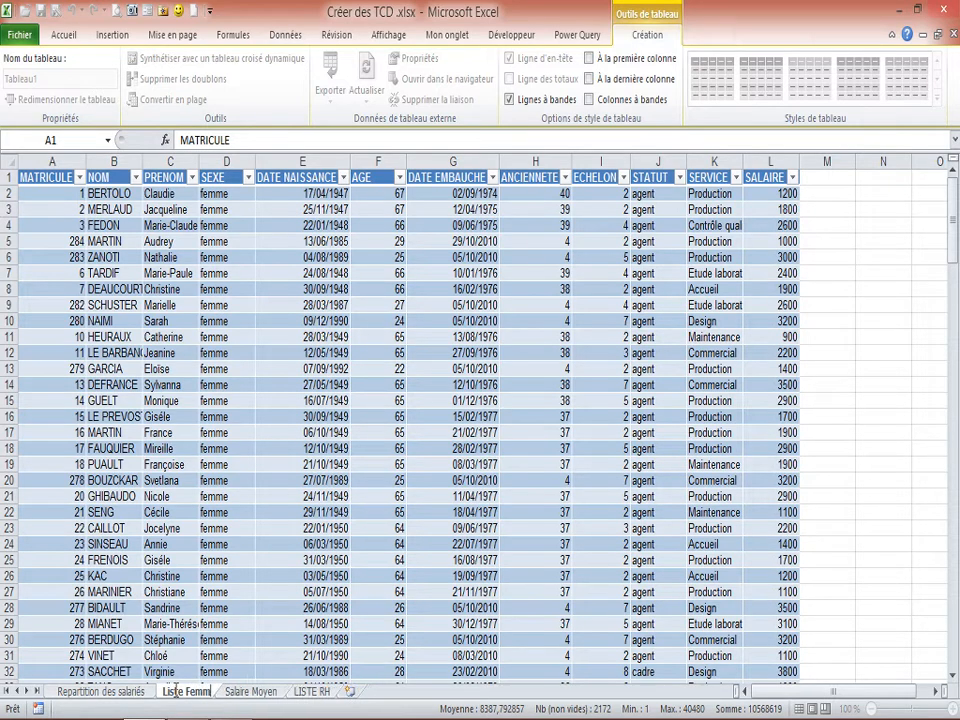
text(Salari)
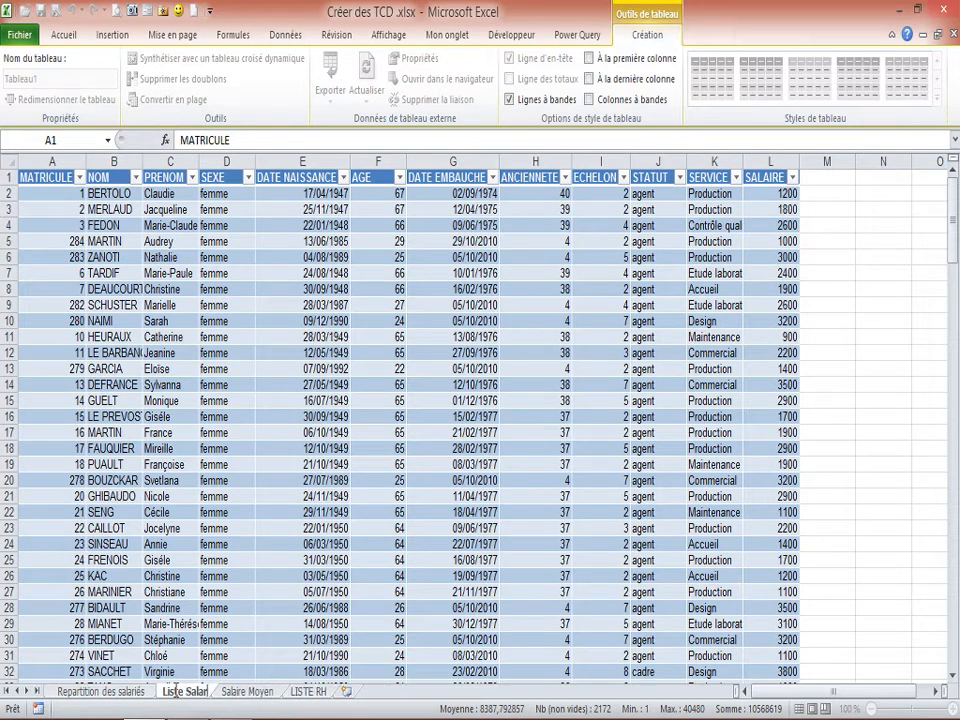
text(e Femme)
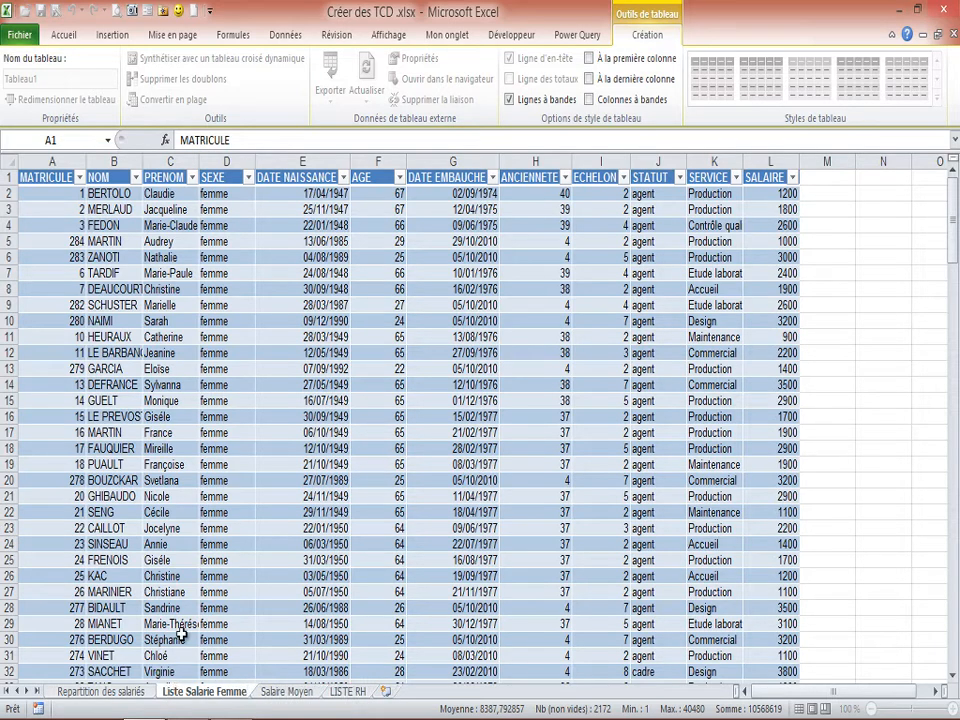
click(158, 293)
Examine the extracted list of female employees down to its last row and across its columns from MATRICULE to SALAIRE.
scroll(95, 224, down, 3)
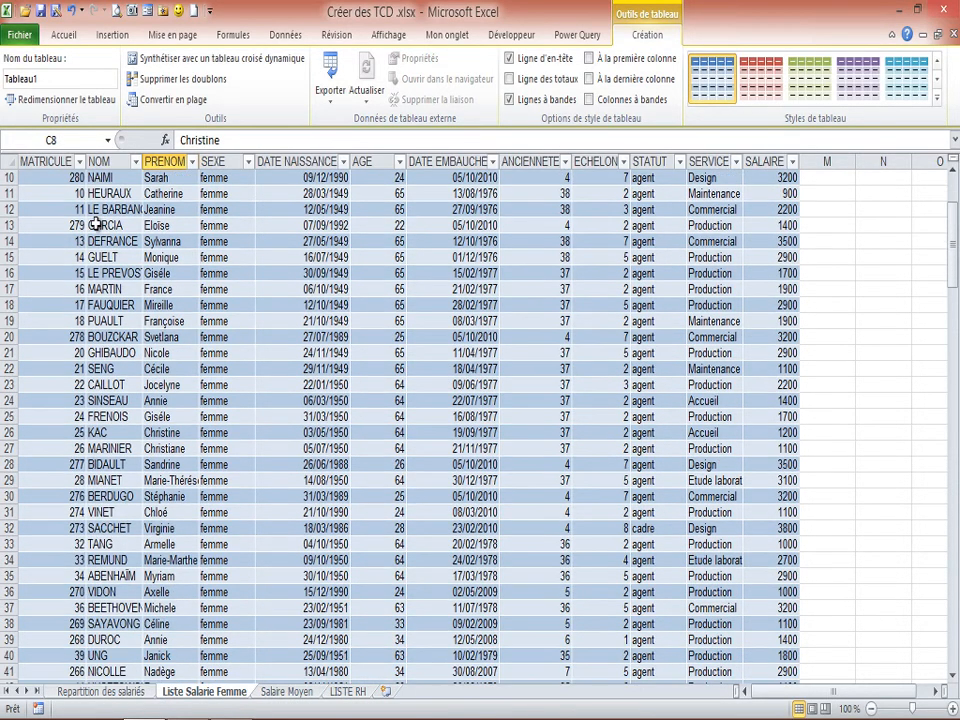
scroll(93, 224, down, 20)
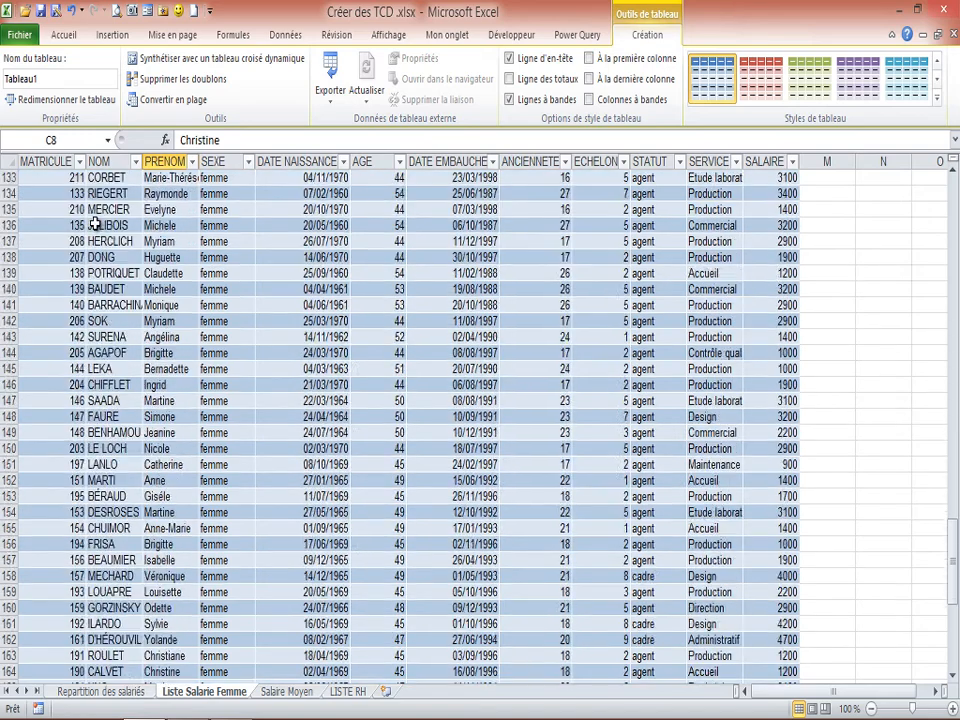
scroll(93, 224, down, 13)
scroll(60, 220, up, 4)
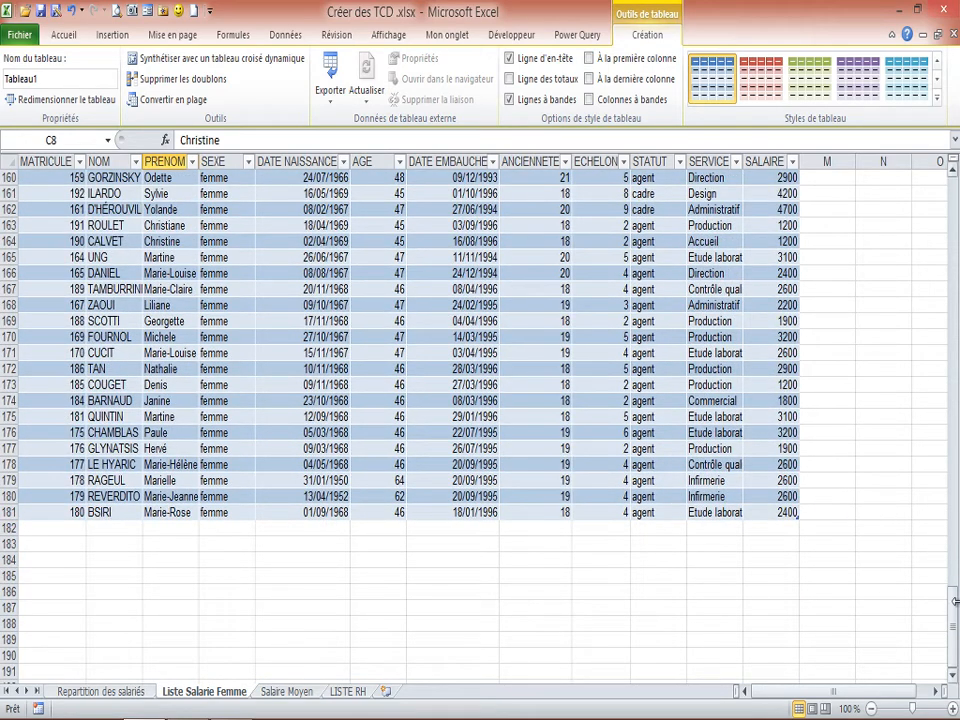
drag(954, 601, 954, 190)
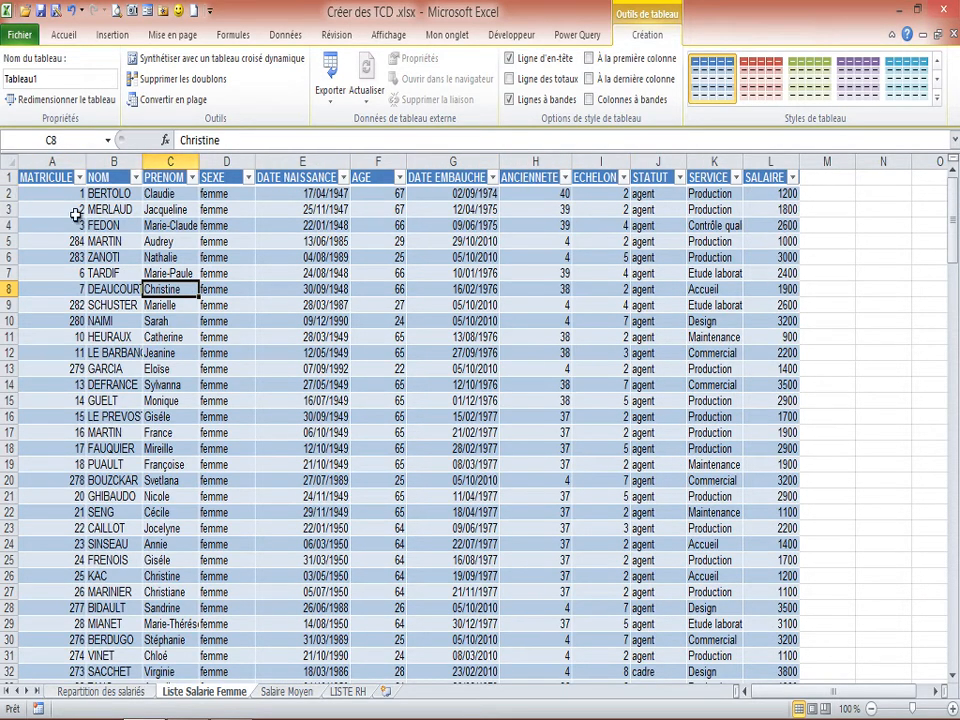
click(345, 273)
click(460, 267)
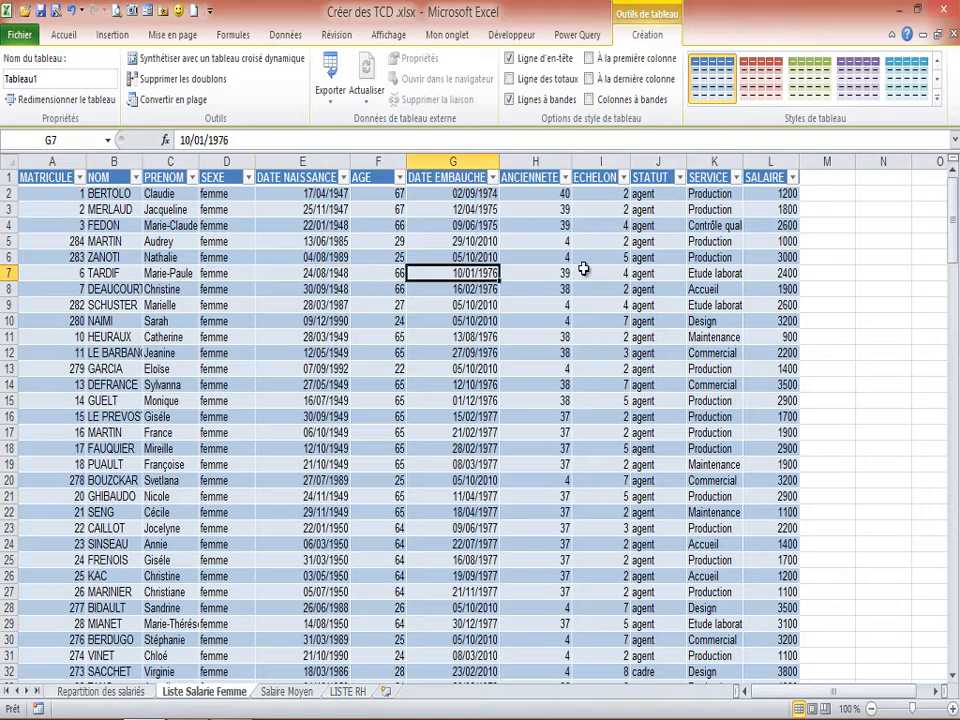
click(586, 268)
click(656, 261)
click(722, 256)
click(778, 256)
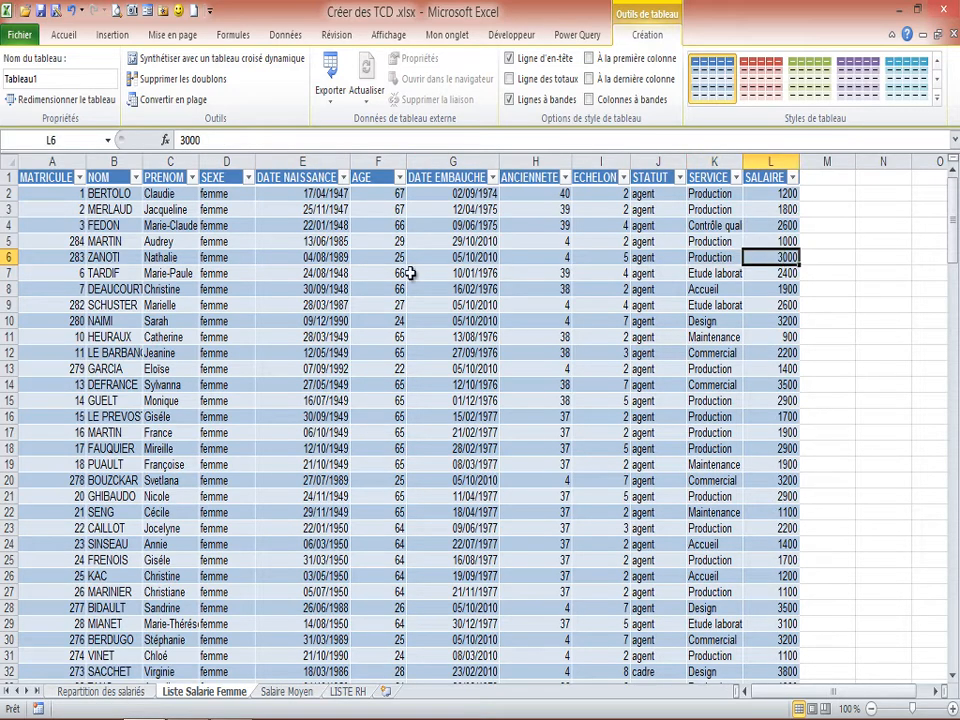
click(77, 268)
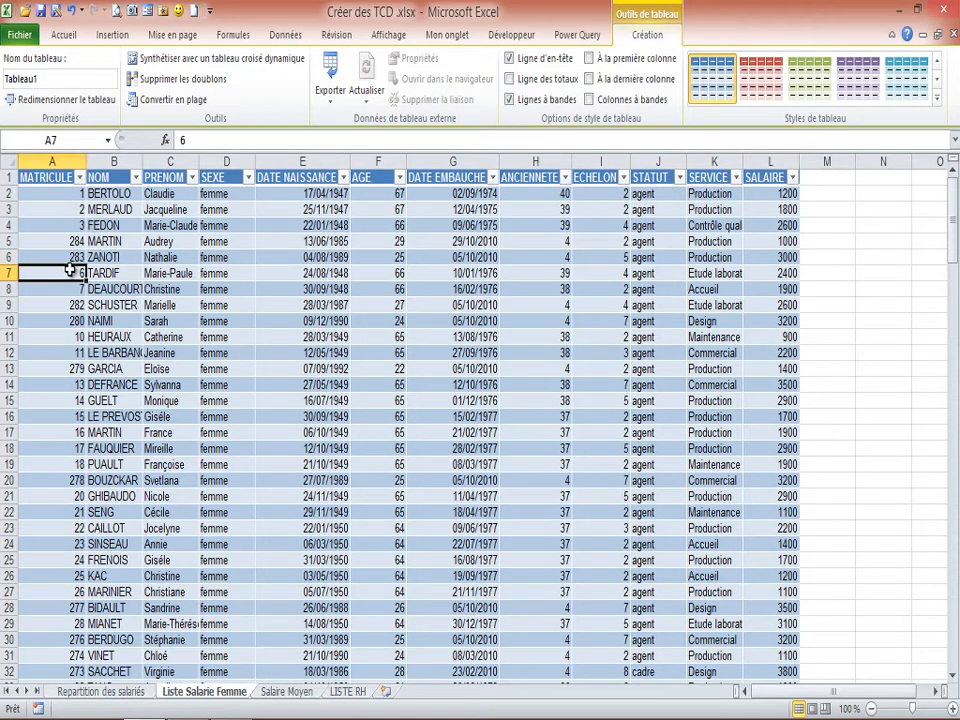
click(768, 273)
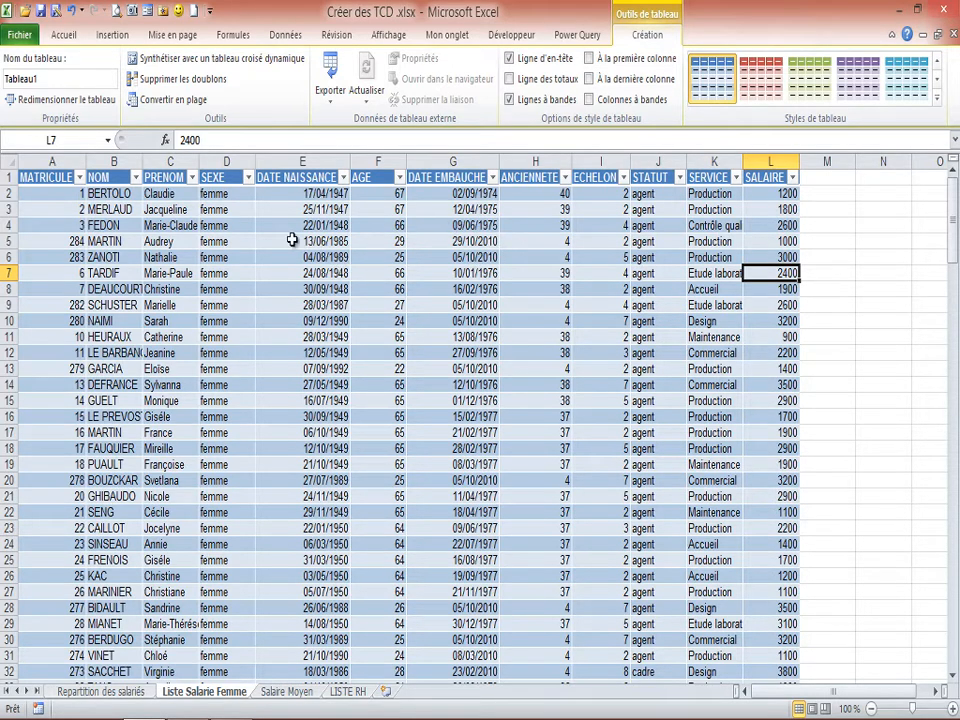
click(203, 272)
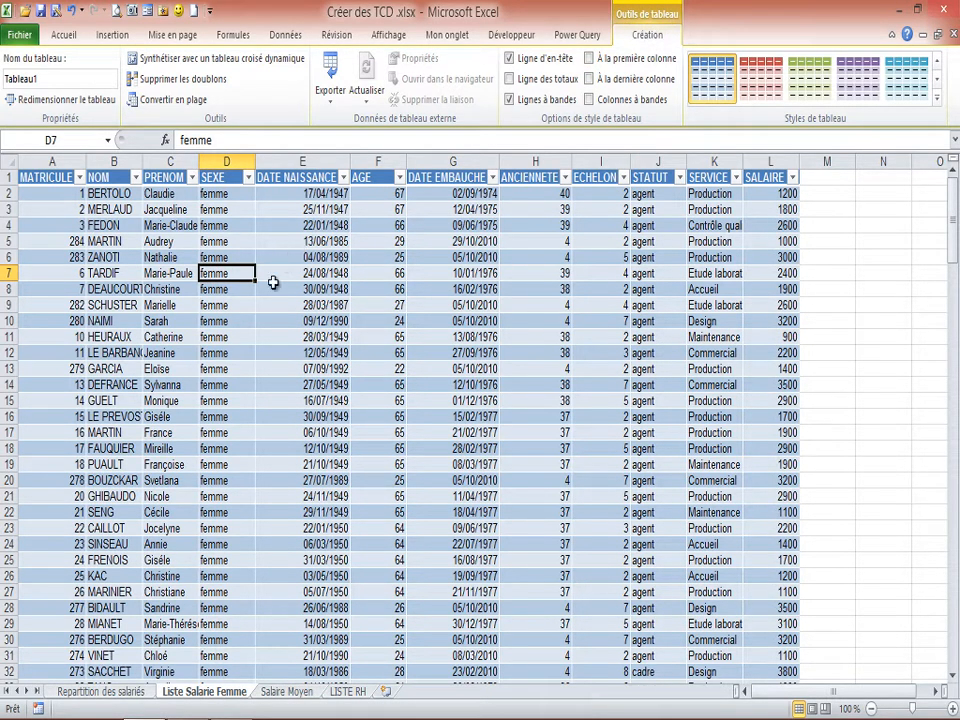
click(378, 288)
click(207, 288)
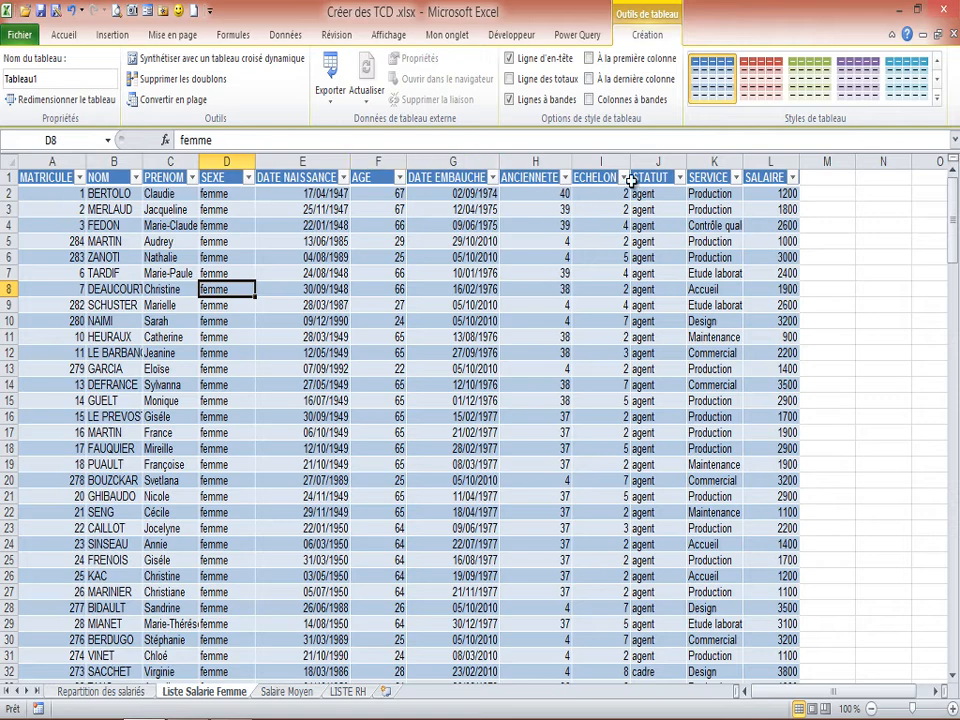
scroll(220, 296, down, 1)
scroll(228, 300, up, 1)
scroll(297, 287, down, 1)
scroll(297, 287, up, 1)
Examine the source employee rows in LISTE RH and compare them with the femme and homme employee counts in the Salaire Moyen pivot table.
click(280, 691)
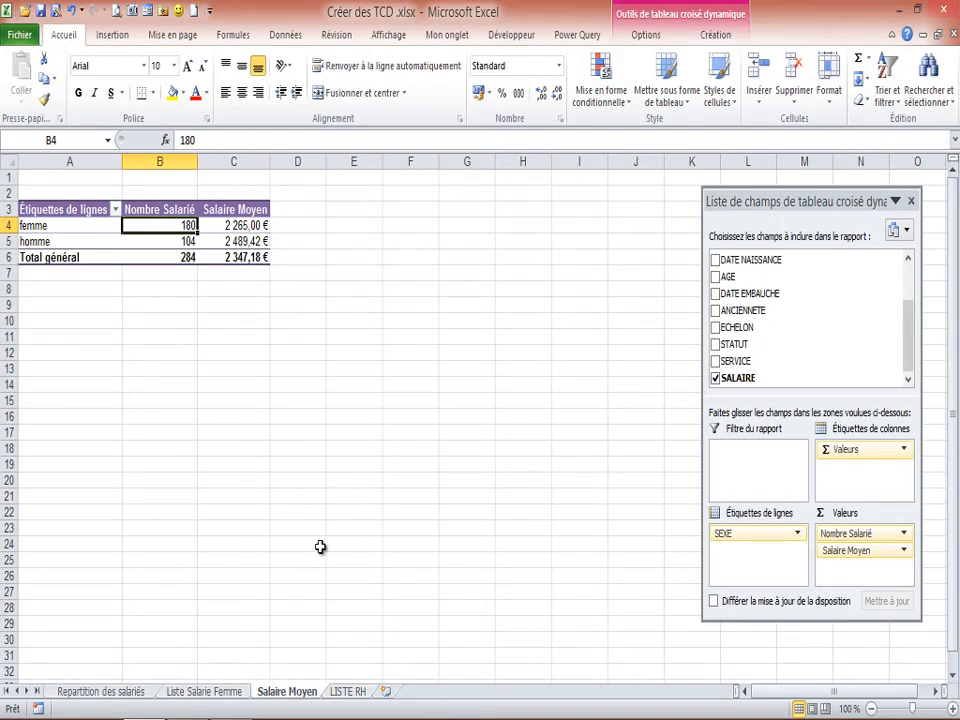
click(347, 691)
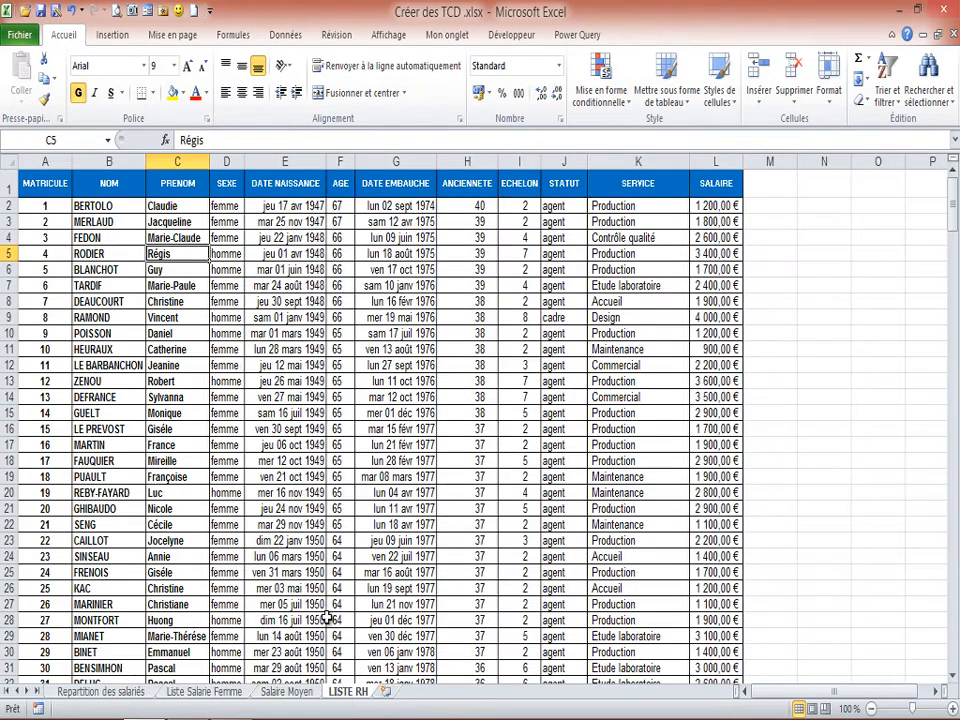
click(115, 428)
scroll(115, 428, down, 8)
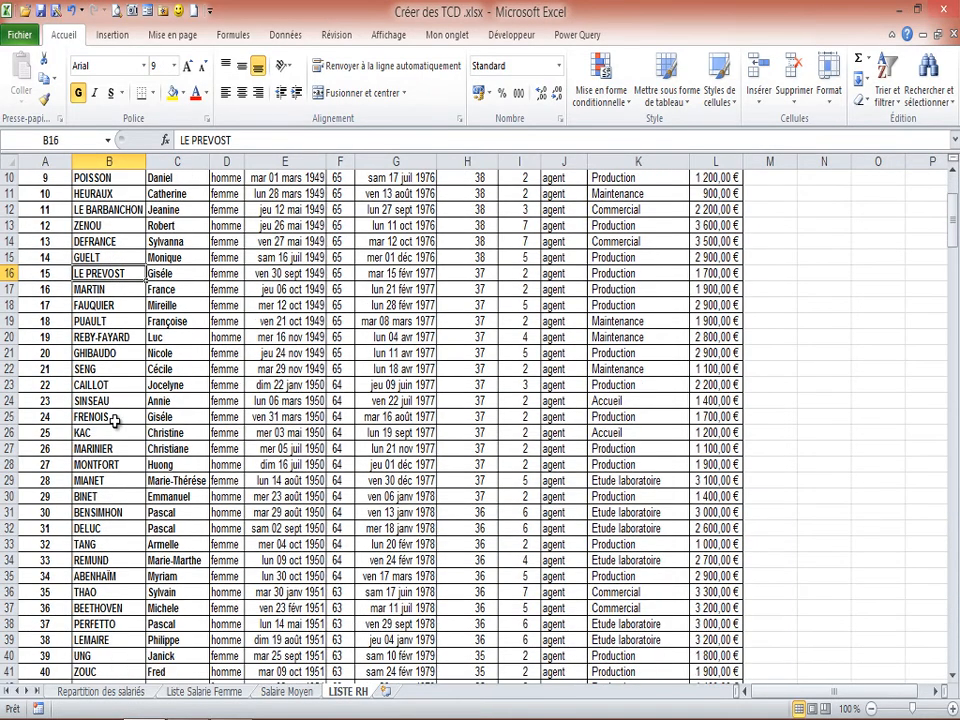
scroll(115, 421, down, 14)
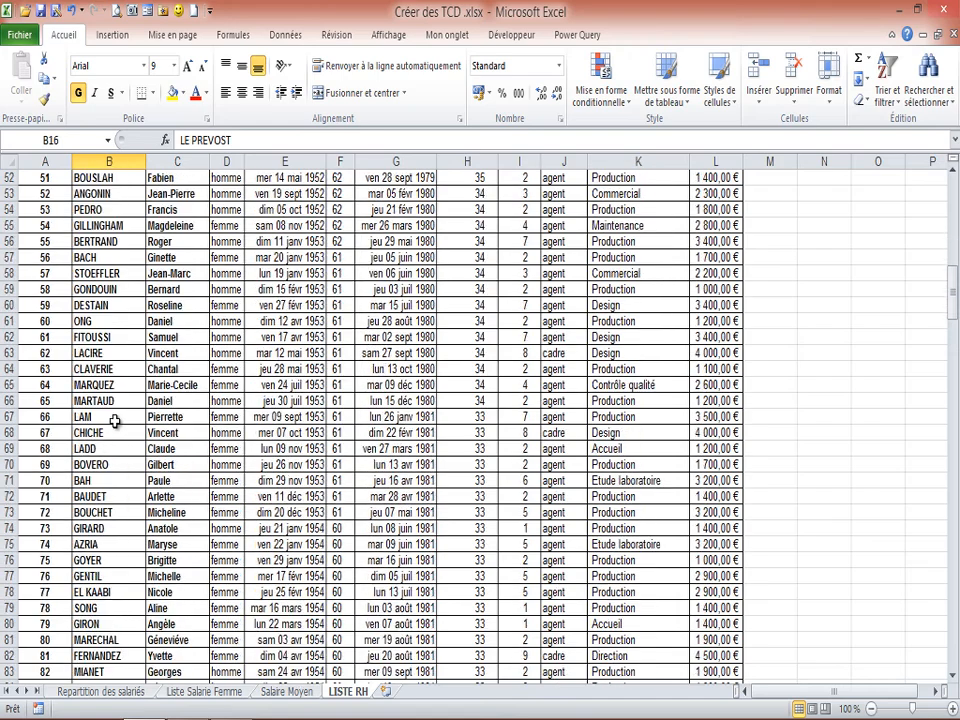
scroll(115, 420, down, 11)
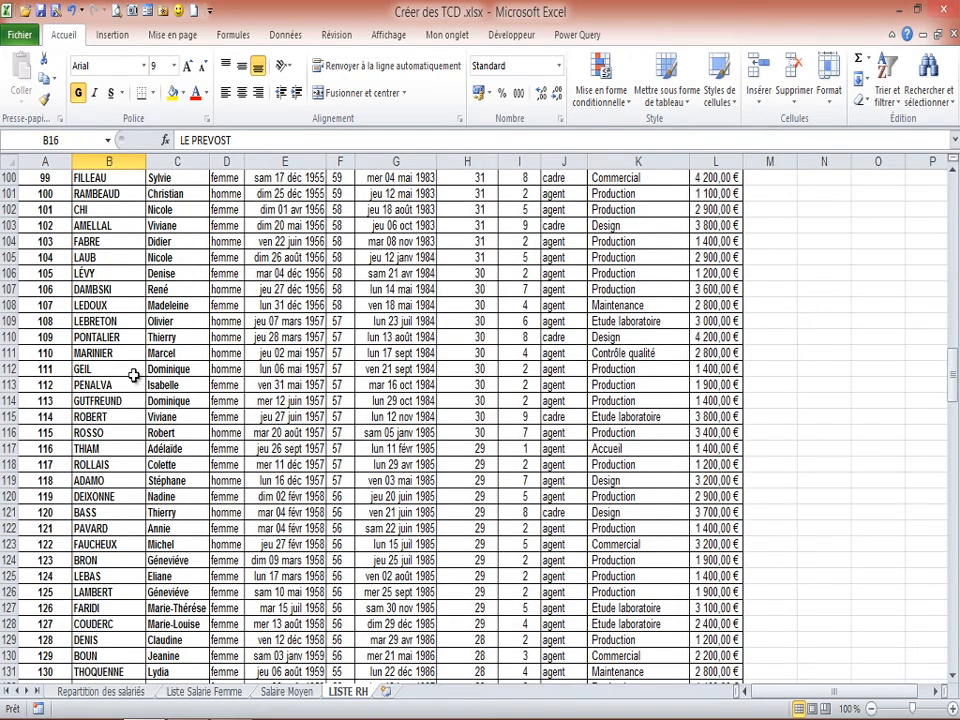
scroll(83, 370, up, 2)
scroll(83, 370, up, 8)
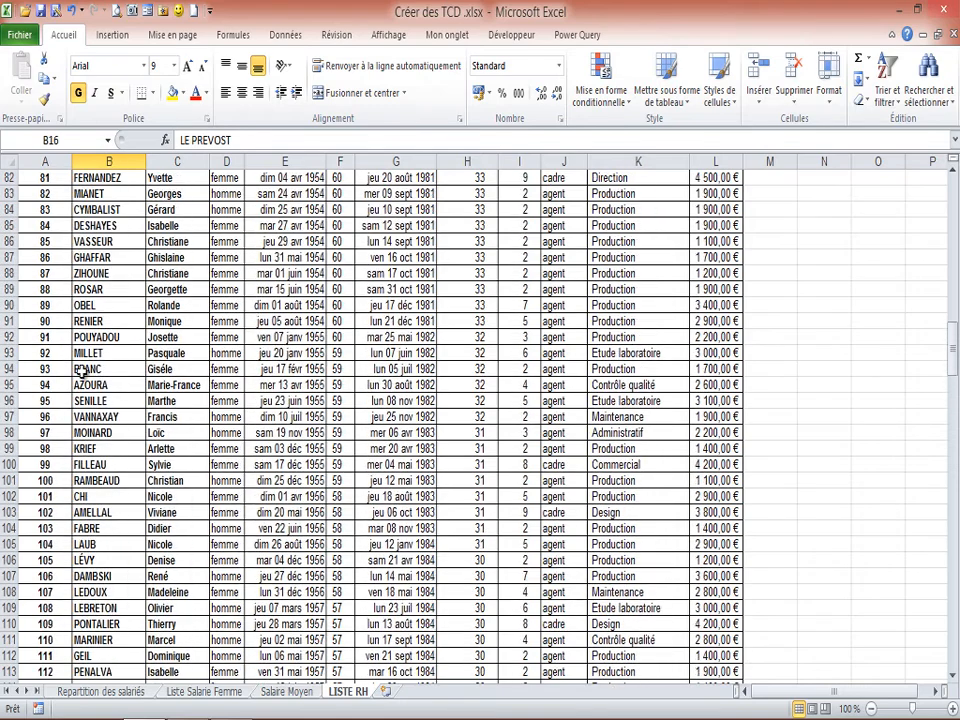
scroll(83, 370, up, 7)
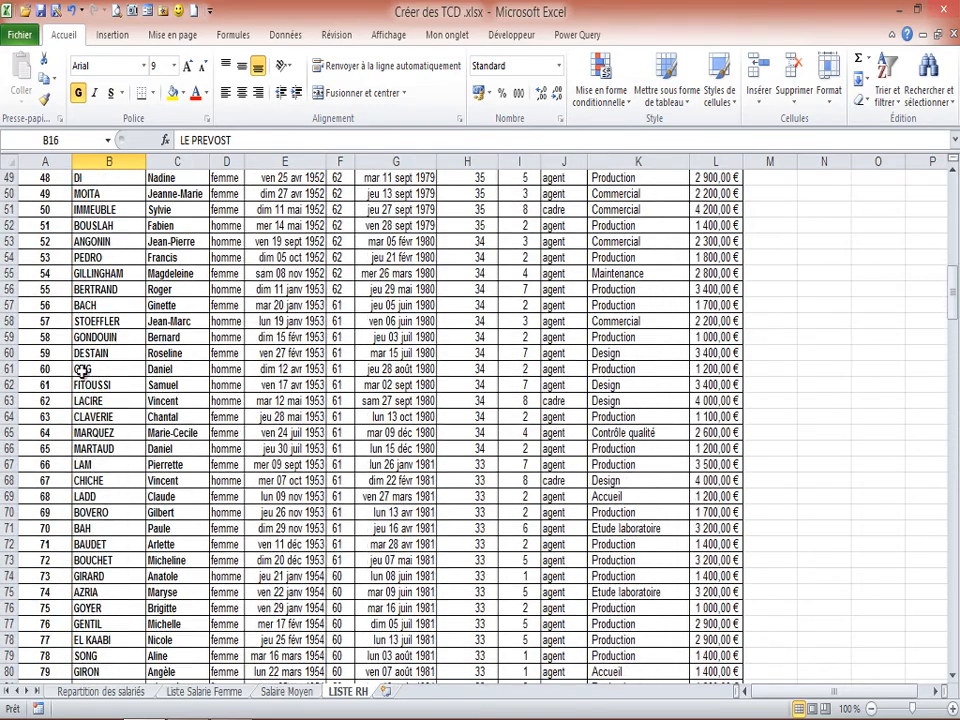
scroll(83, 370, down, 1)
scroll(83, 370, up, 3)
scroll(83, 370, up, 3)
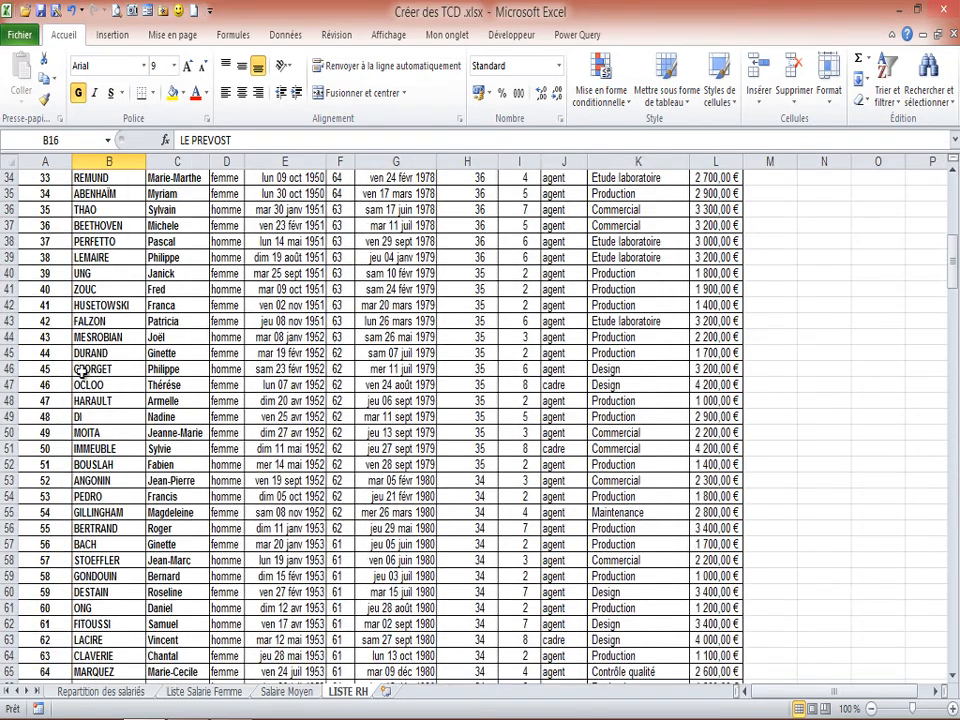
scroll(83, 370, down, 2)
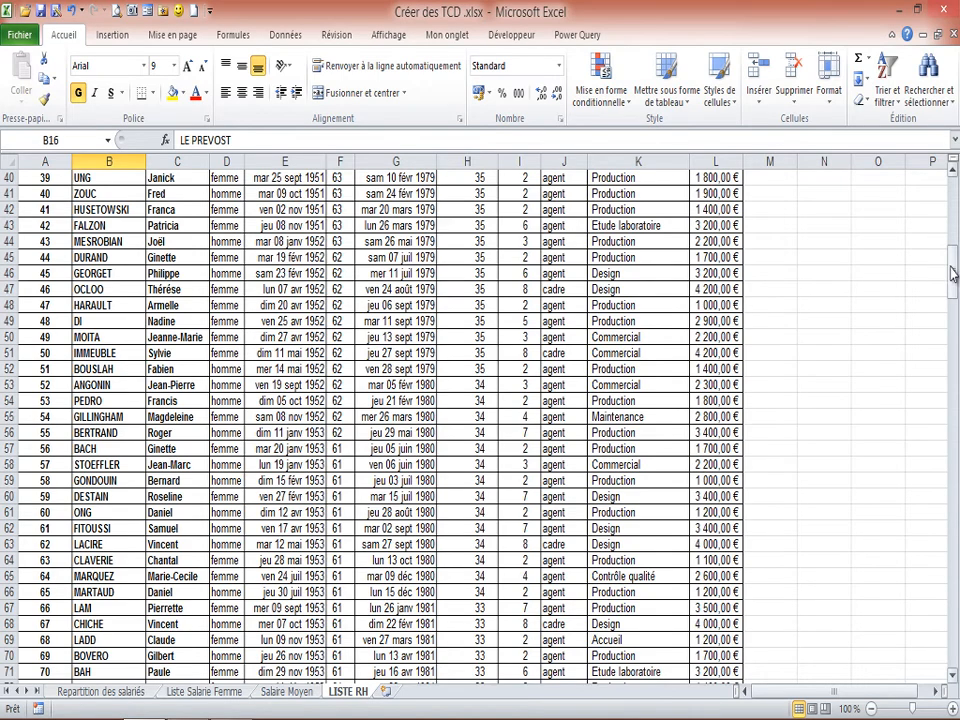
drag(951, 272, 952, 205)
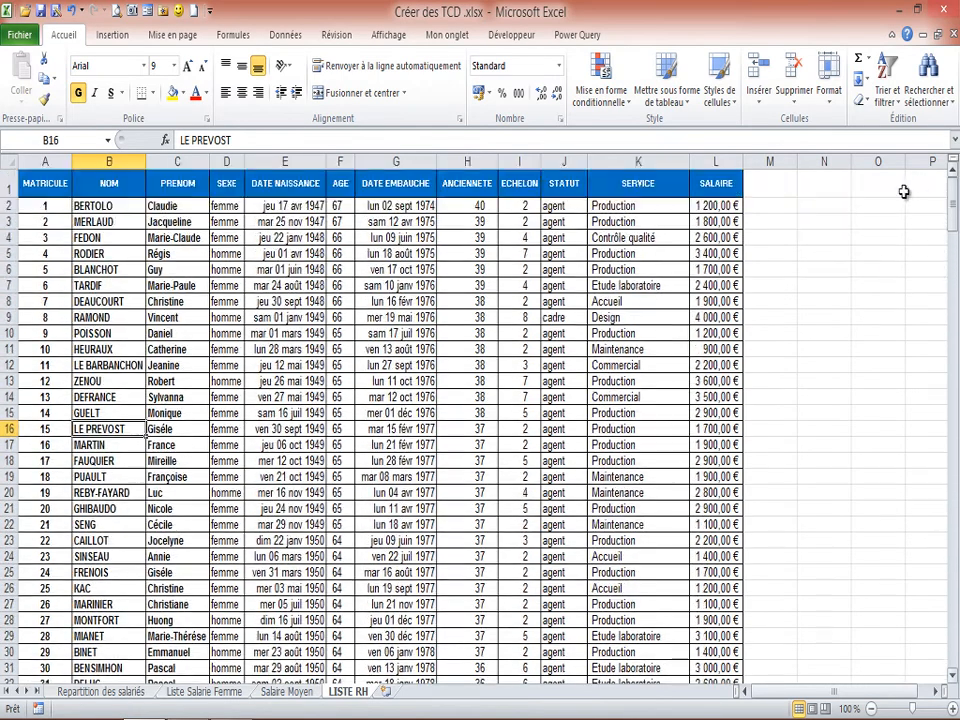
click(226, 253)
click(280, 691)
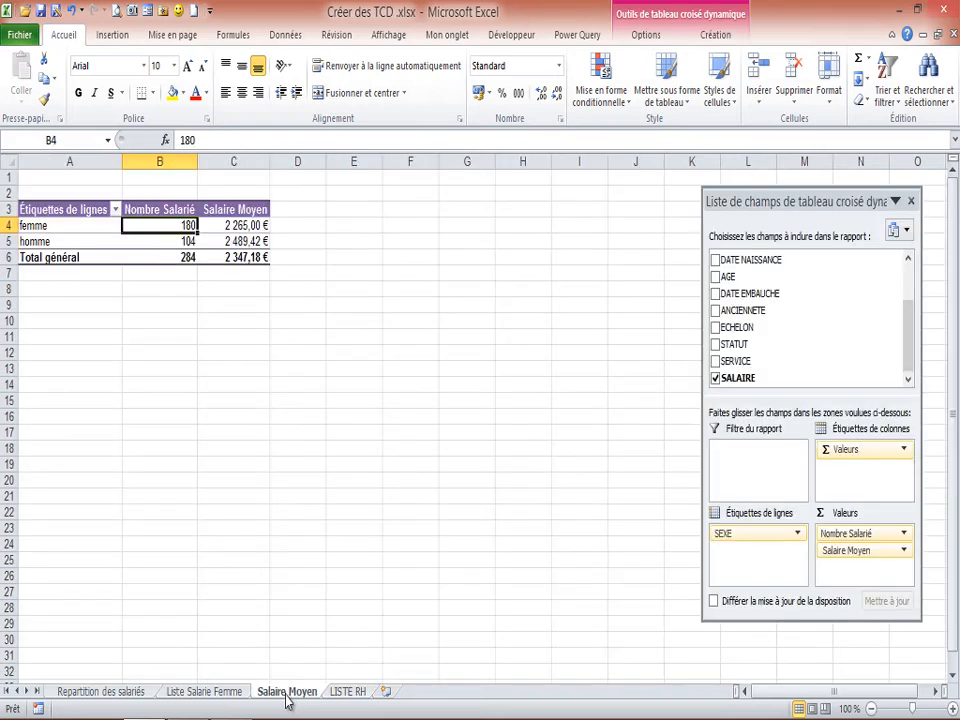
click(186, 243)
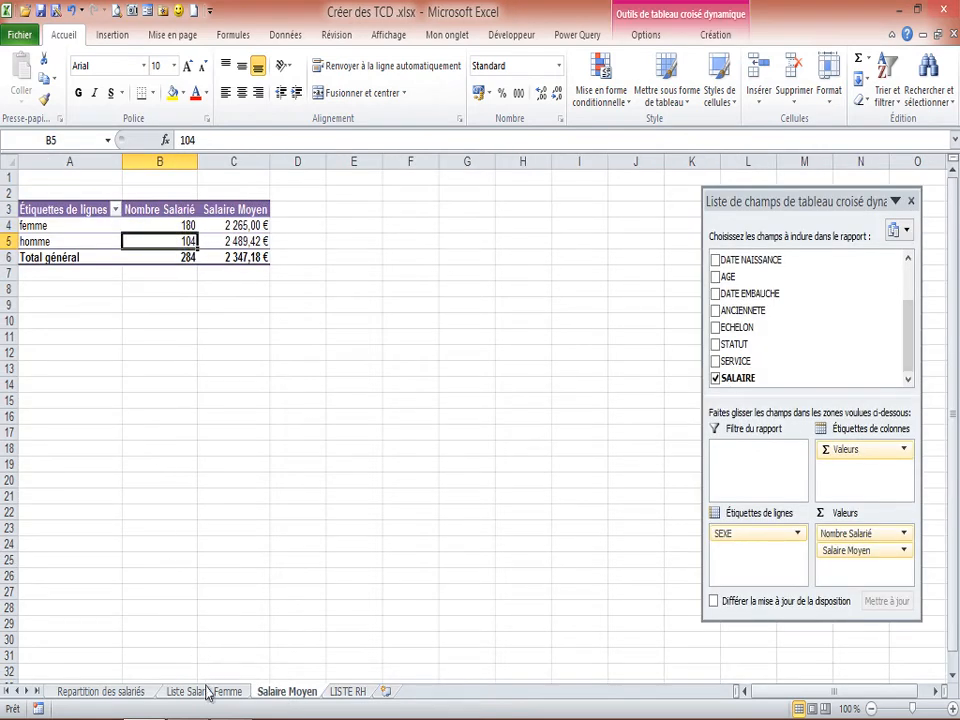
On the LISTE RH sheet, change the SEXE value in cell D5 to femme.
click(359, 695)
click(240, 352)
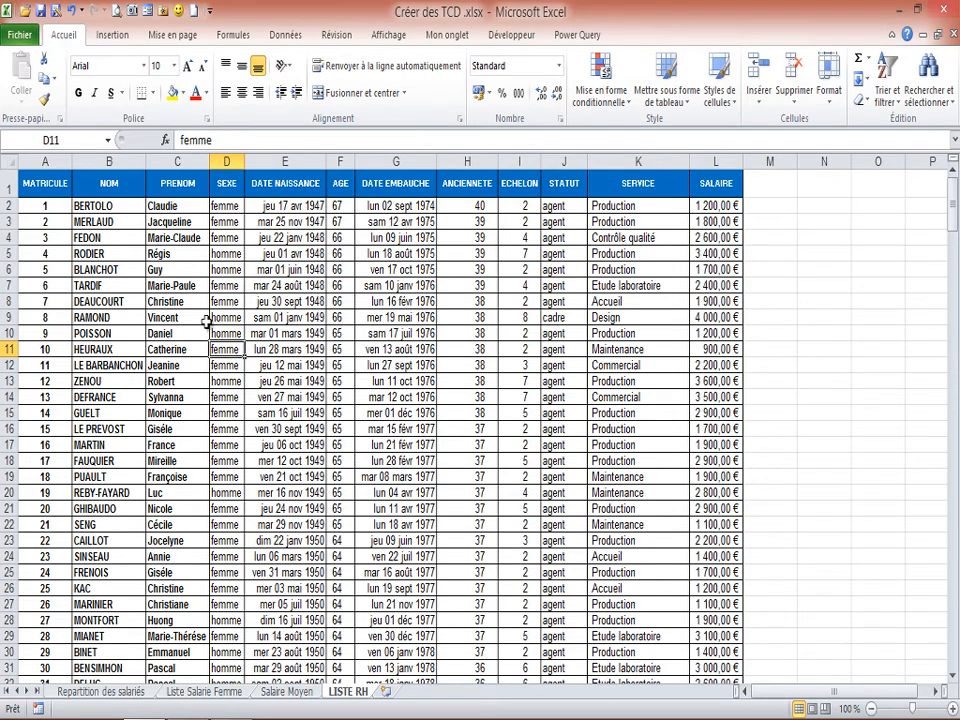
click(226, 252)
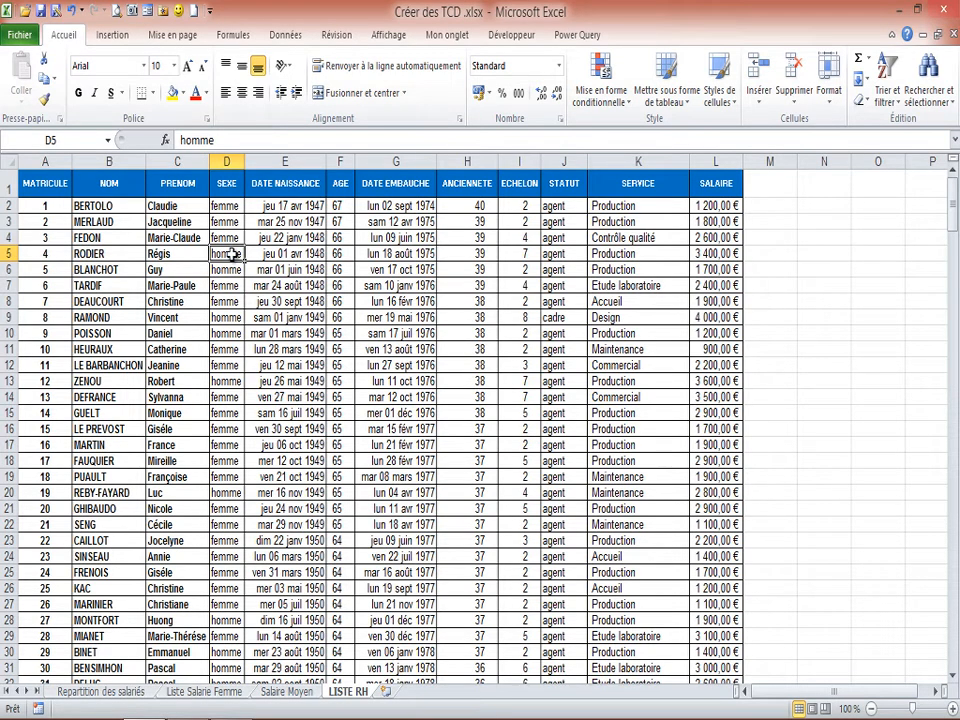
text(femme)
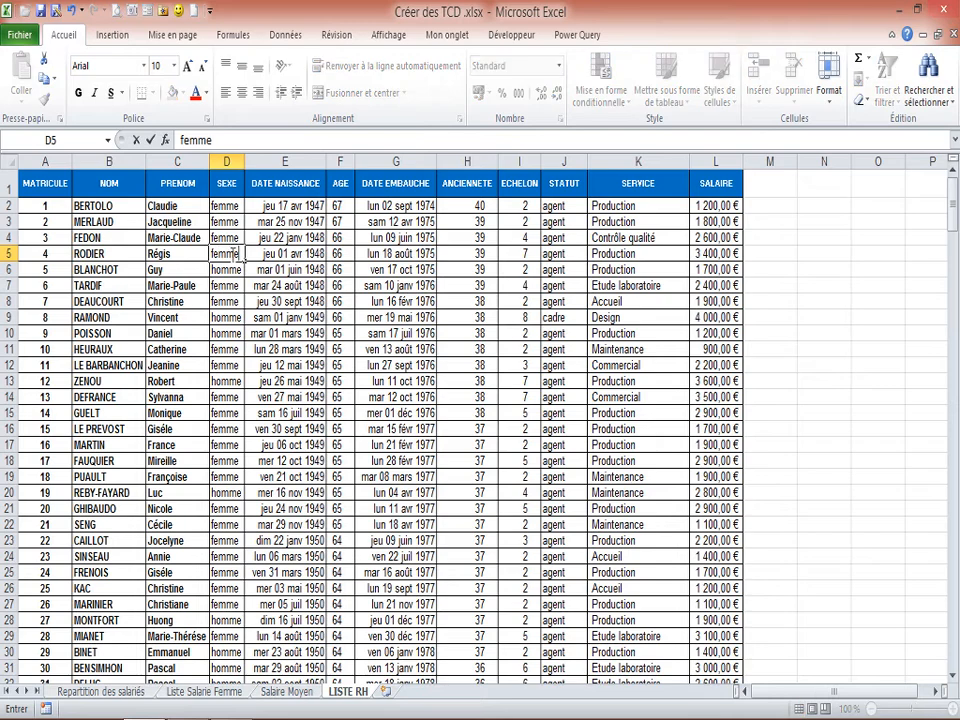
click(120, 302)
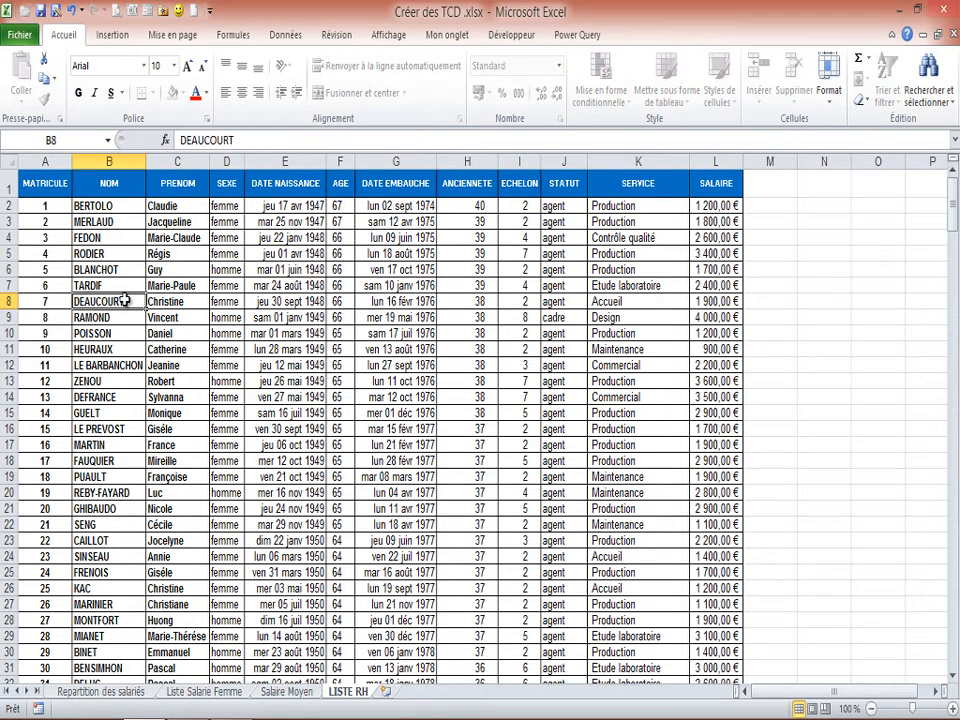
click(225, 254)
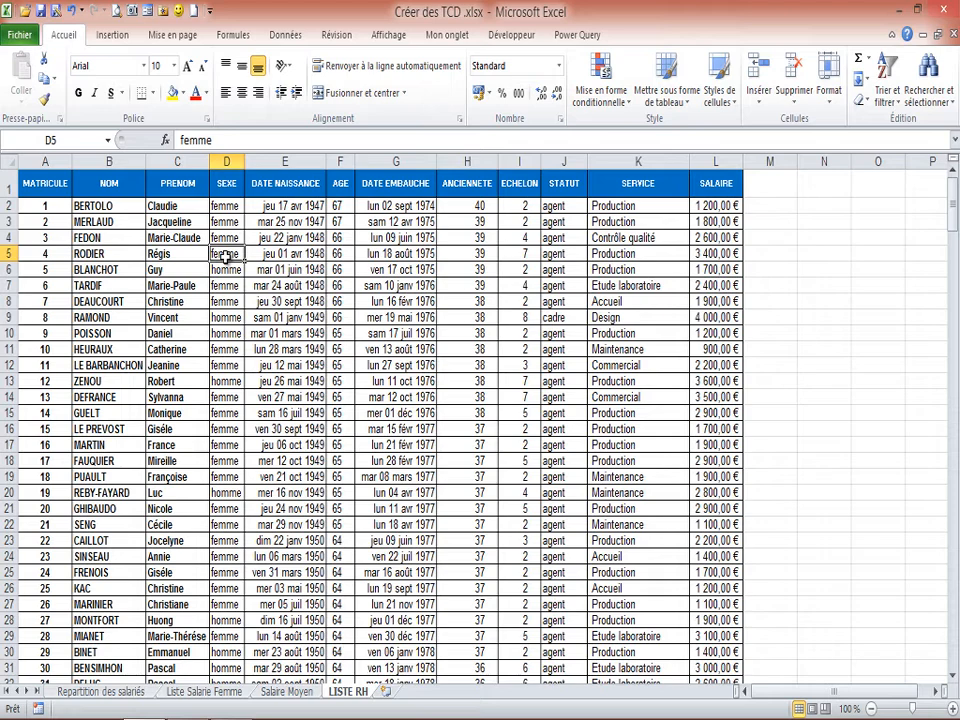
click(223, 268)
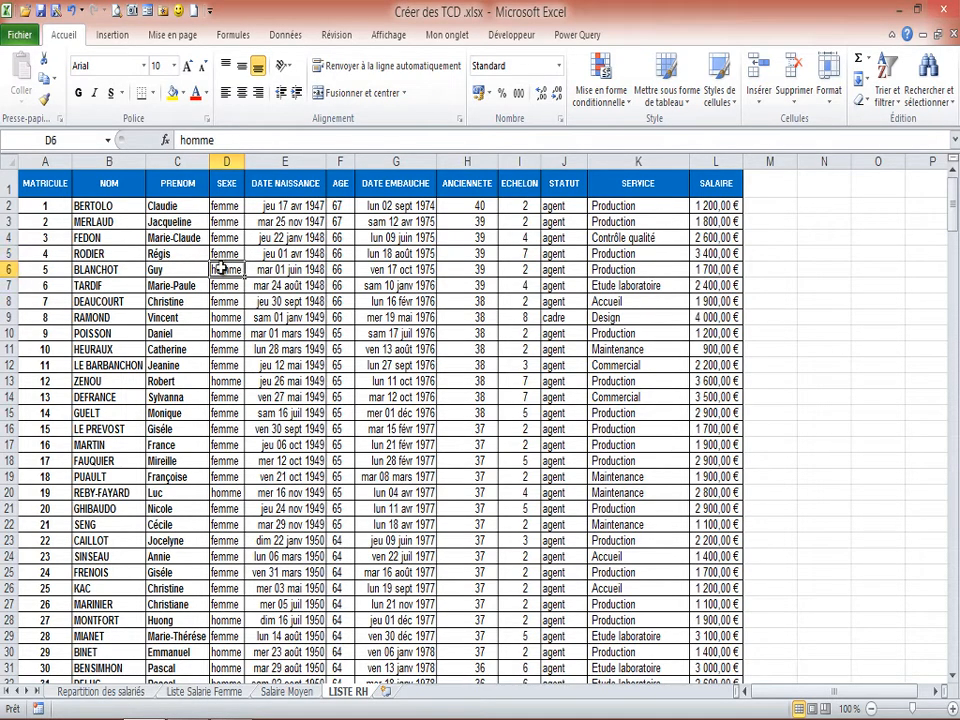
click(225, 254)
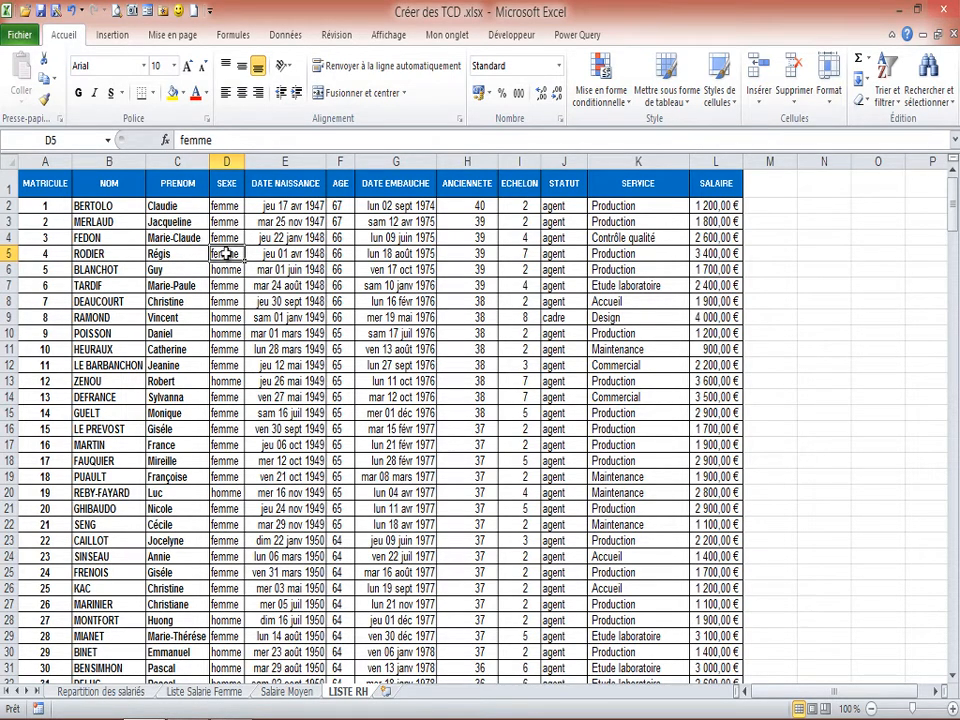
click(222, 284)
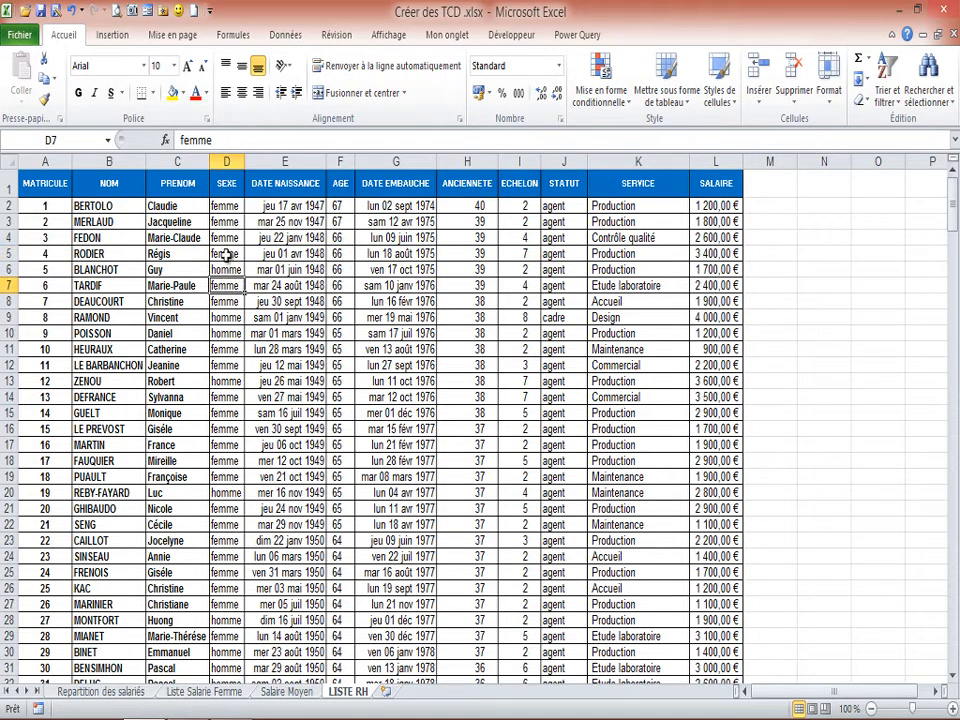
click(227, 255)
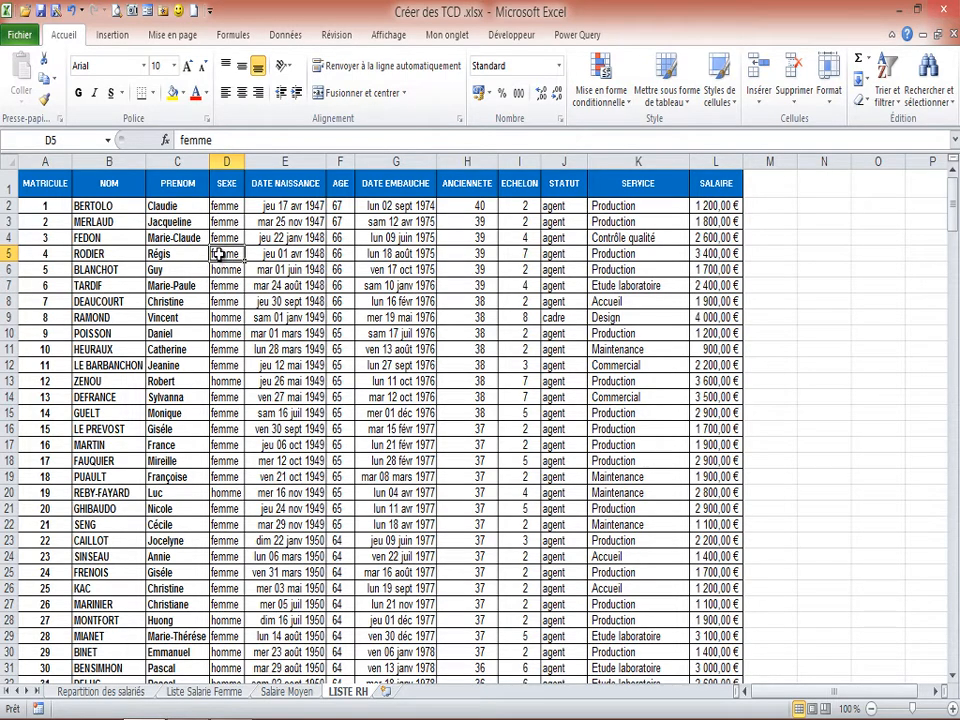
Refresh the pivot table on the Salaire Moyen sheet from its source data.
click(285, 692)
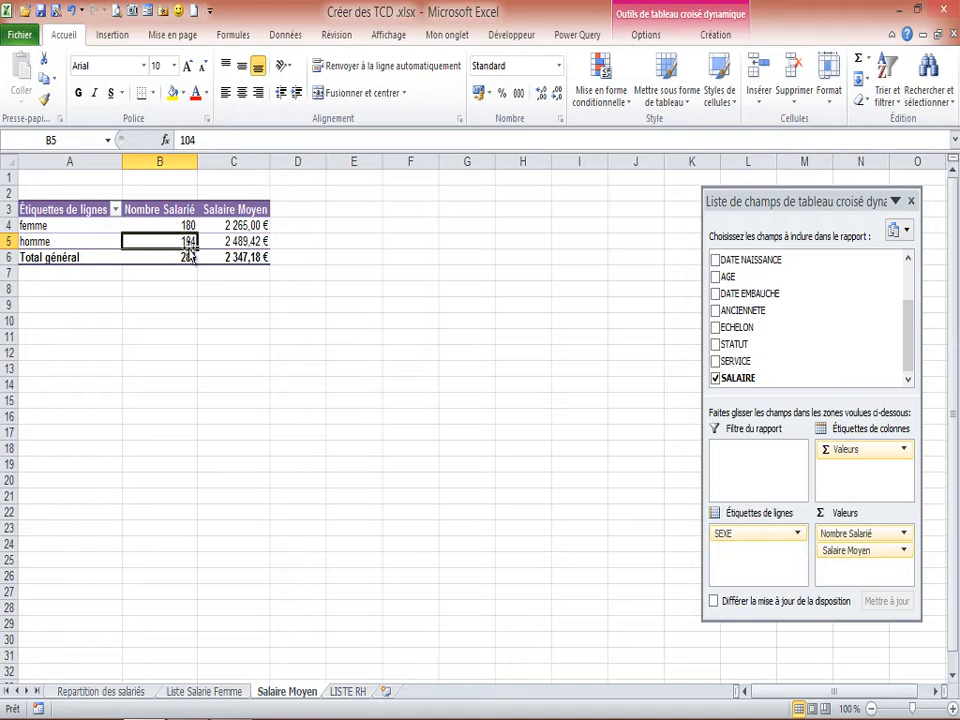
click(169, 223)
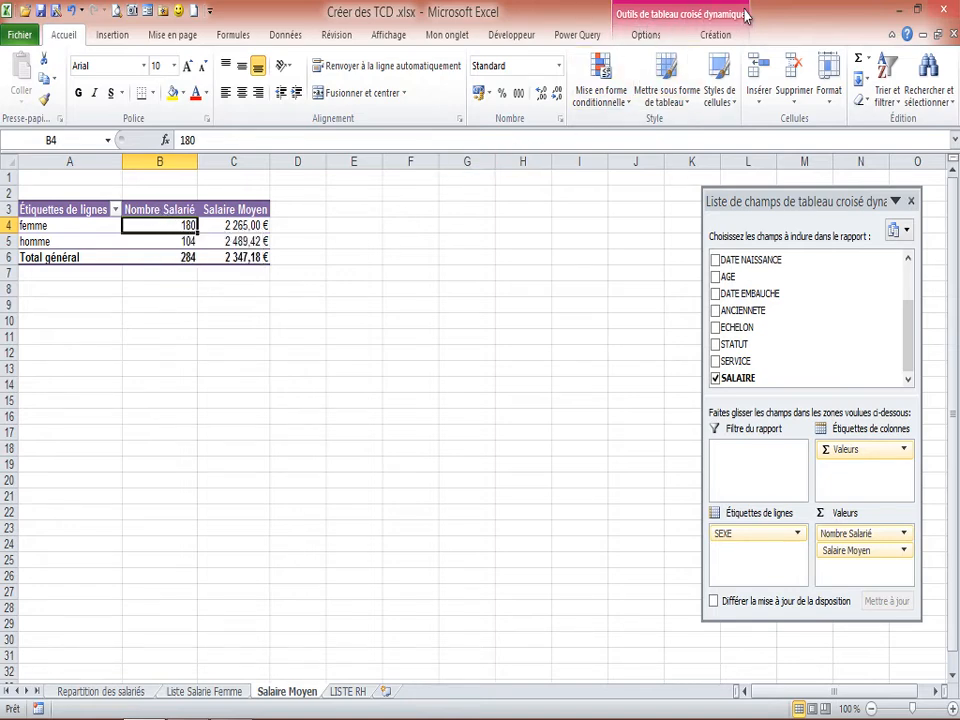
click(646, 38)
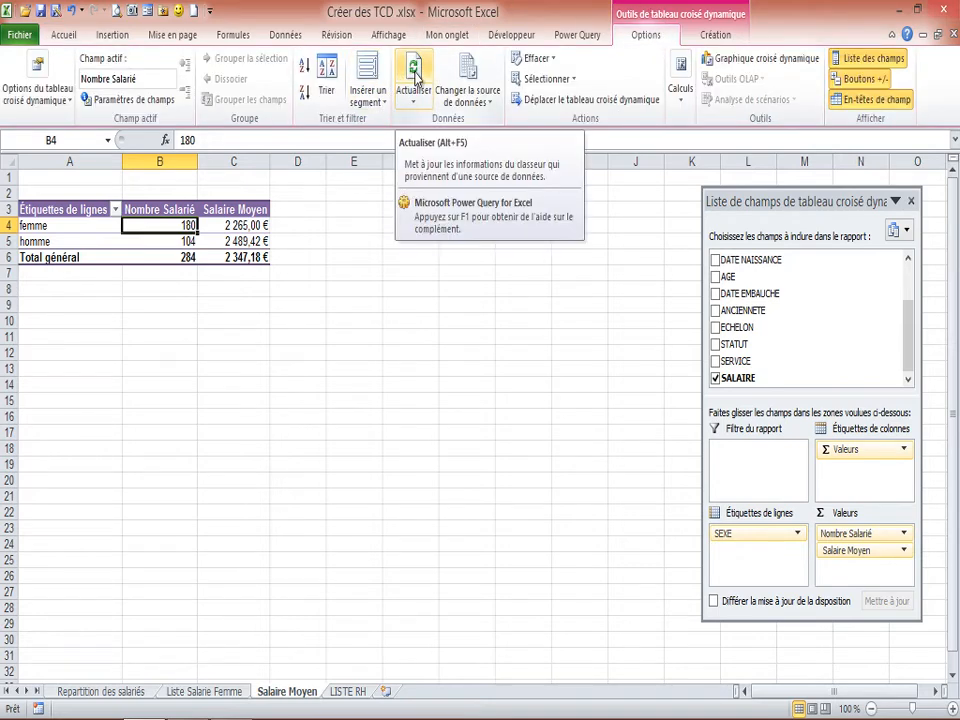
click(415, 80)
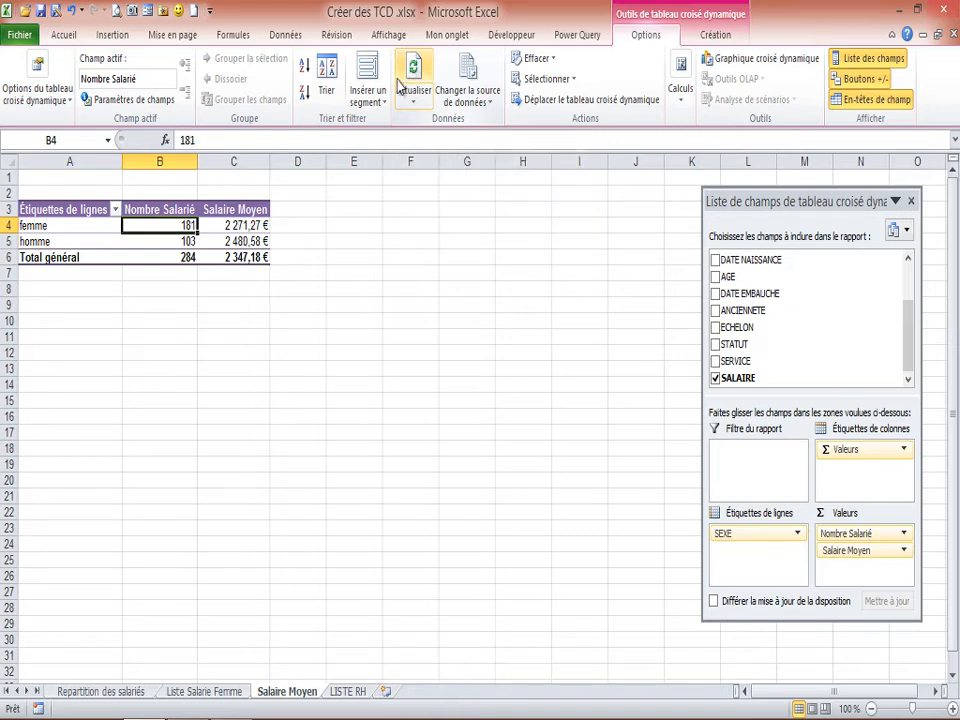
Check the refreshed employee counts and average salaries for femme and homme in the pivot table.
click(192, 240)
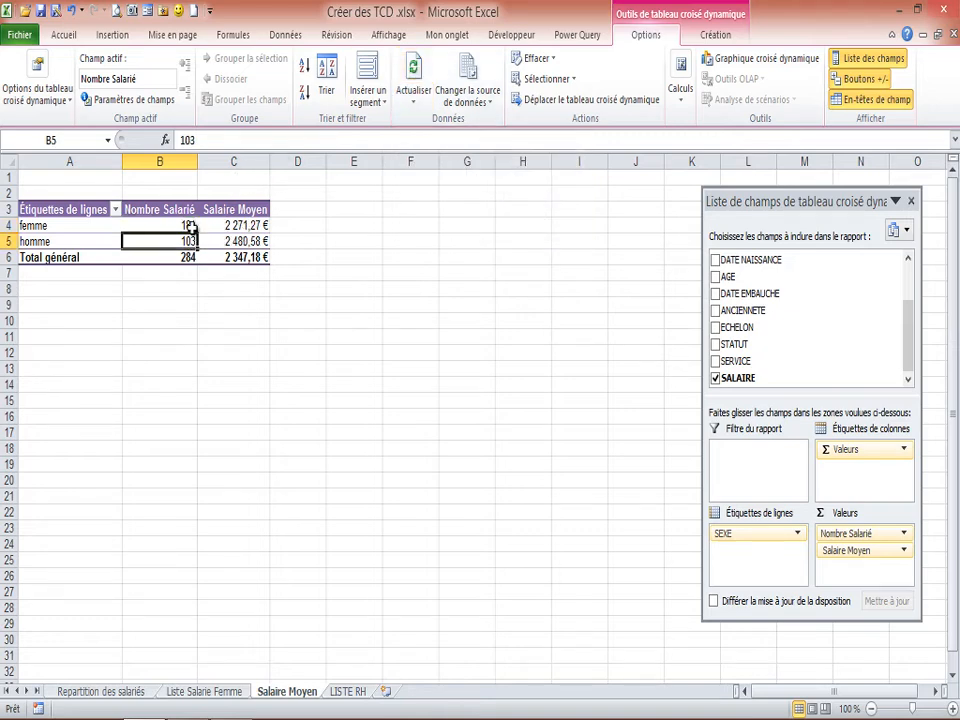
click(193, 226)
click(228, 225)
click(224, 240)
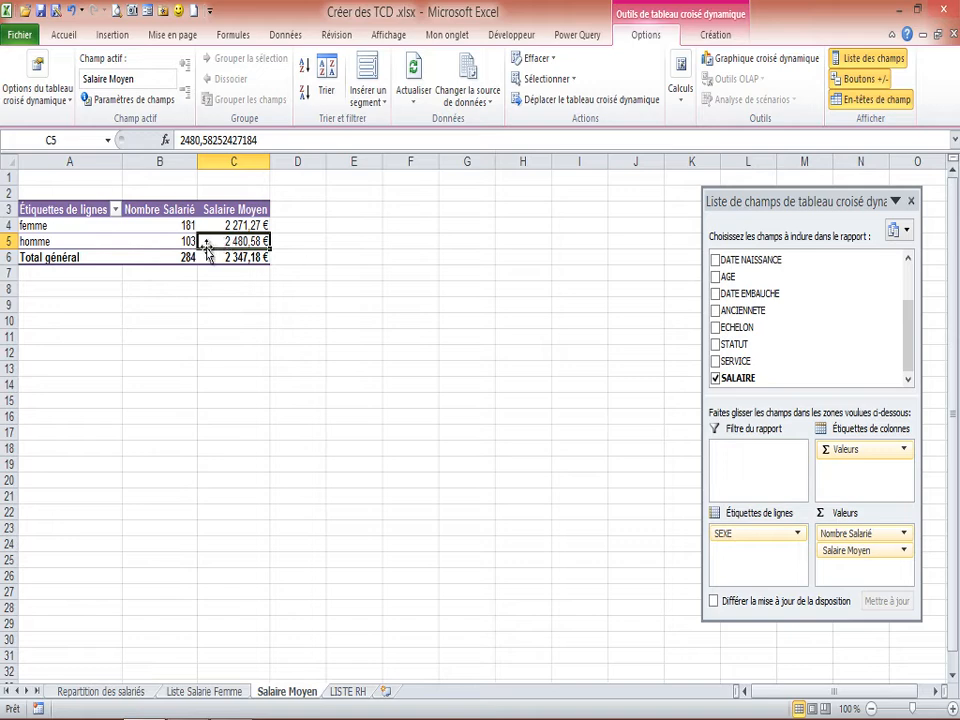
click(187, 226)
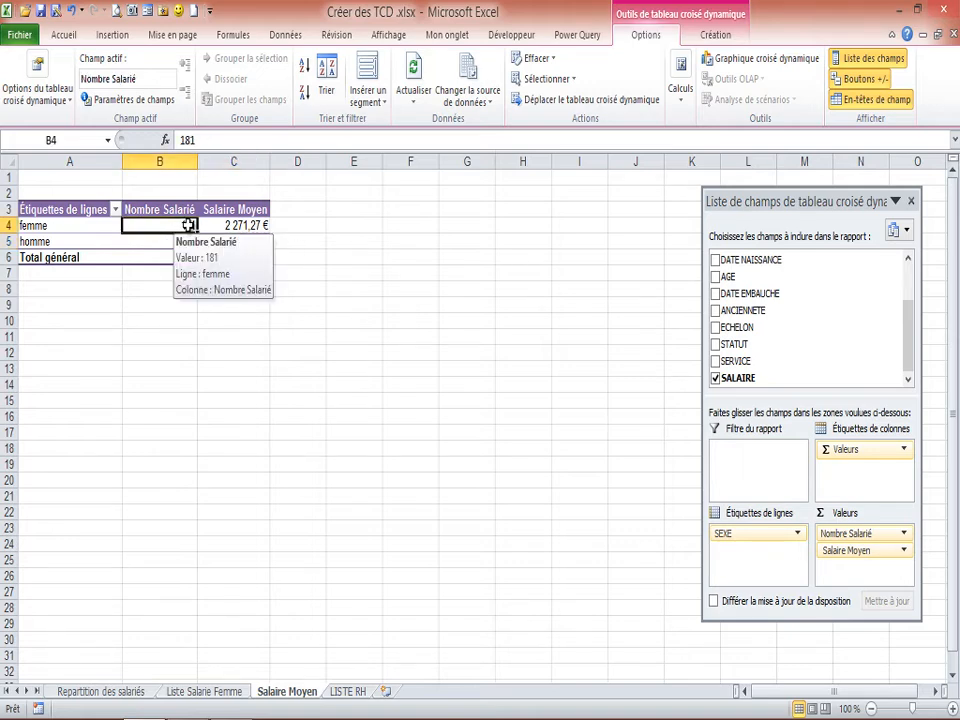
click(142, 242)
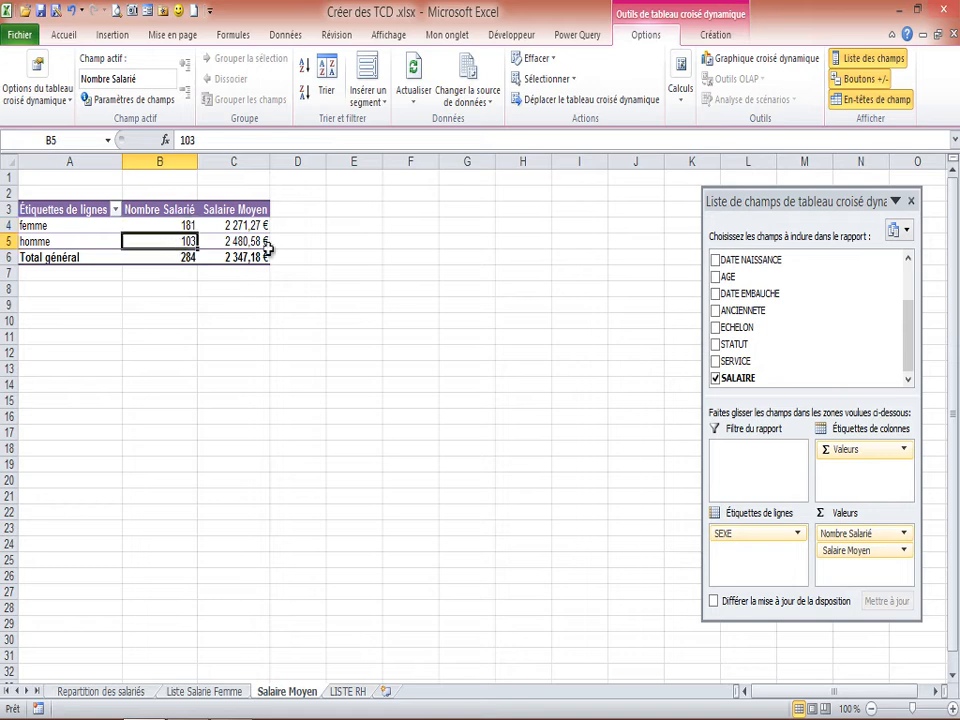
click(188, 227)
click(190, 243)
click(188, 227)
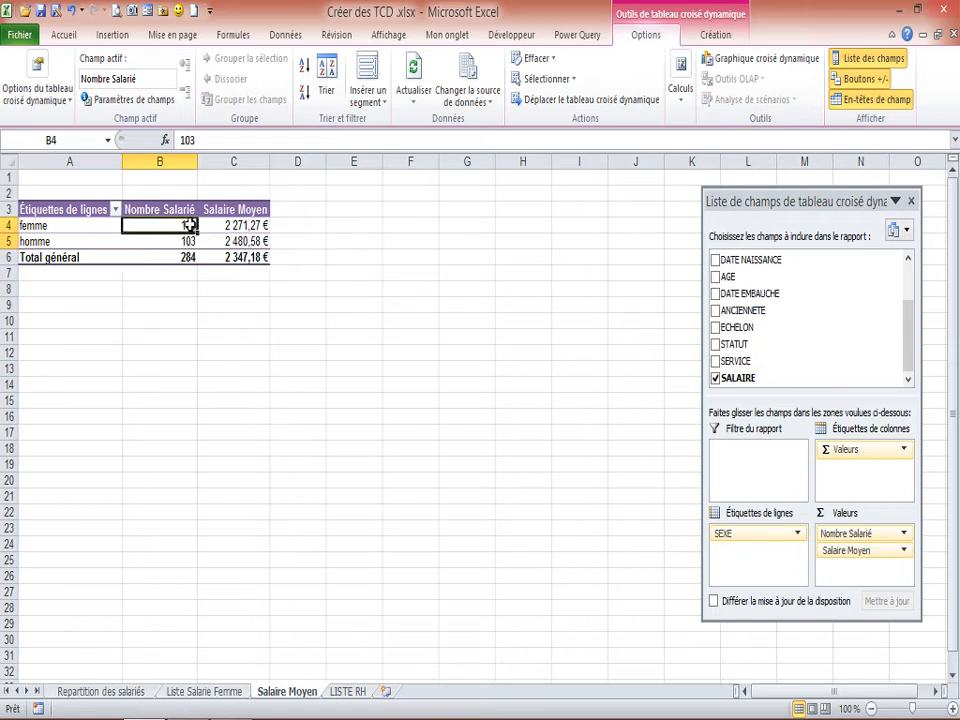
click(190, 243)
click(188, 227)
Set the SEXE value in cell D5 of LISTE RH back to homme and return to the Salaire Moyen sheet.
click(348, 691)
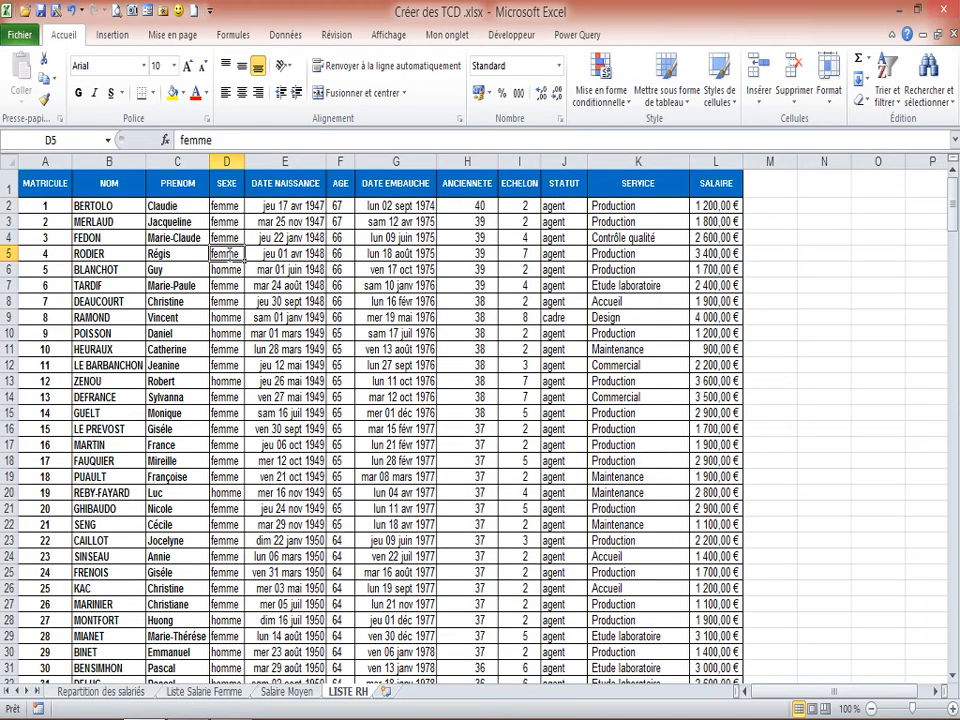
text(hom)
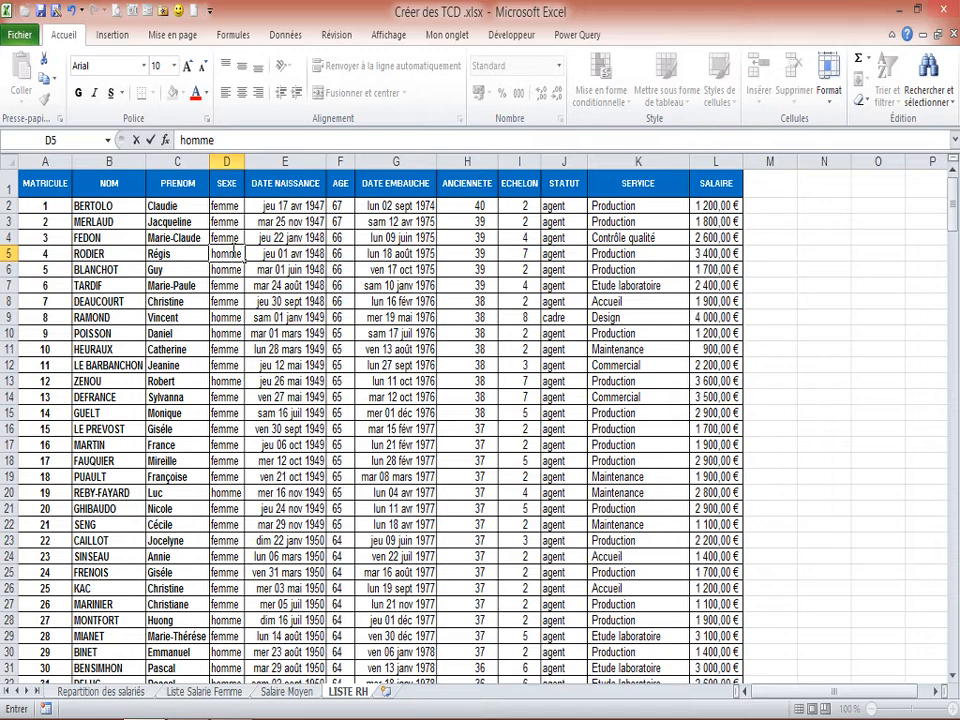
key(Return)
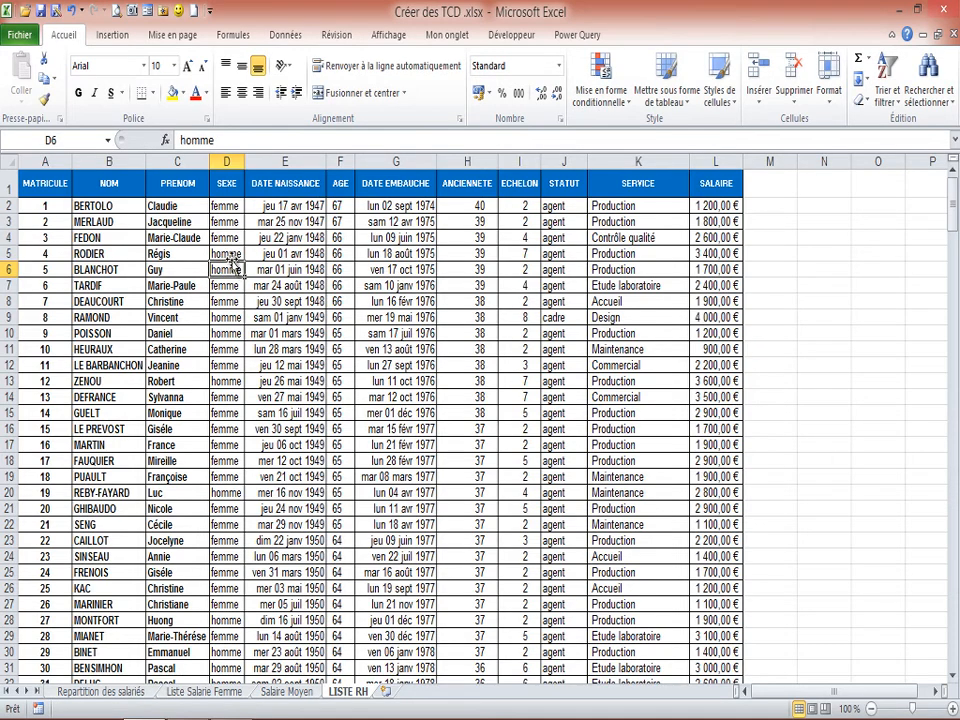
click(284, 694)
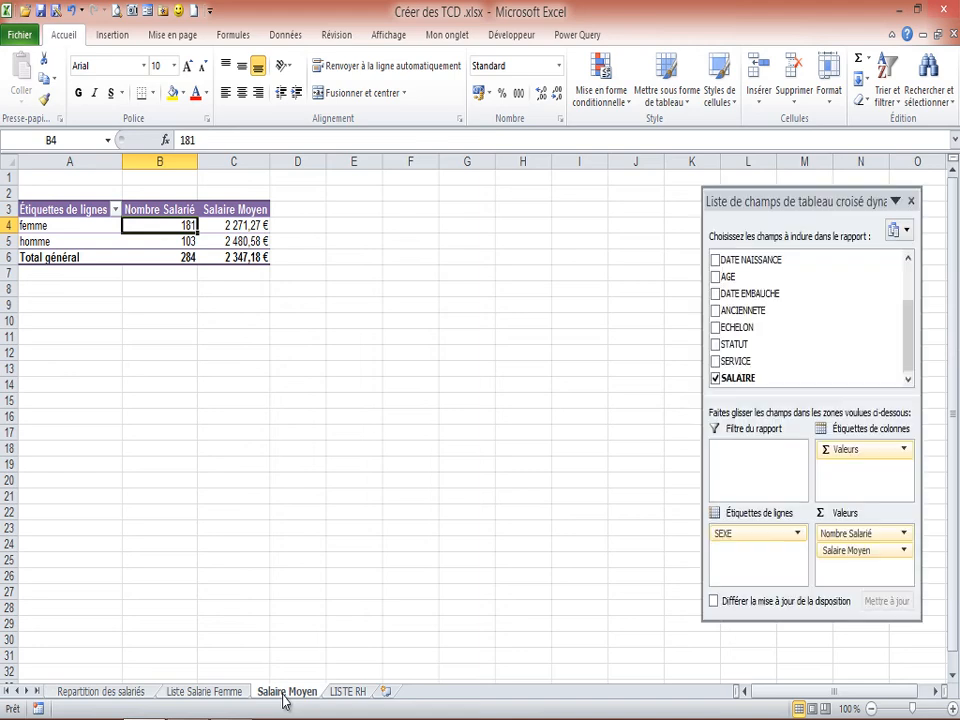
Refresh the Salaire Moyen pivot table so it takes in the corrected SEXE value from LISTE RH.
click(187, 241)
click(210, 241)
click(188, 241)
click(190, 225)
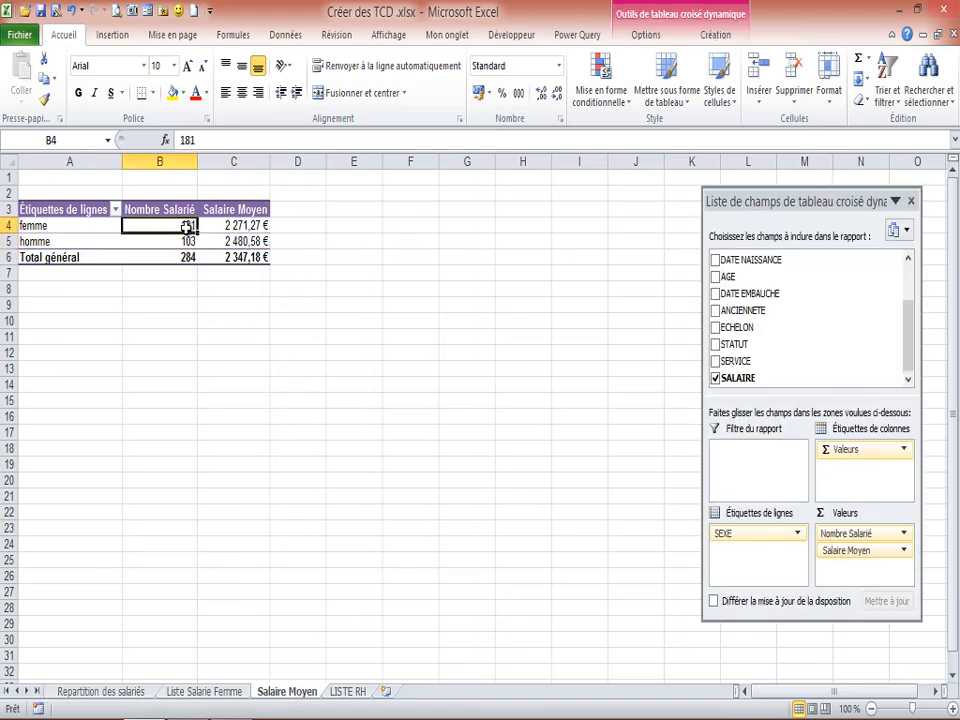
click(190, 243)
click(189, 257)
click(189, 226)
mouse_move(211, 240)
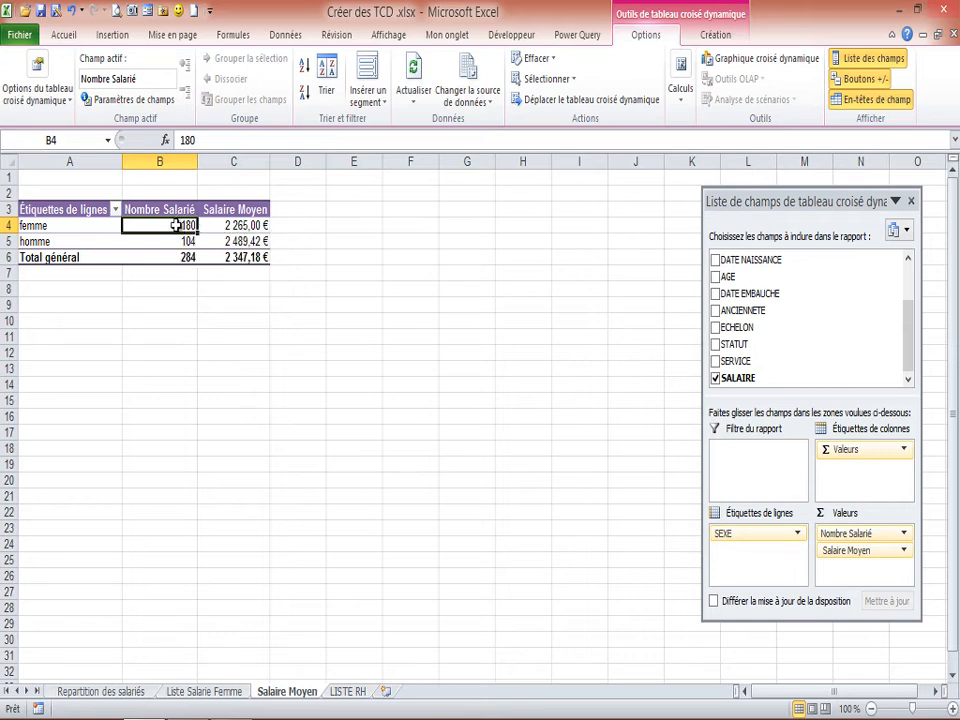
Check the refreshed Nombre Salarié values for femme, homme and the grand total.
mouse_move(176, 225)
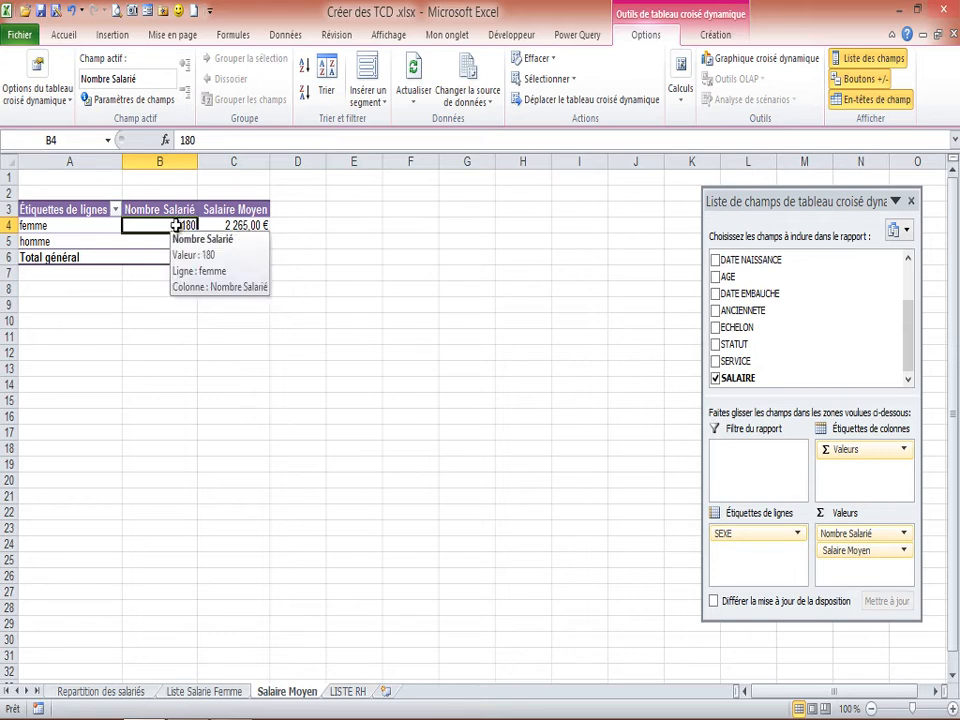
click(188, 241)
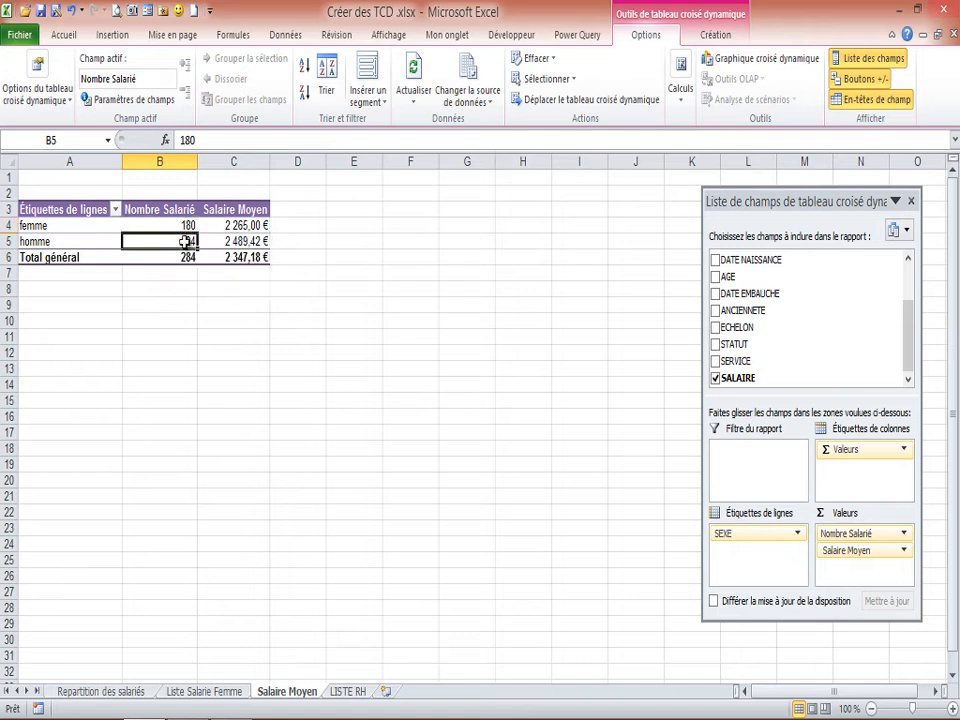
click(187, 226)
click(188, 257)
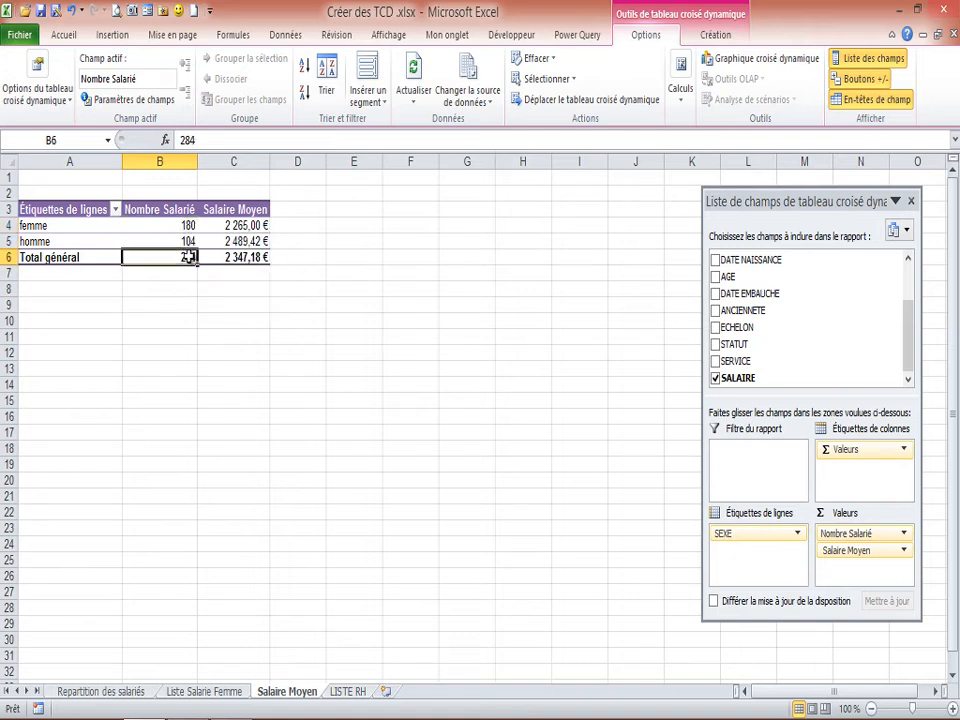
click(187, 224)
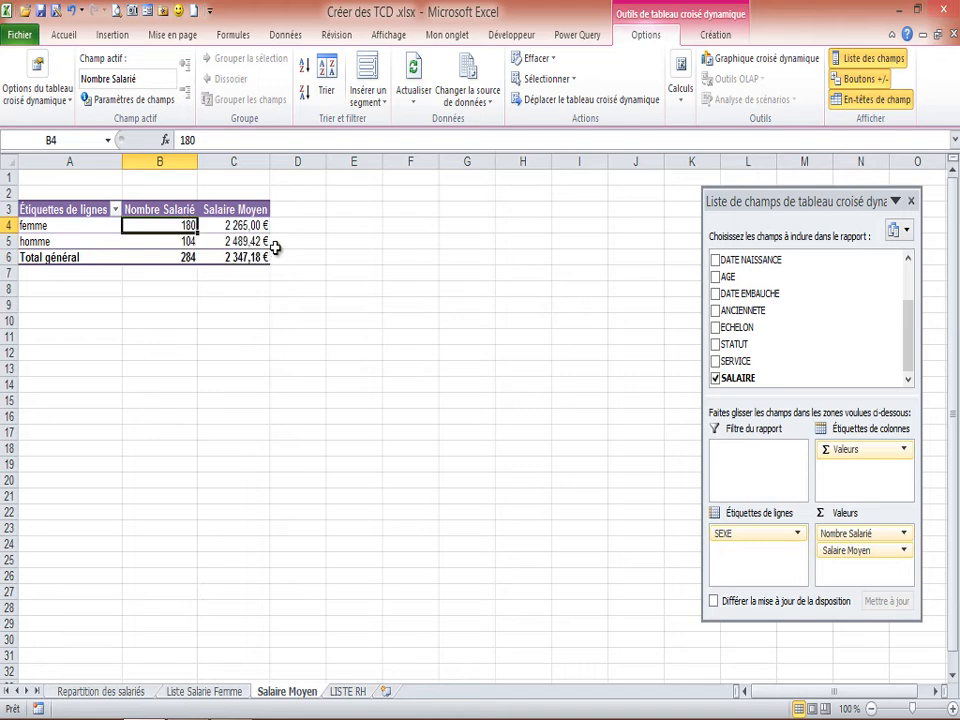
click(190, 240)
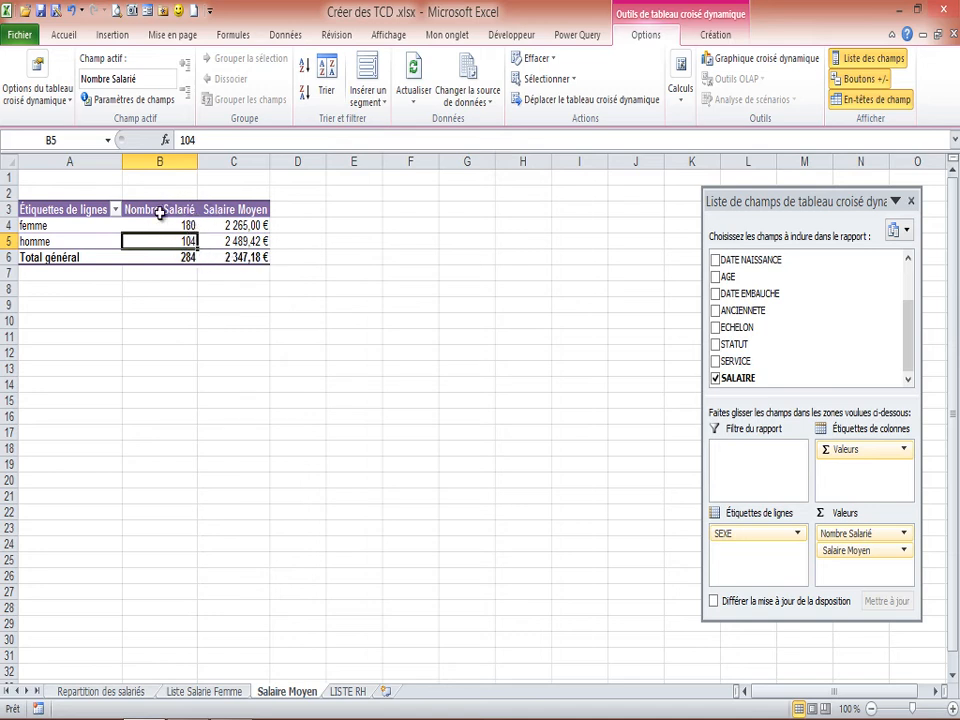
mouse_move(169, 242)
Insert a clustered column pivot chart and fit it beneath the pivot table, enlarged to span about columns A to F and rows 8 to 25.
click(760, 64)
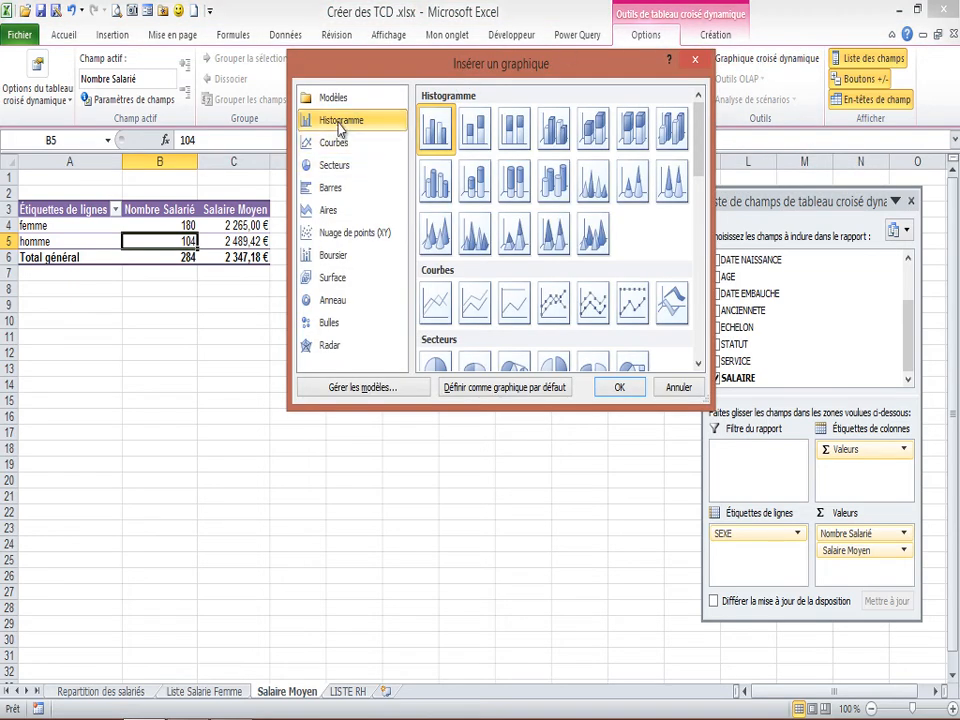
click(620, 388)
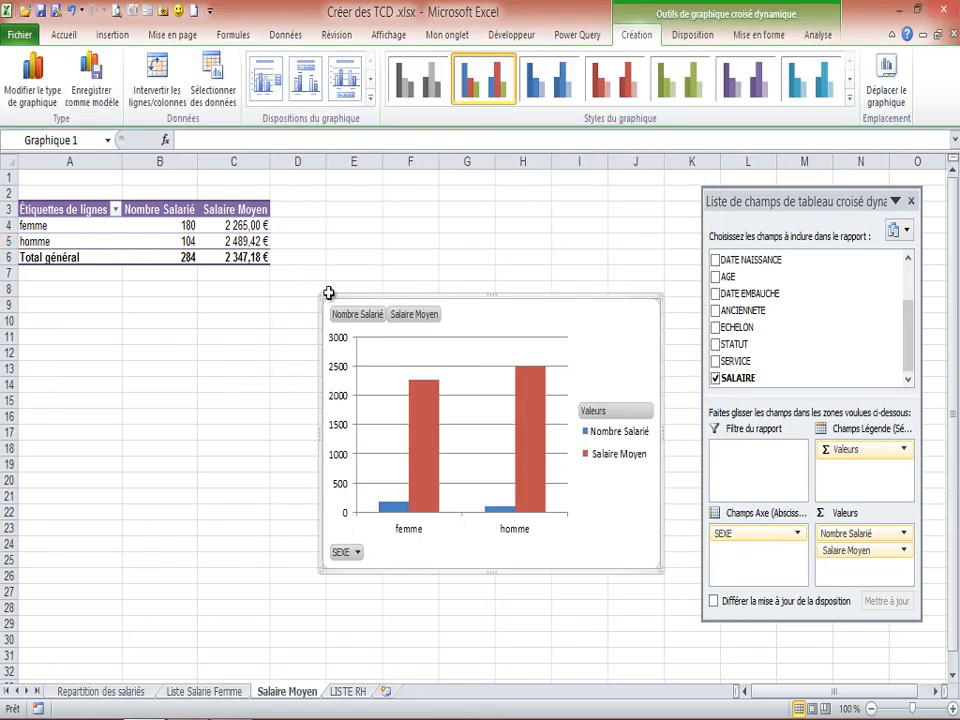
drag(469, 298, 182, 285)
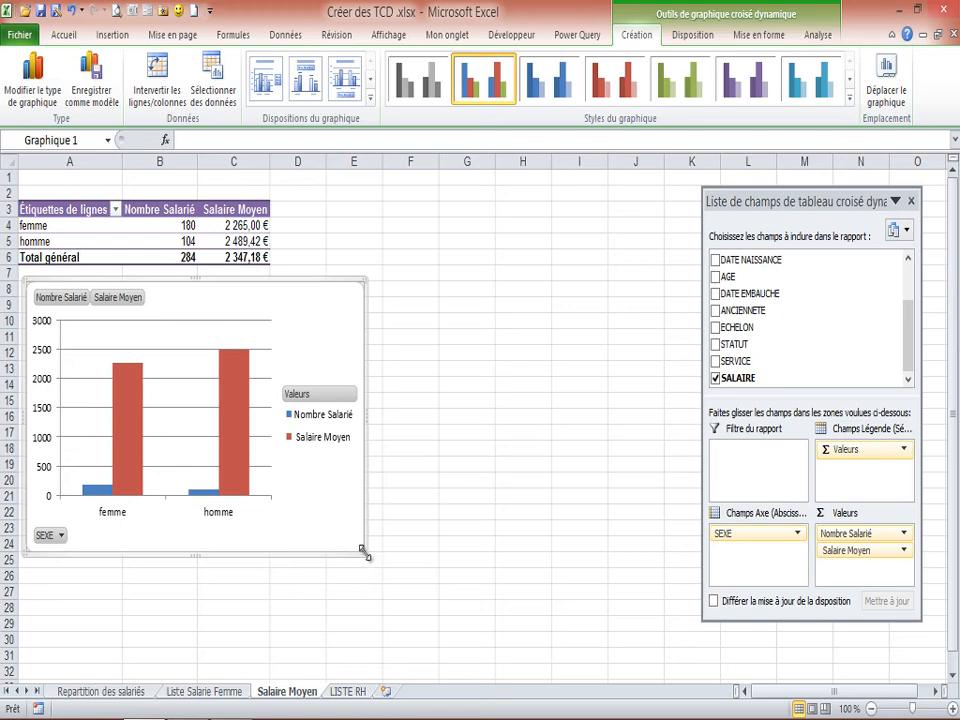
drag(366, 551, 437, 568)
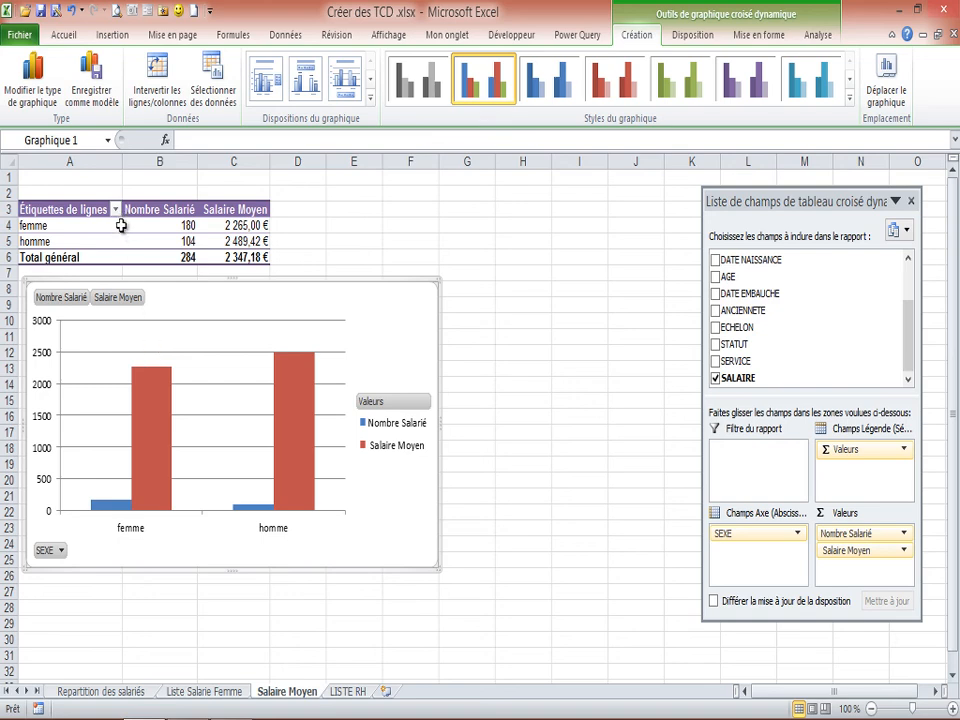
Filter the pivot chart's SEXE field to exclude femme and keep only homme.
click(61, 551)
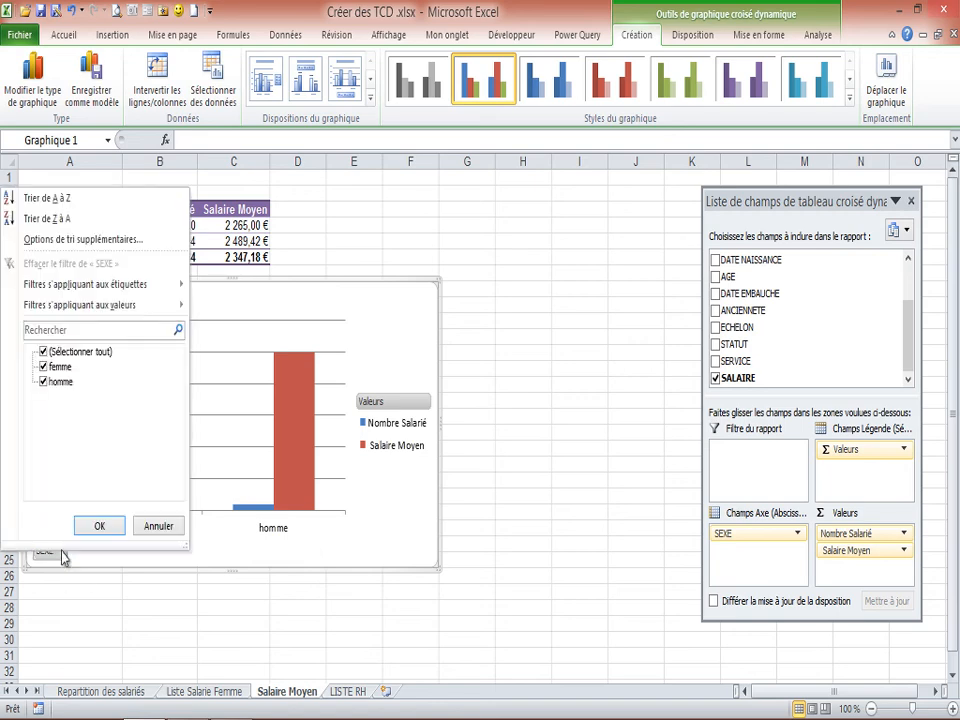
click(43, 367)
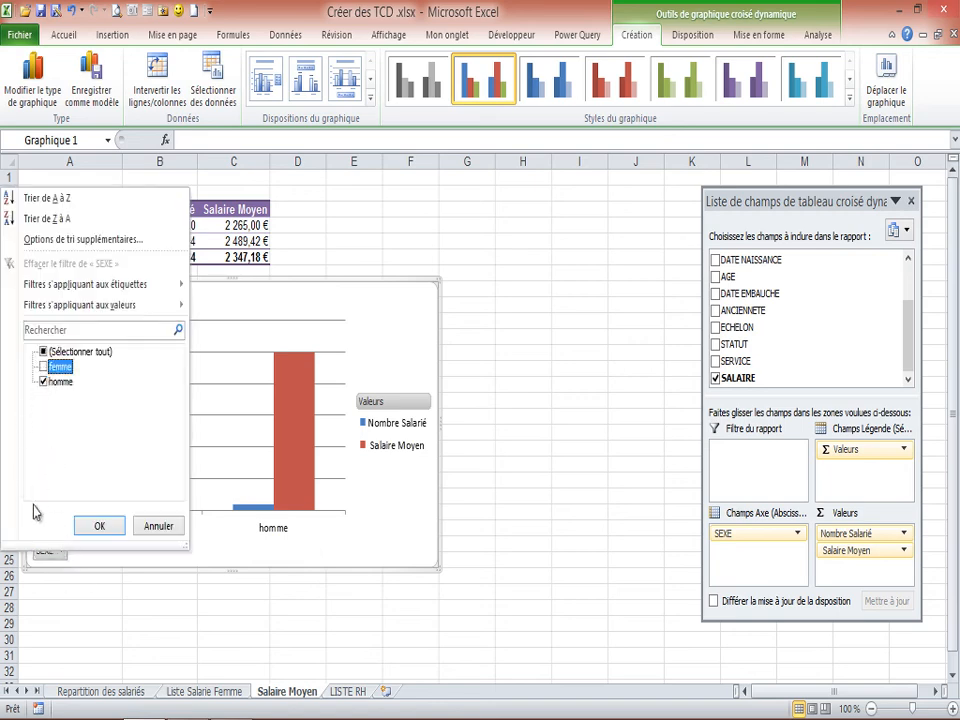
click(98, 525)
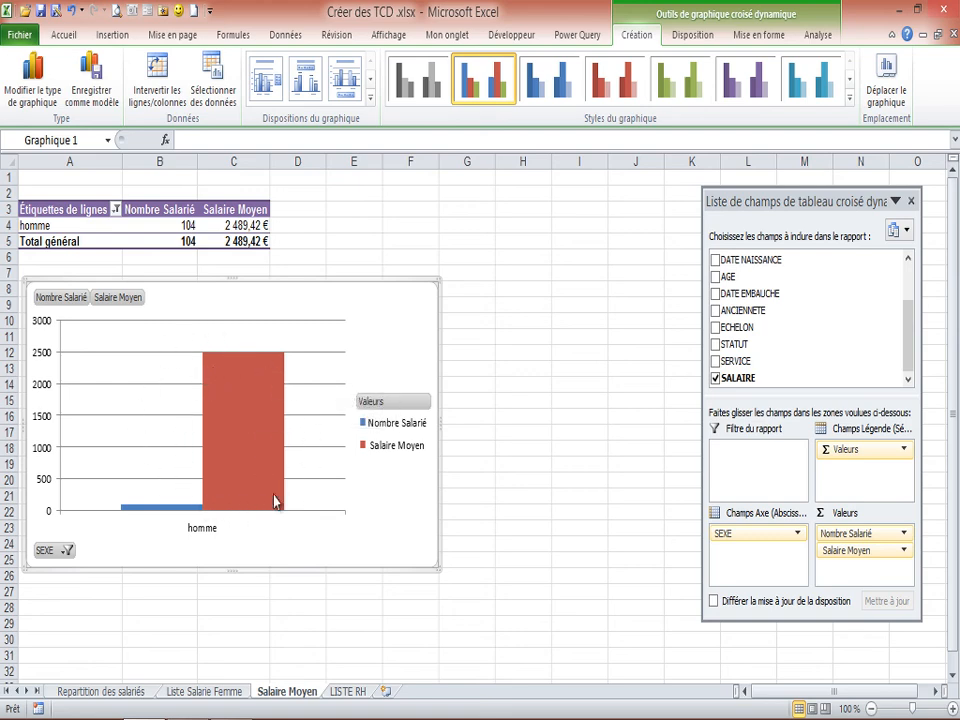
Include femme again in the pivot table's row label filter.
click(116, 209)
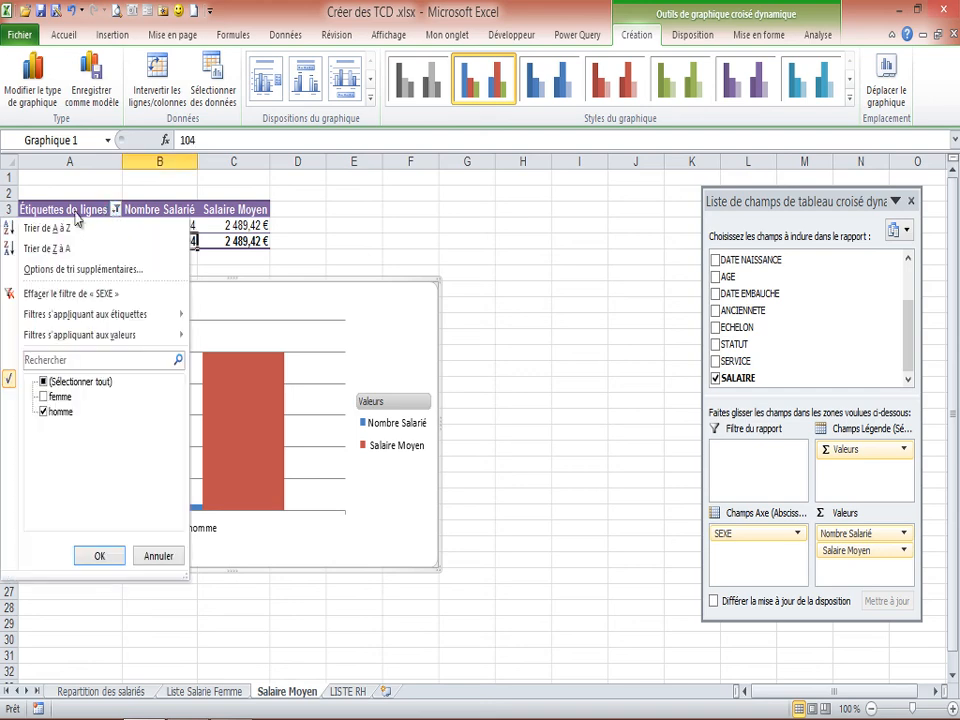
click(44, 397)
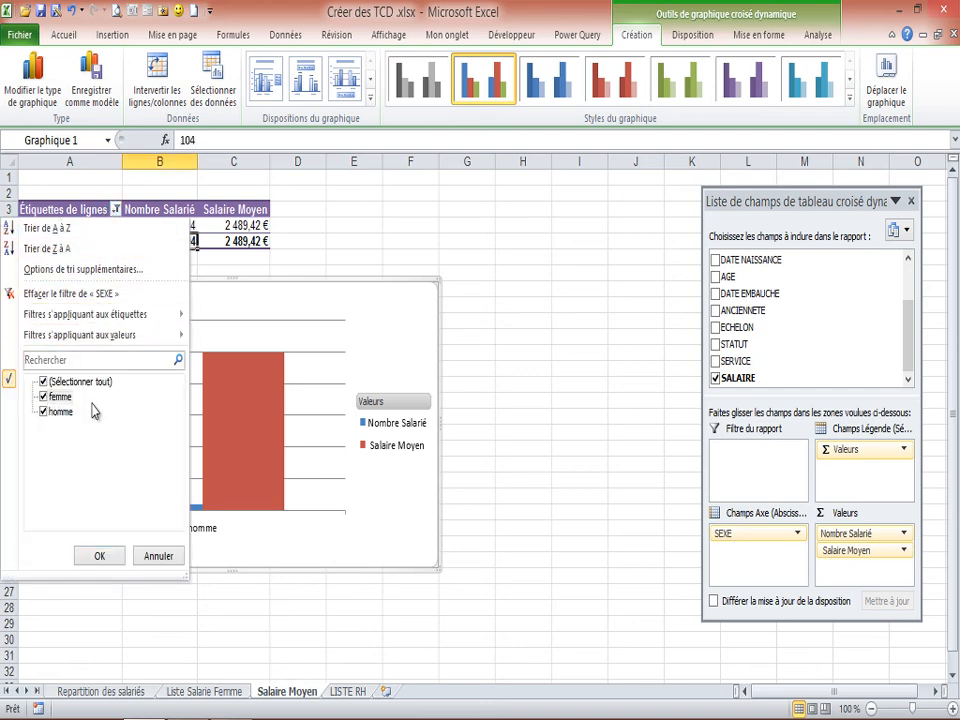
click(100, 555)
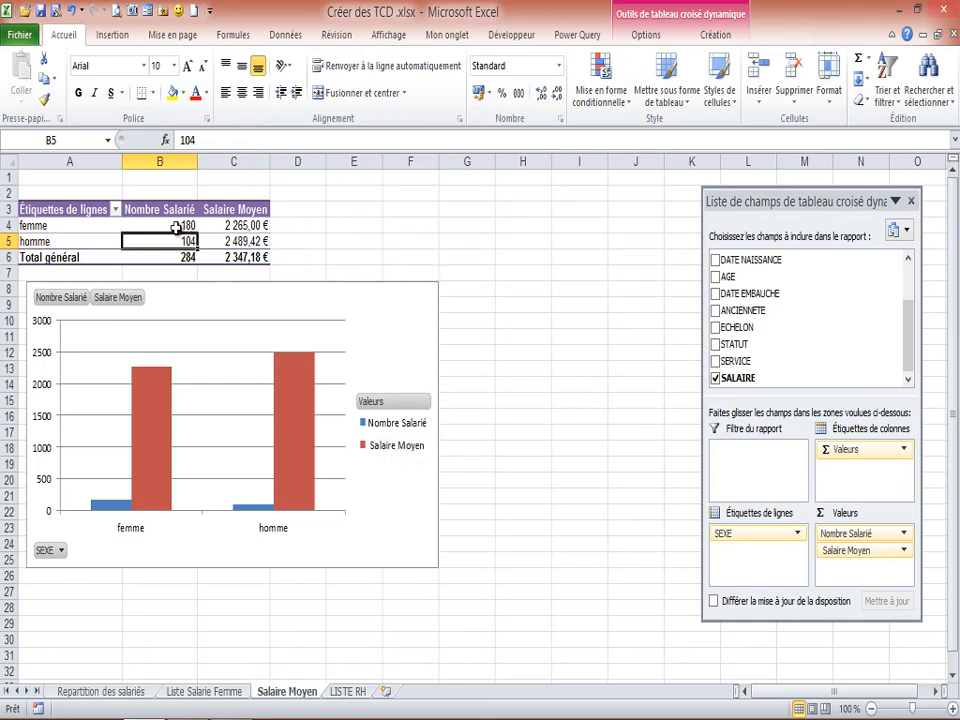
mouse_move(176, 228)
mouse_move(232, 225)
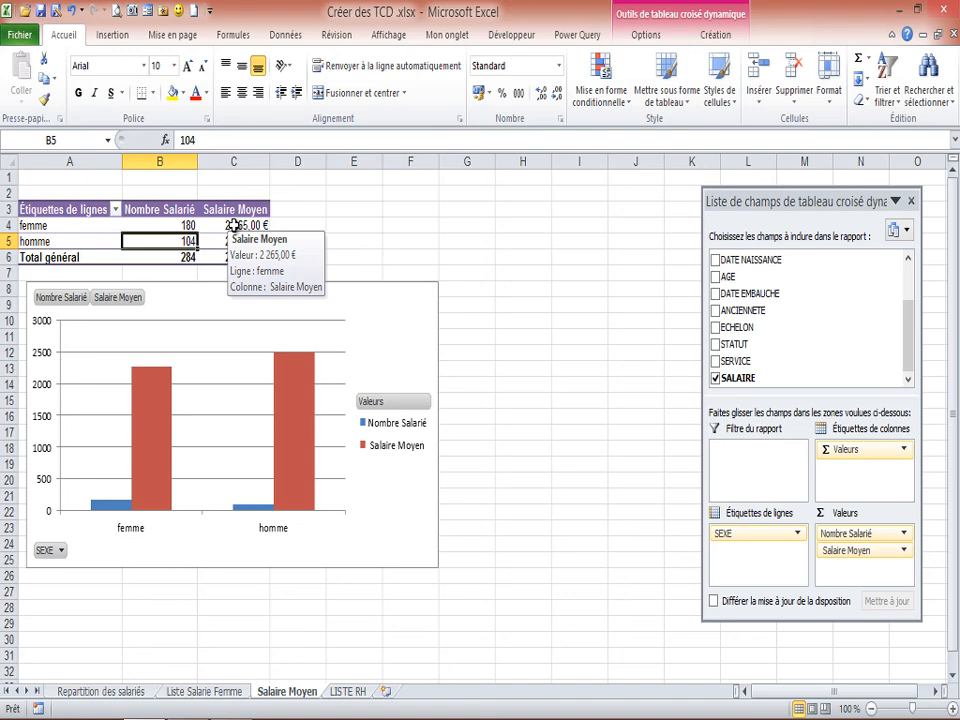
mouse_move(248, 260)
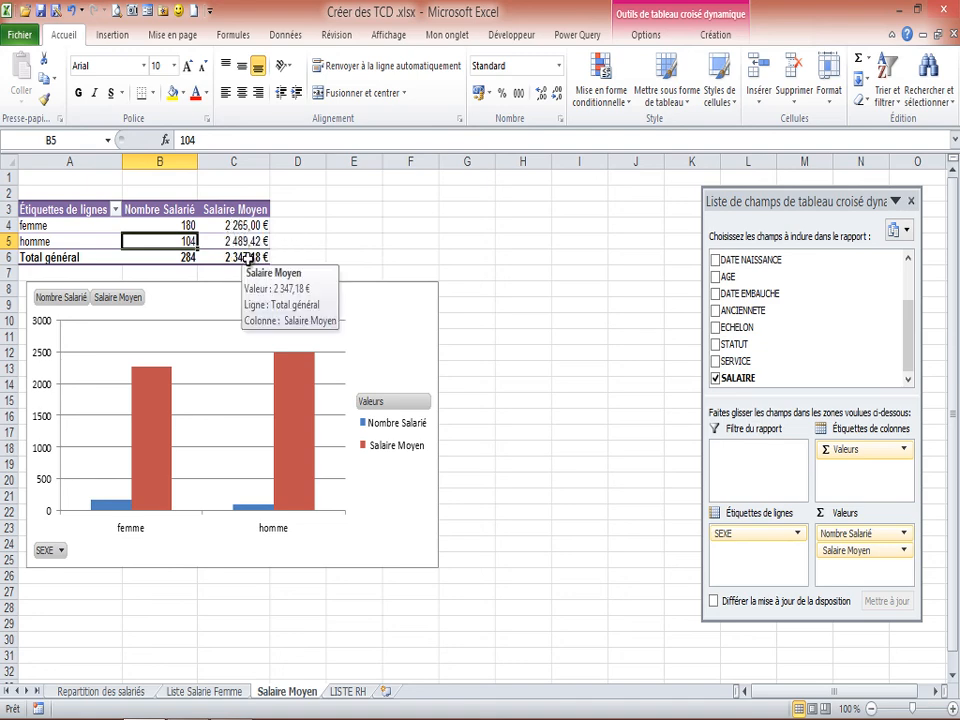